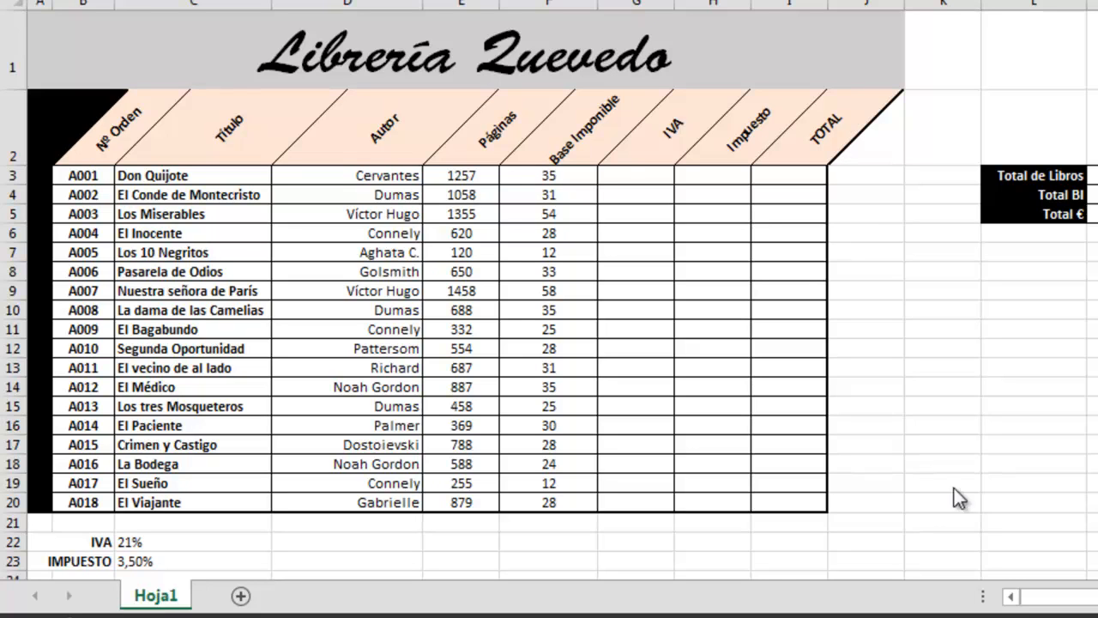
Step: Try to calculate the IVA column with the relative formula =F3*C22 in G3, filled down to G20
click(654, 176)
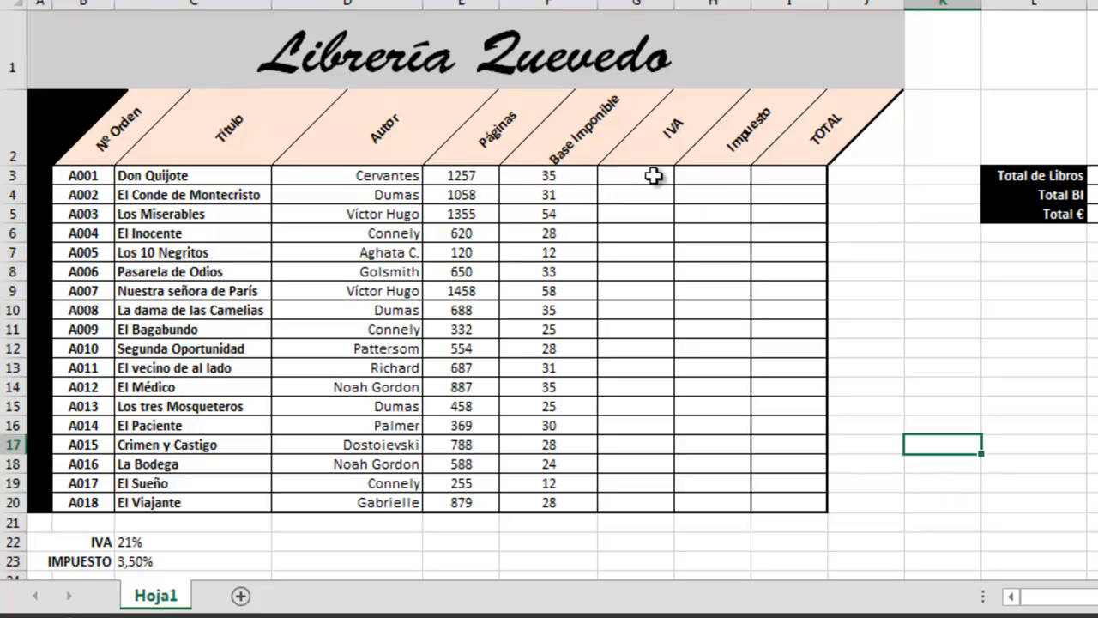
click(654, 175)
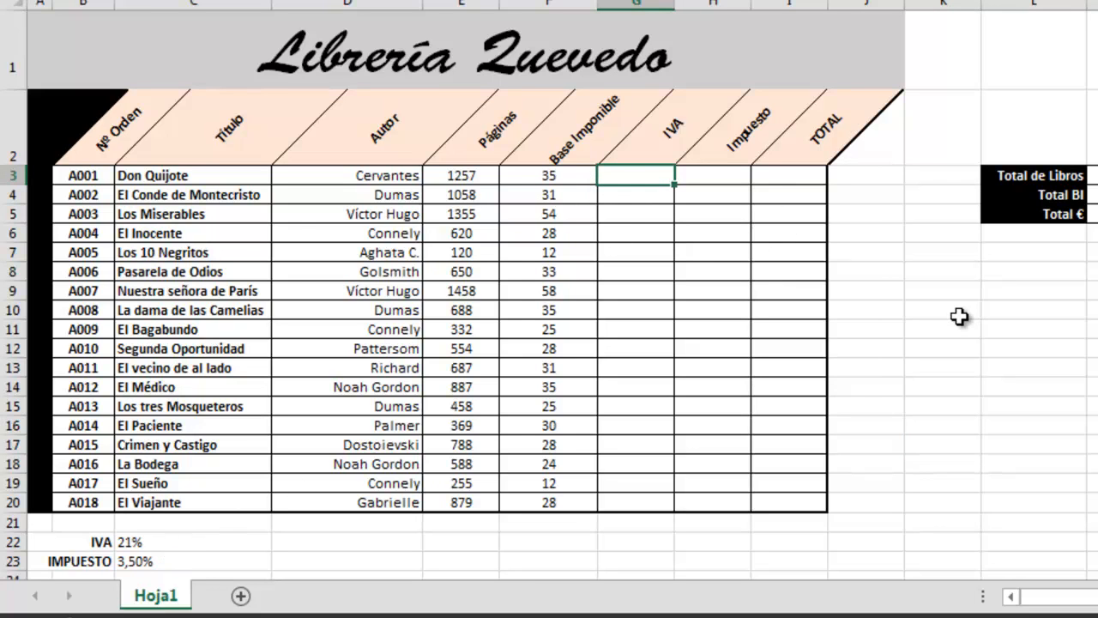
click(534, 175)
text(*)
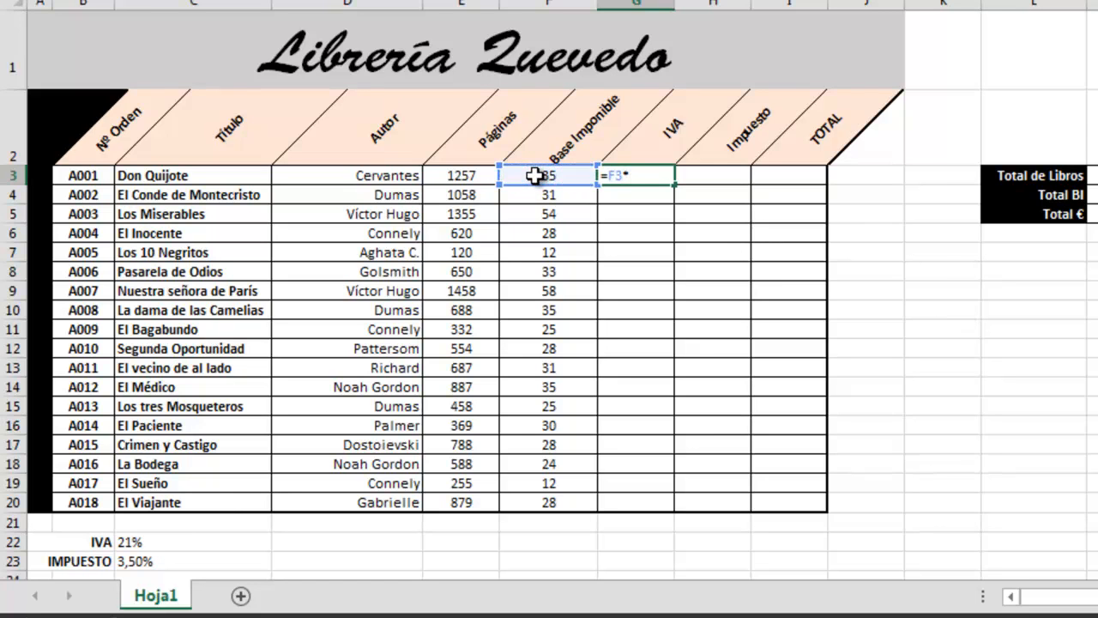
click(182, 542)
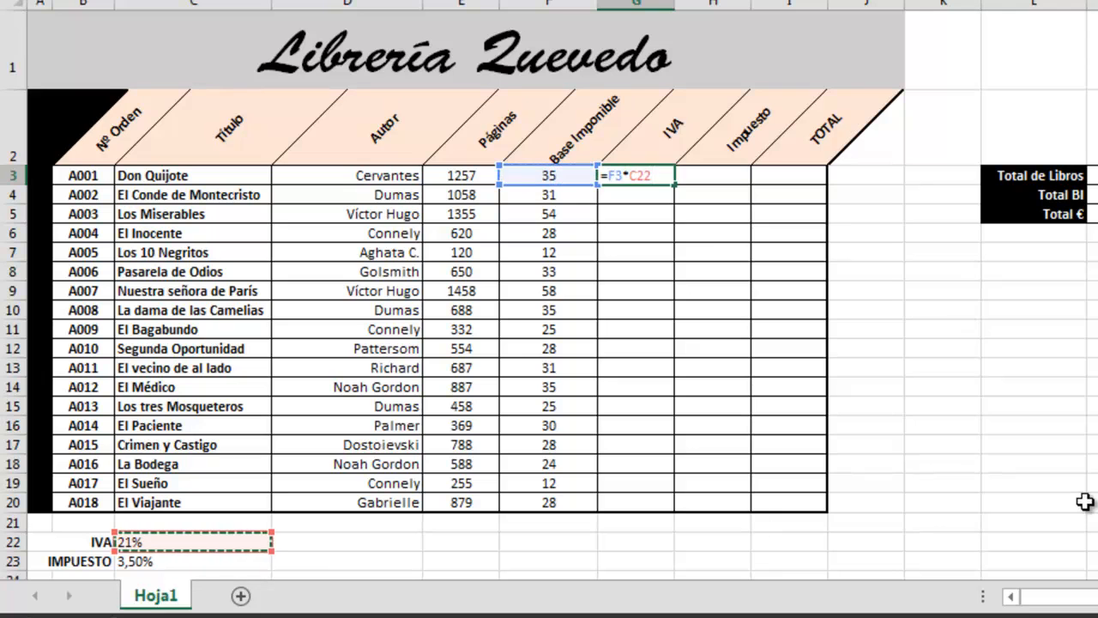
key(Return)
key(Up)
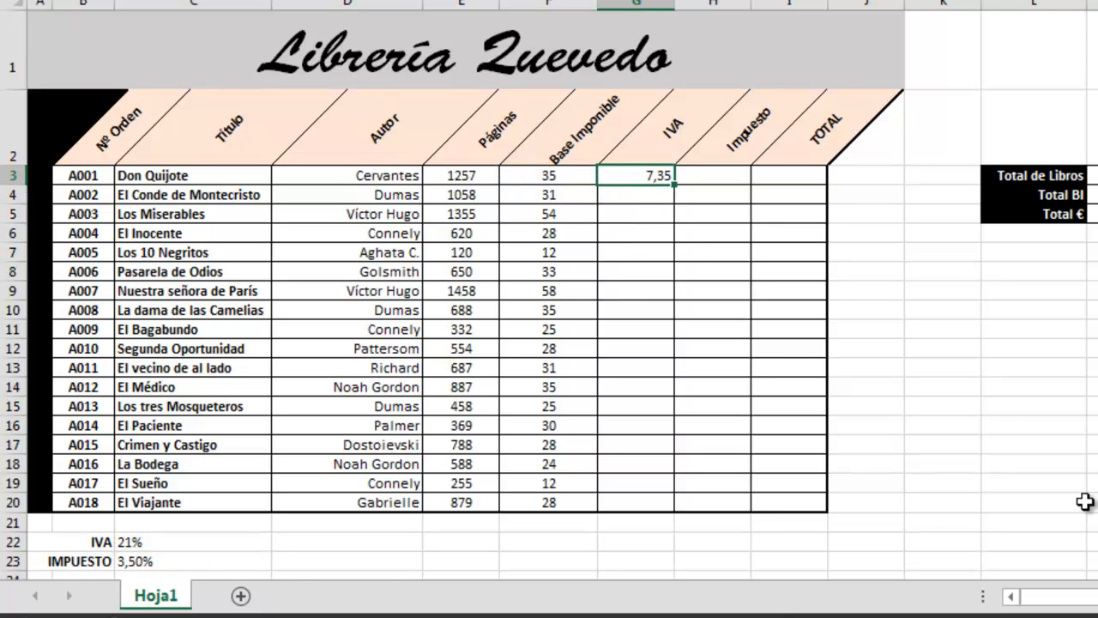
double_click(674, 184)
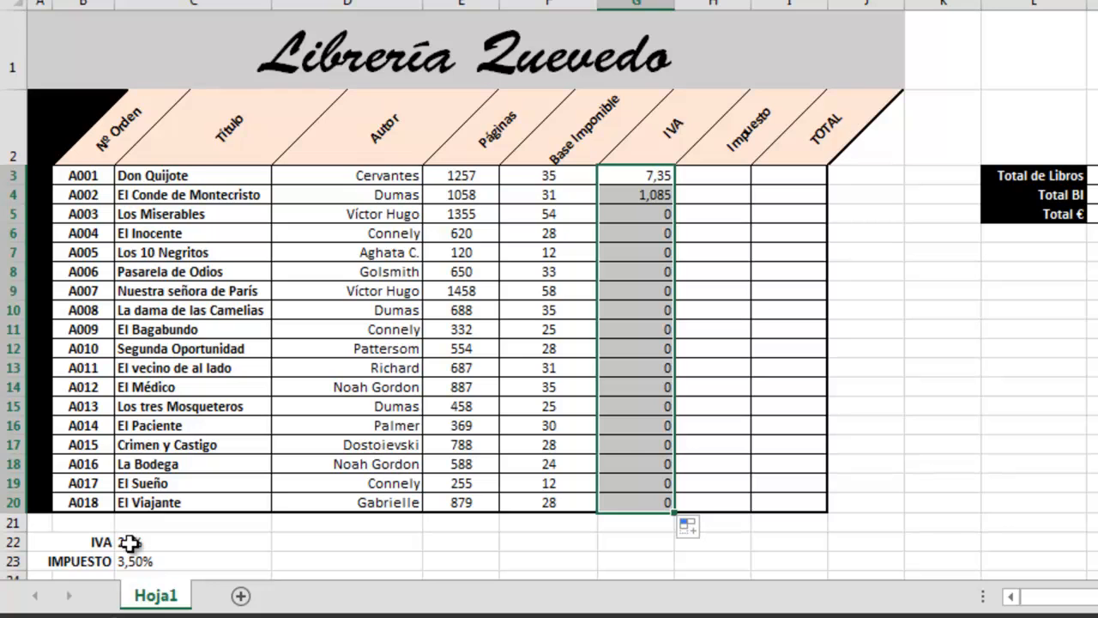
click(182, 548)
click(181, 564)
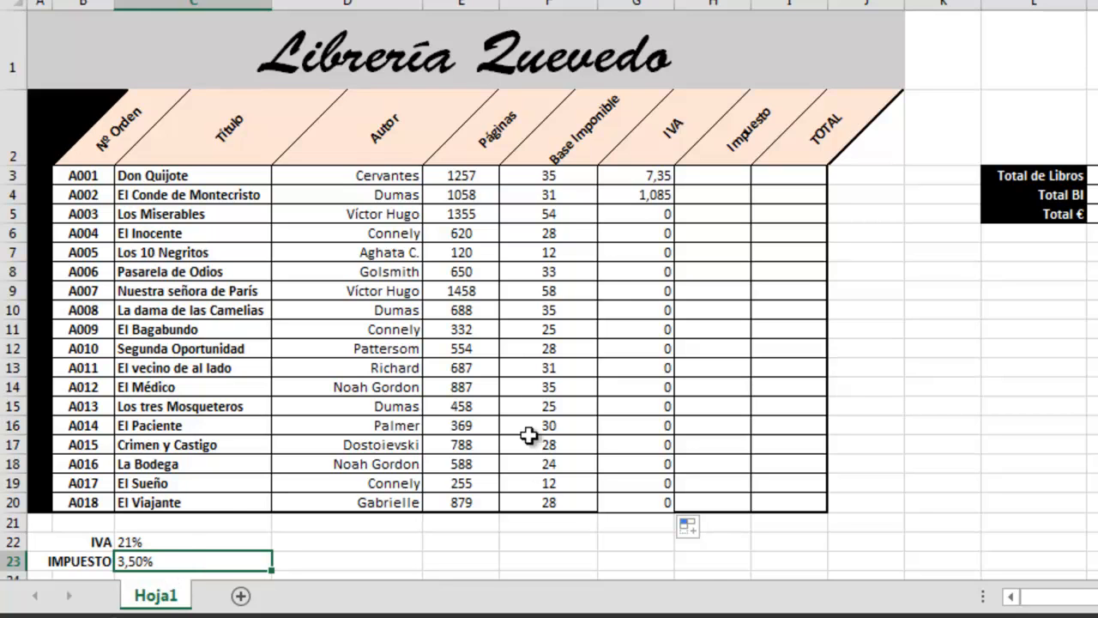
Step: Make the C22 reference in G3's formula absolute and refill the IVA column down to G20
click(643, 176)
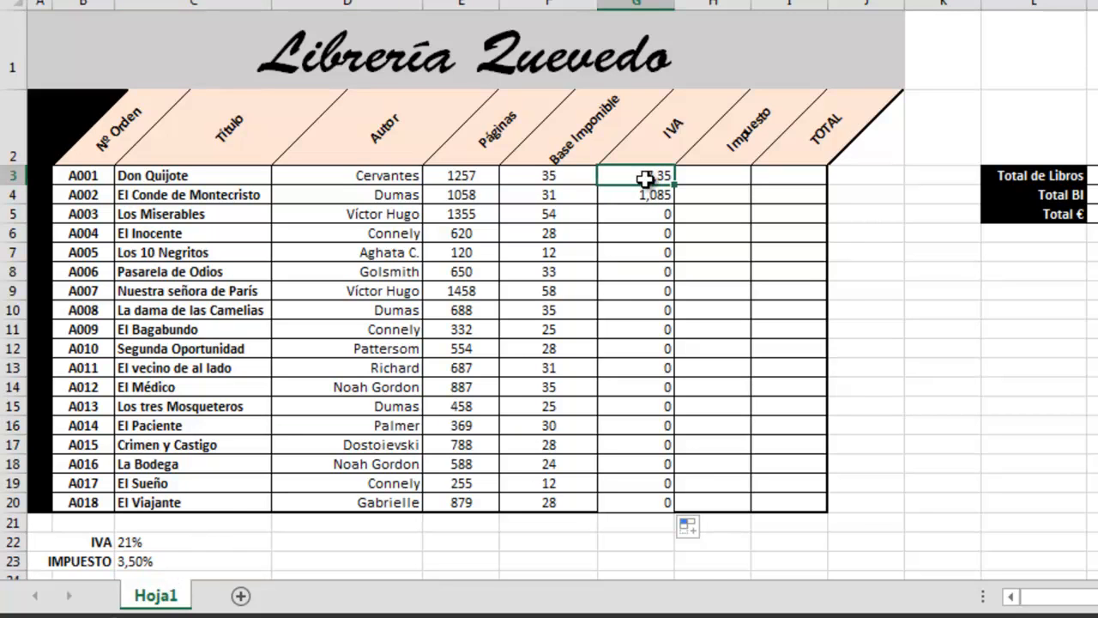
double_click(644, 176)
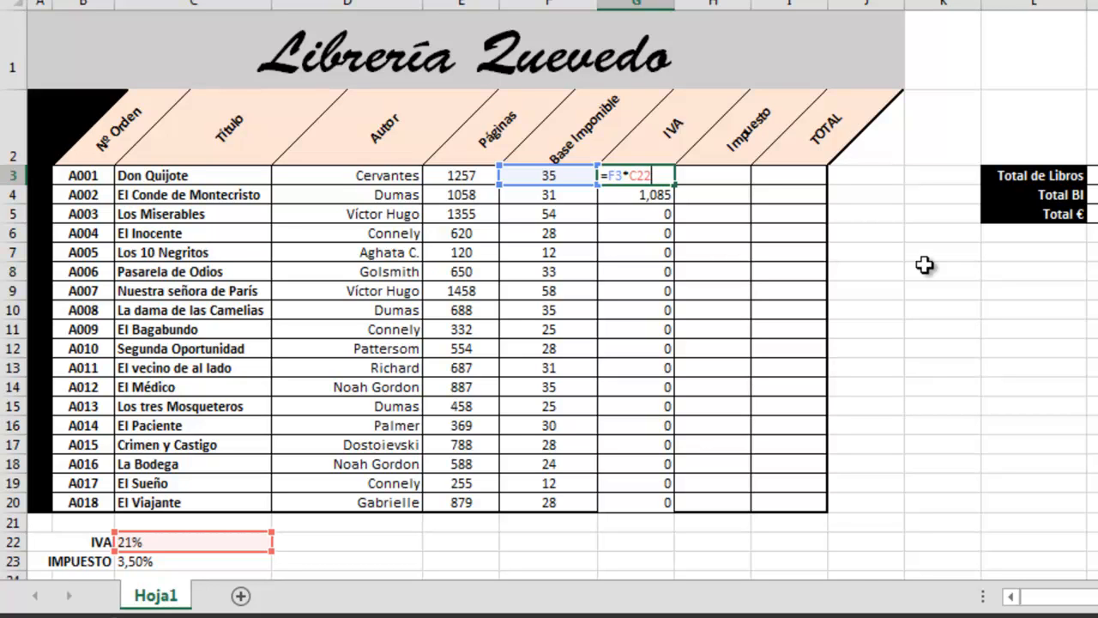
key(F4)
key(Return)
key(Up)
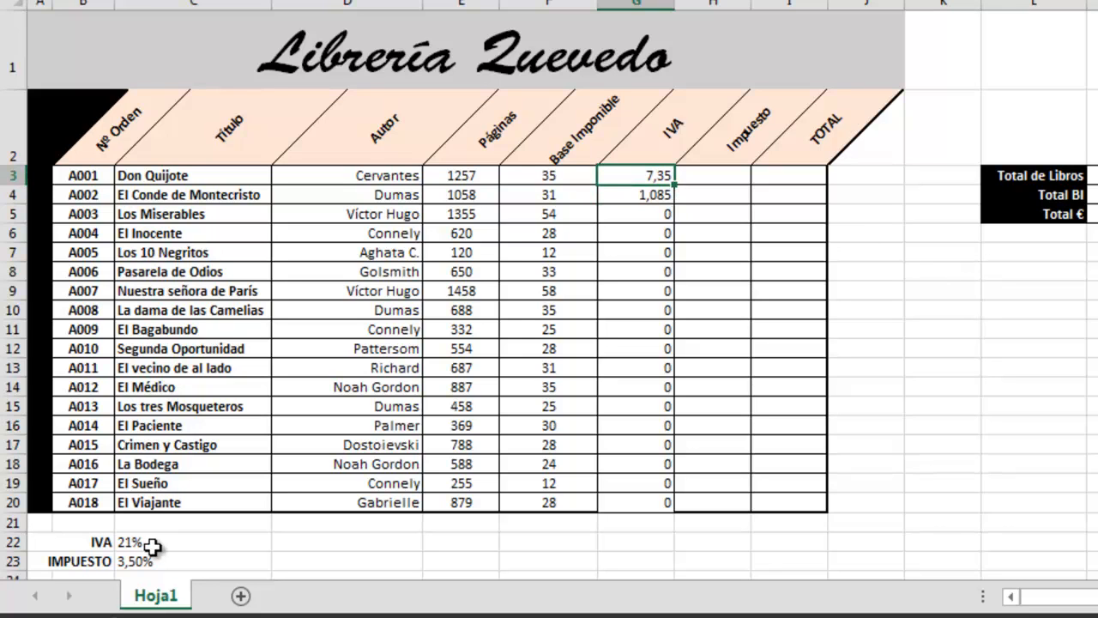
double_click(675, 184)
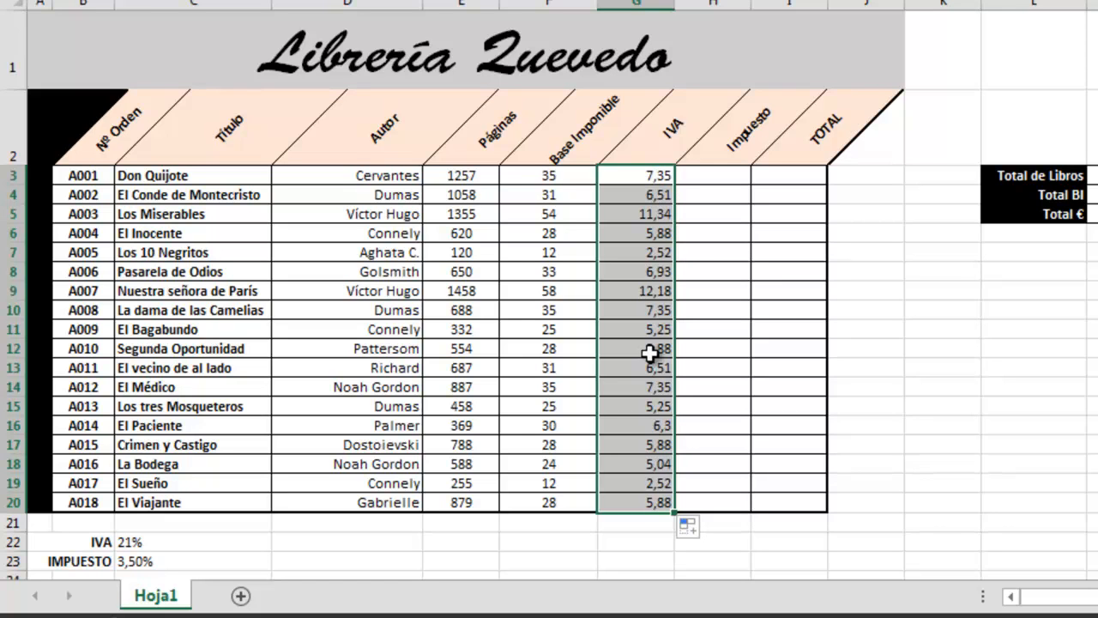
Step: Clear the IVA formulas from cells G3 through G20
click(643, 175)
drag(644, 175, 639, 502)
key(Delete)
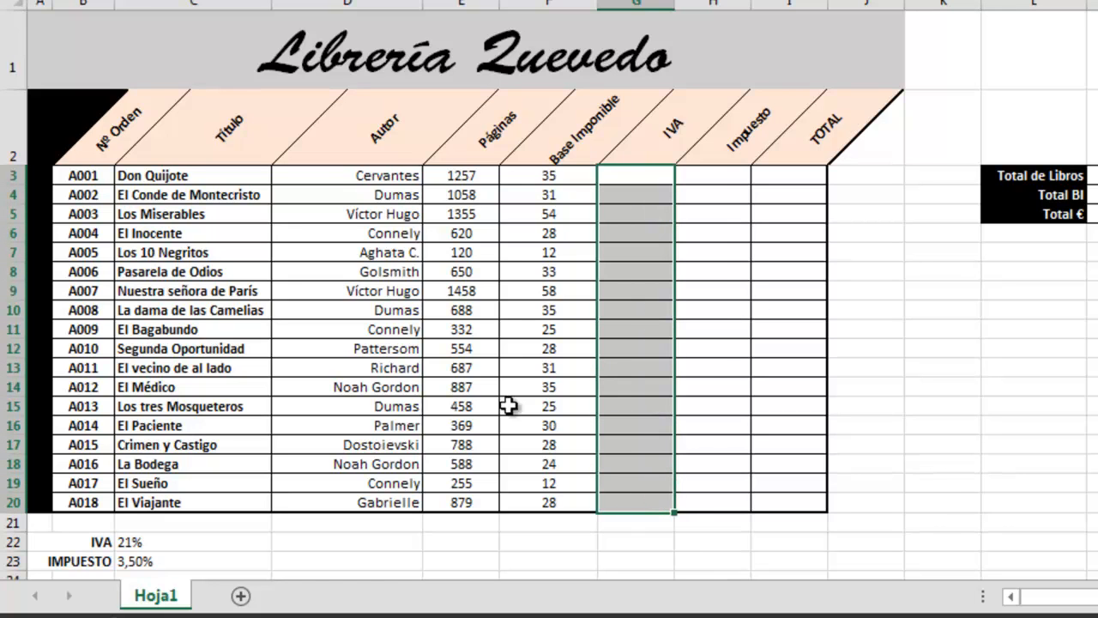
Step: Assign the name IVA to cell C22, which holds the 21% rate
click(182, 540)
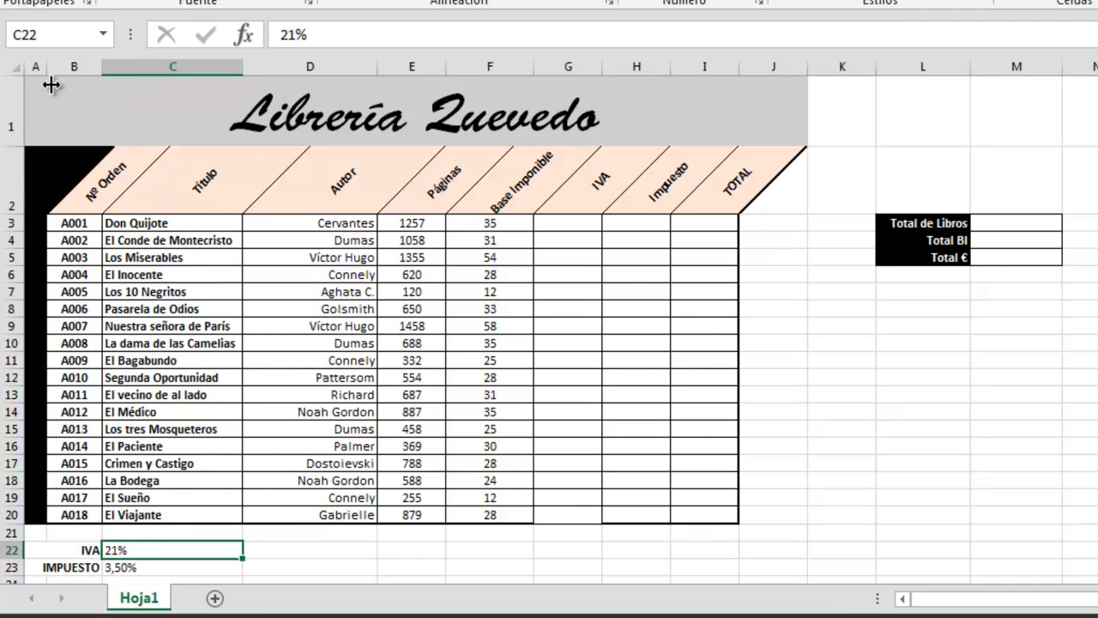
click(49, 34)
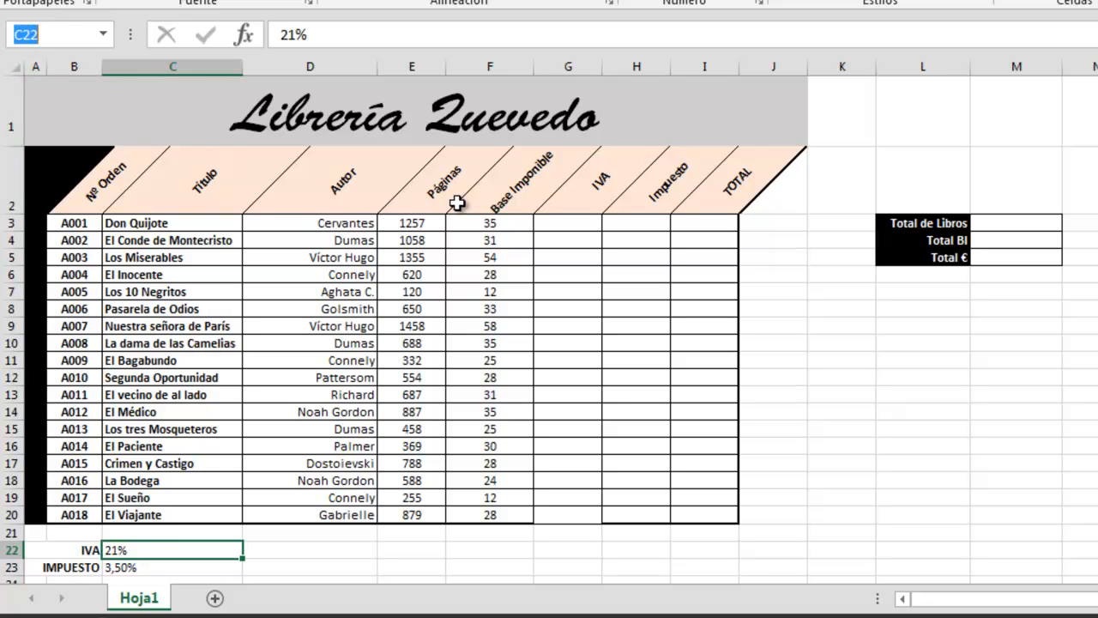
text(IVA)
key(Return)
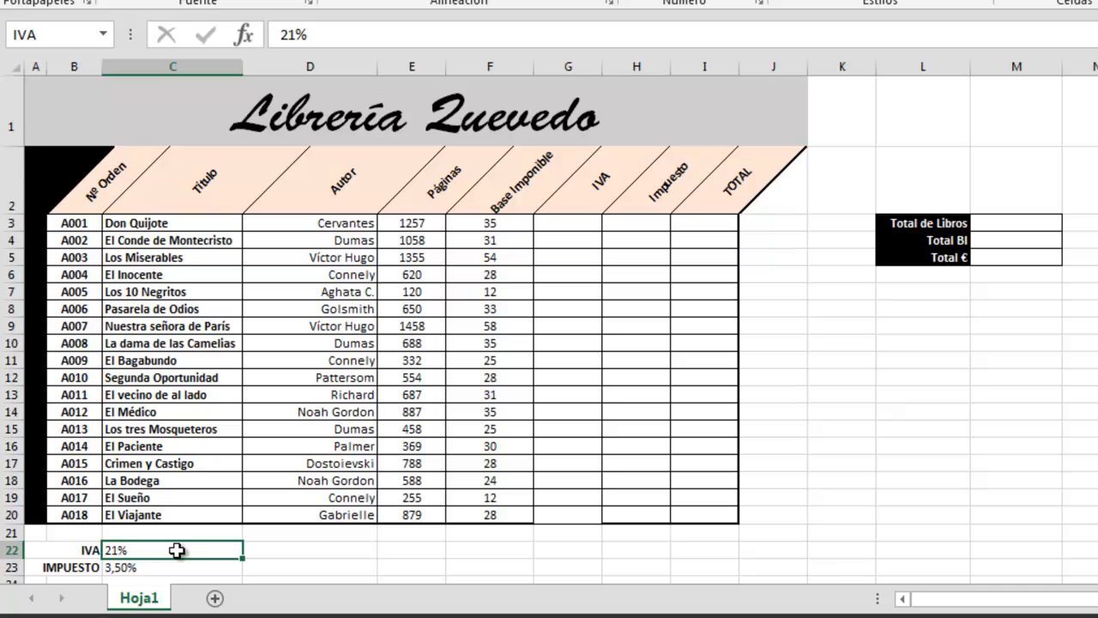
Step: Check the defined name by moving to another cell and jumping back to the named cell IVA
click(1013, 383)
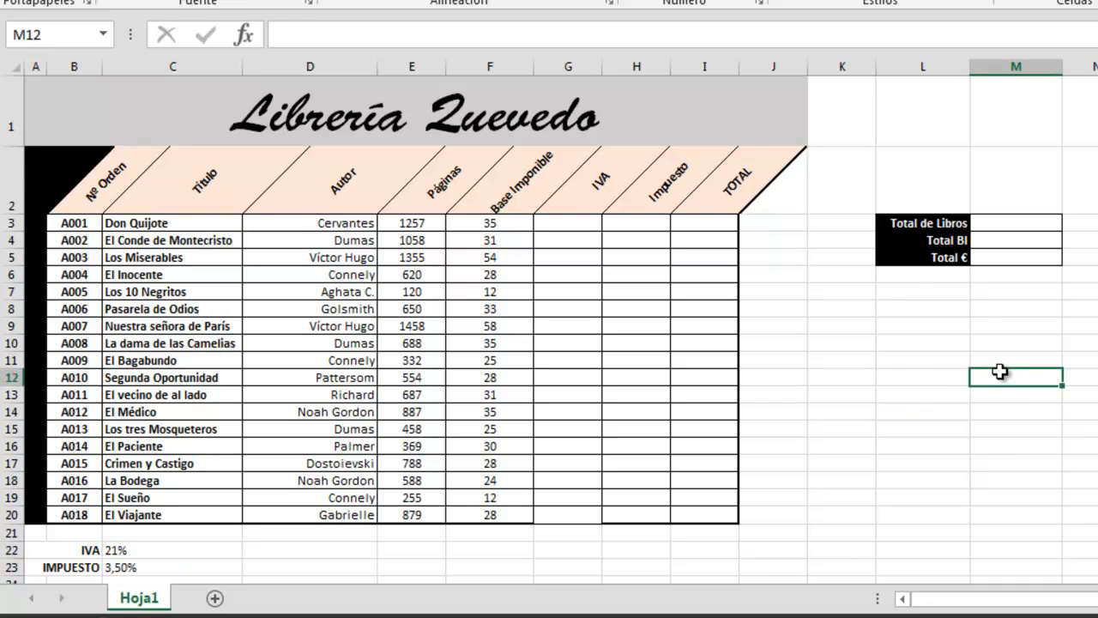
click(788, 361)
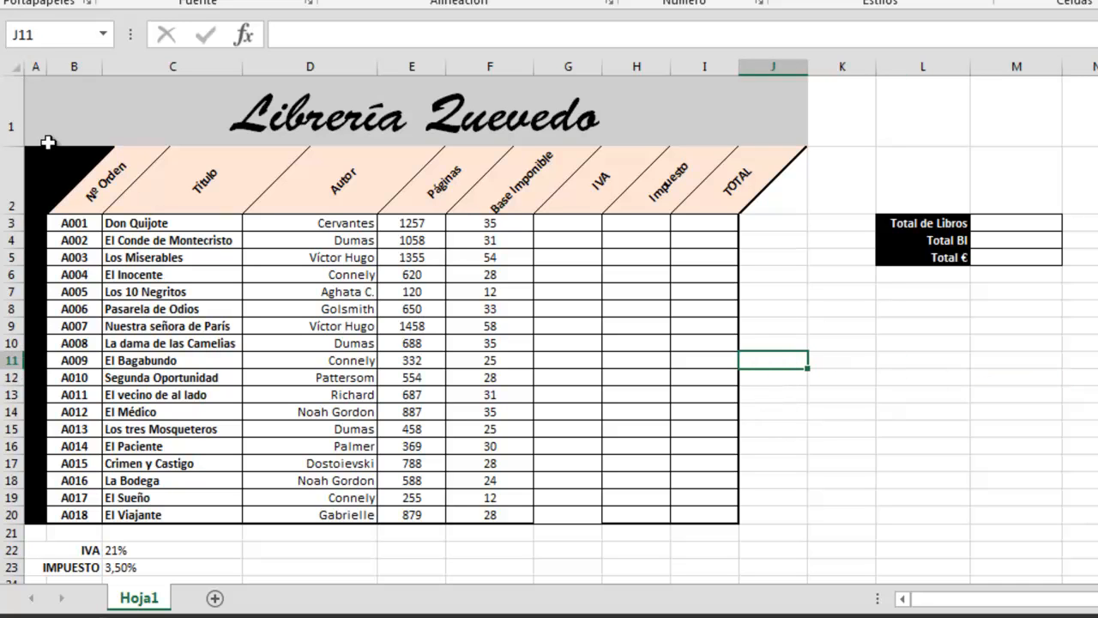
click(104, 35)
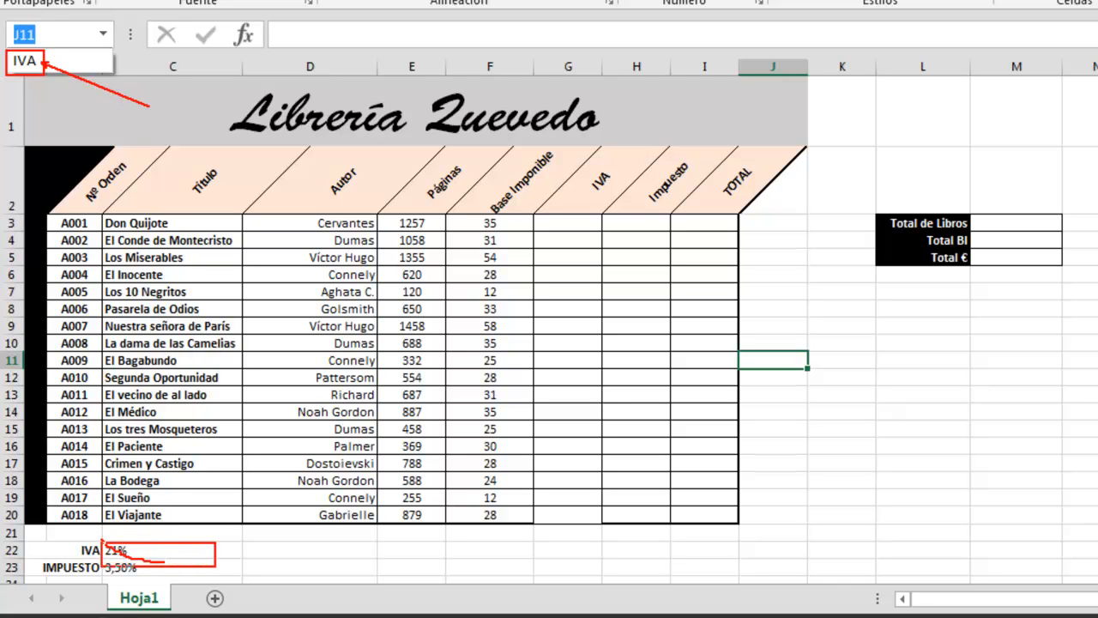
key(Escape)
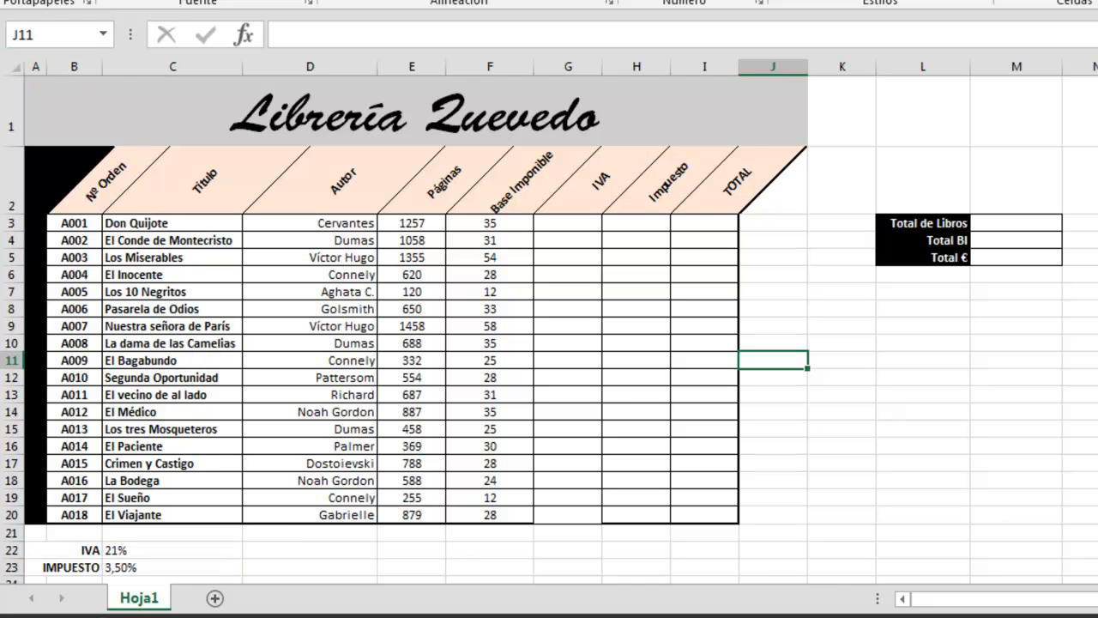
click(102, 34)
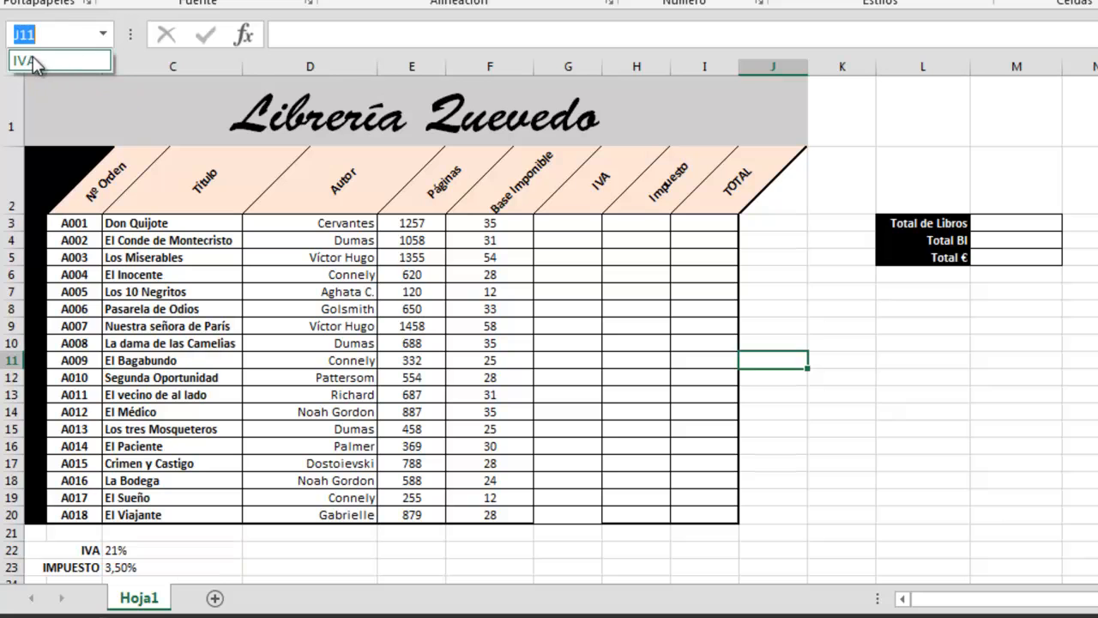
click(35, 62)
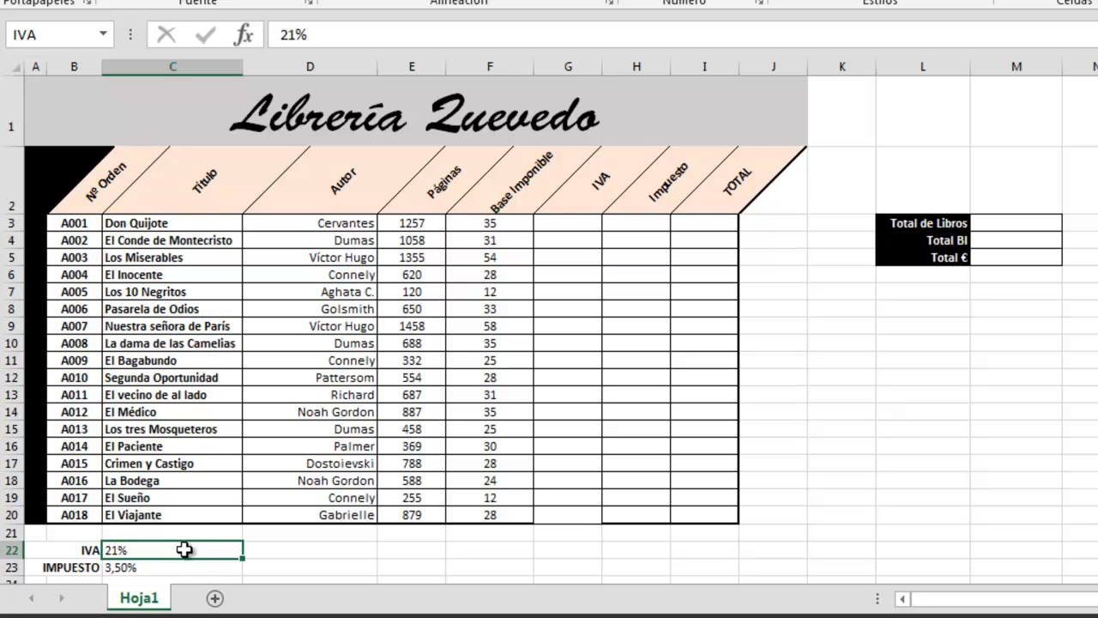
Step: Enter the formula =F3*IVA in G3 using the defined name, and fill it down to G20
click(569, 221)
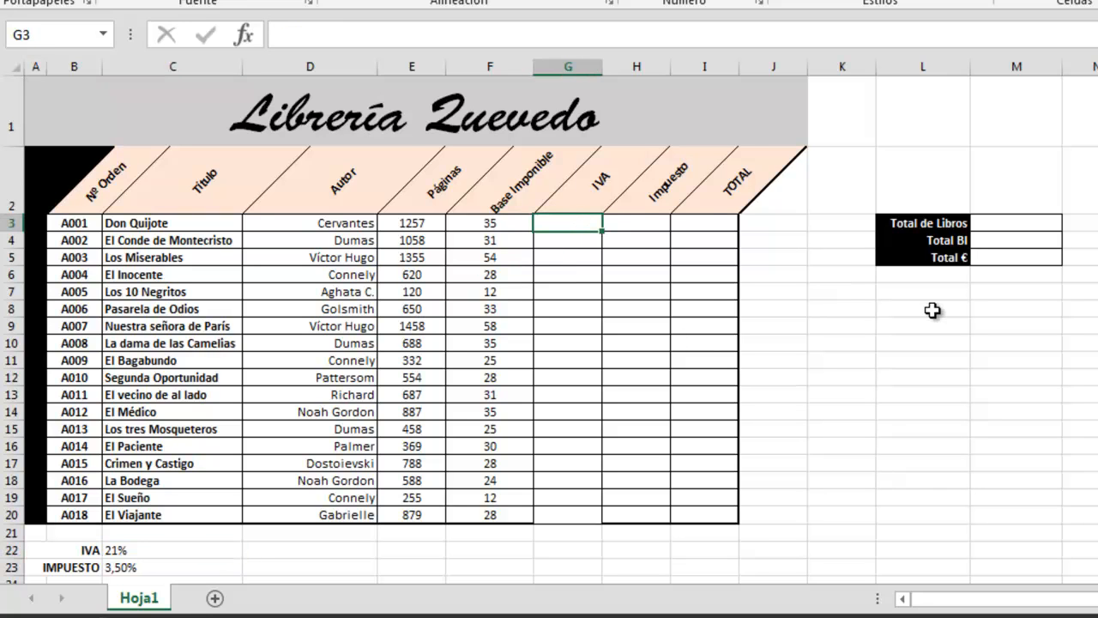
text(=)
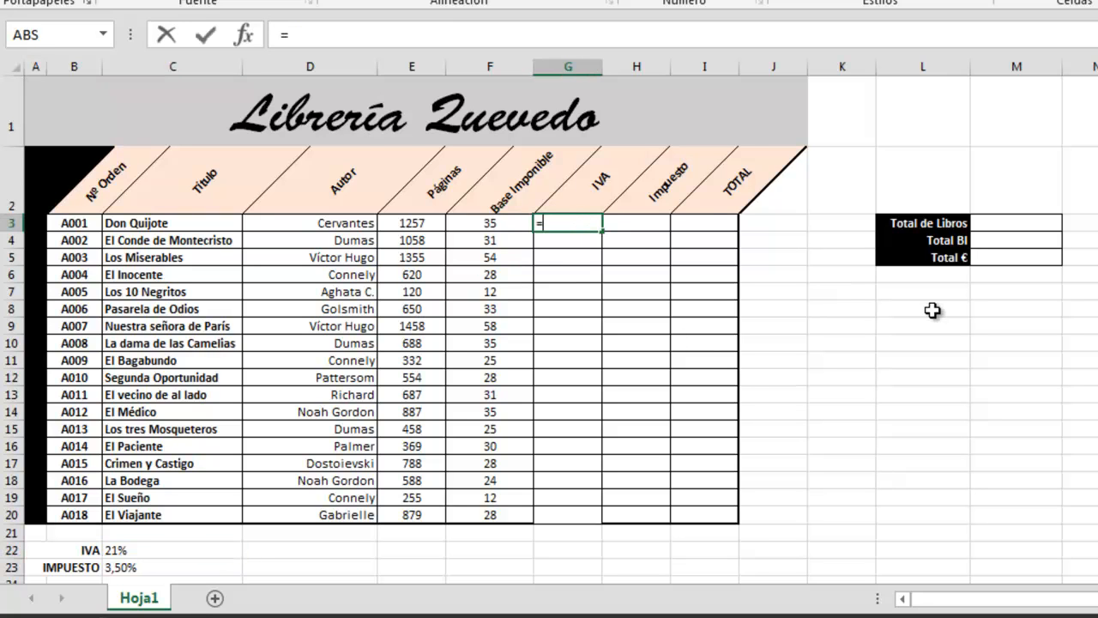
click(508, 221)
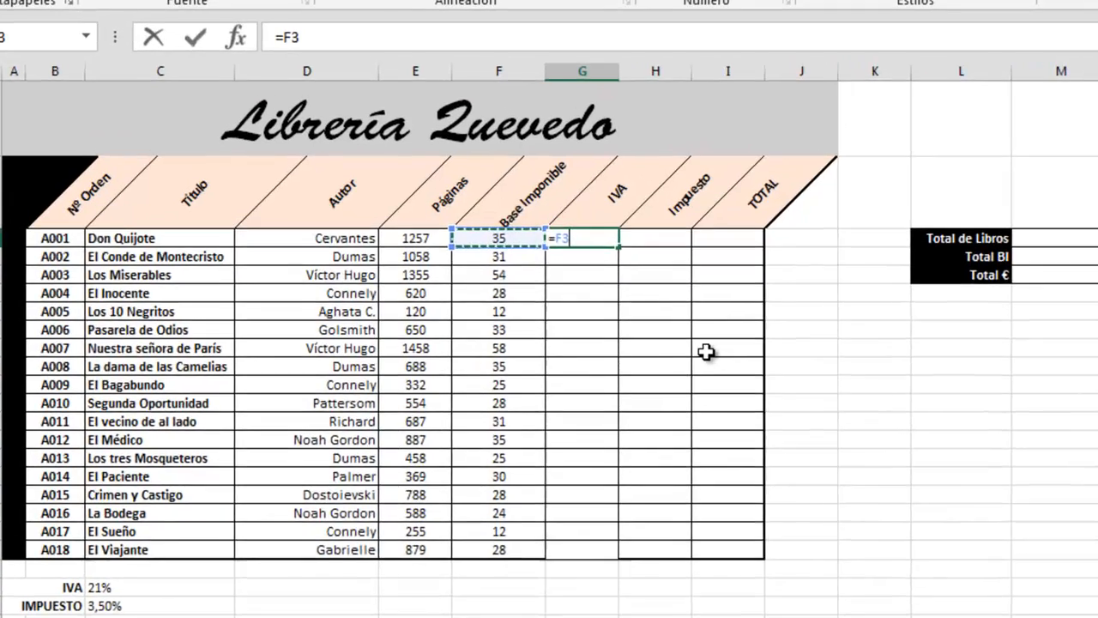
text(*)
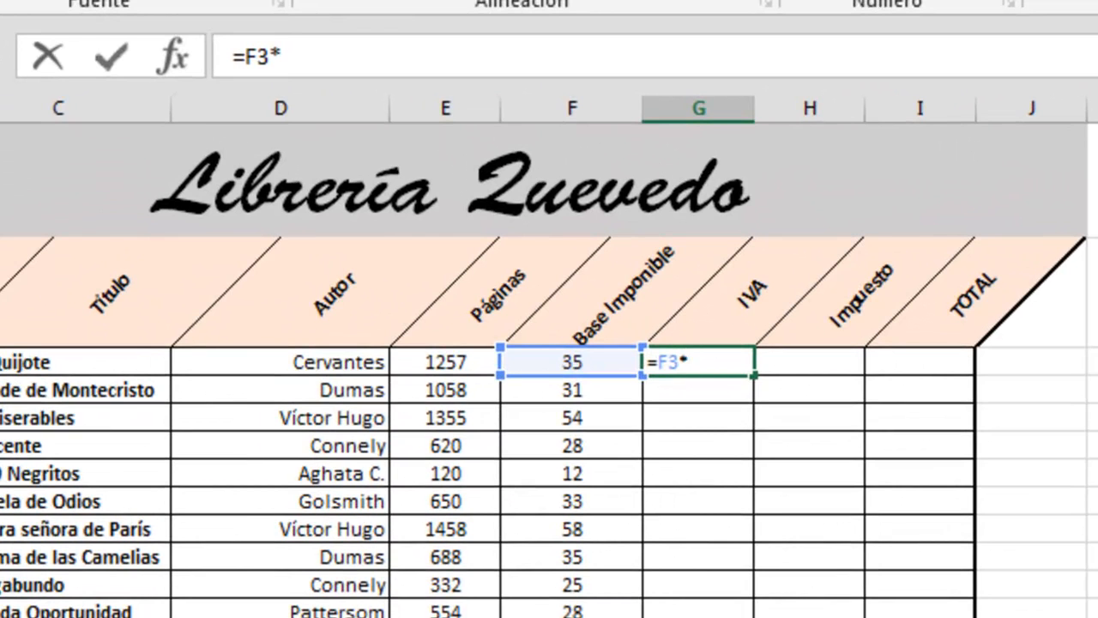
text(iv)
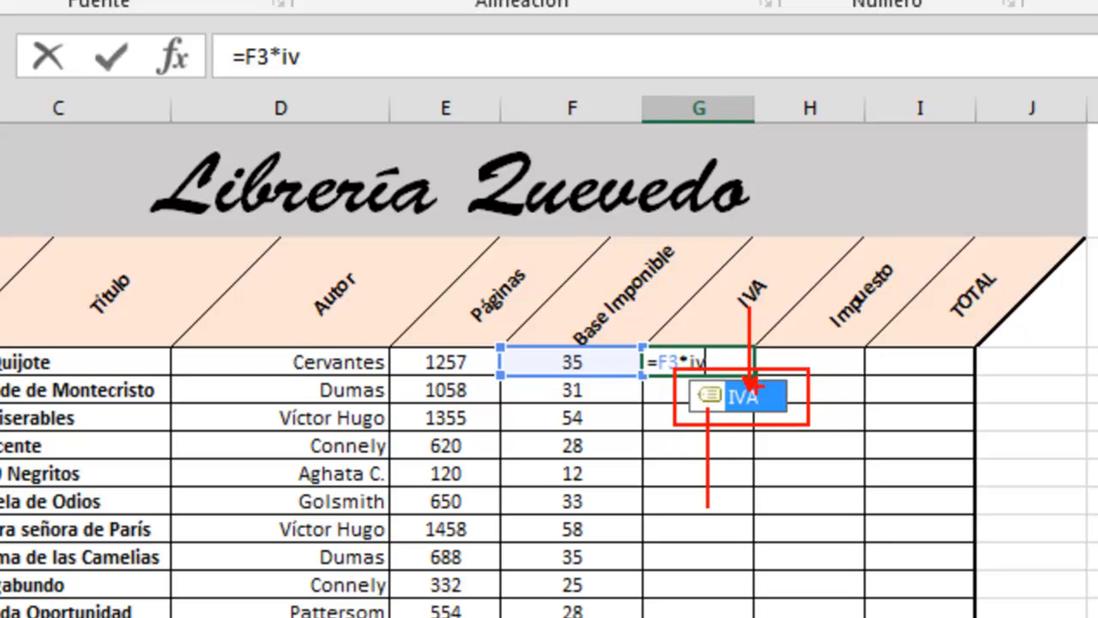
double_click(712, 396)
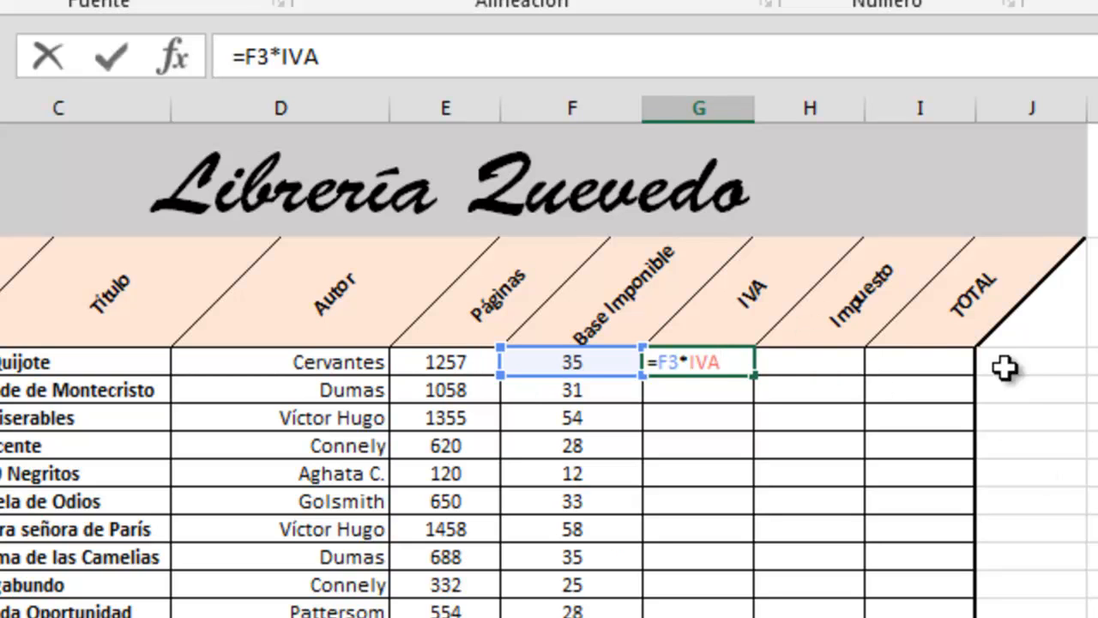
key(Return)
key(Up)
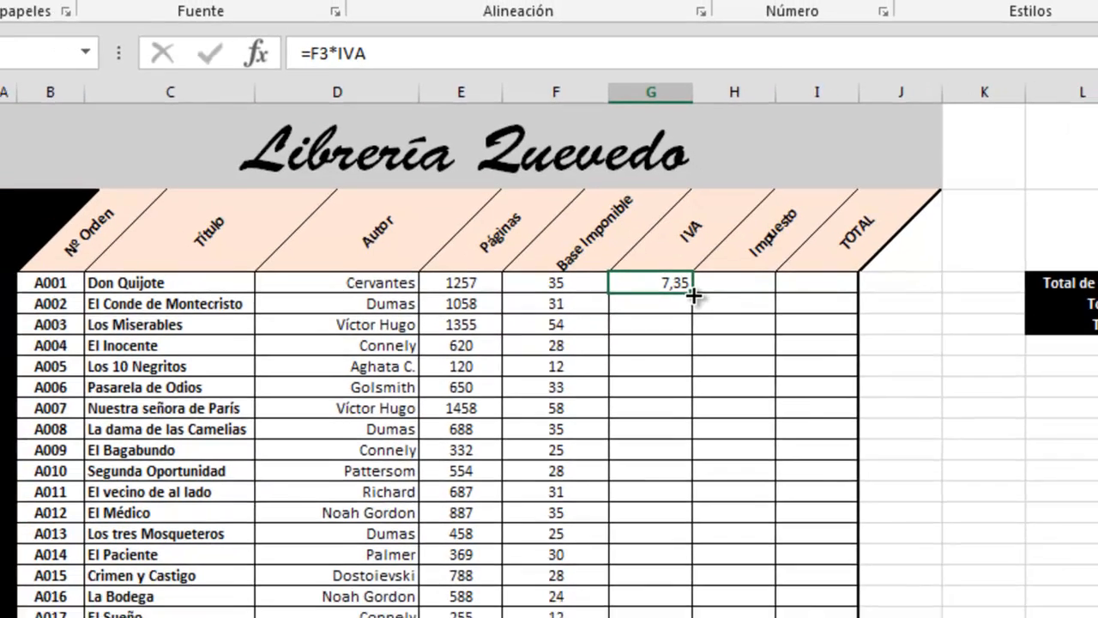
double_click(693, 294)
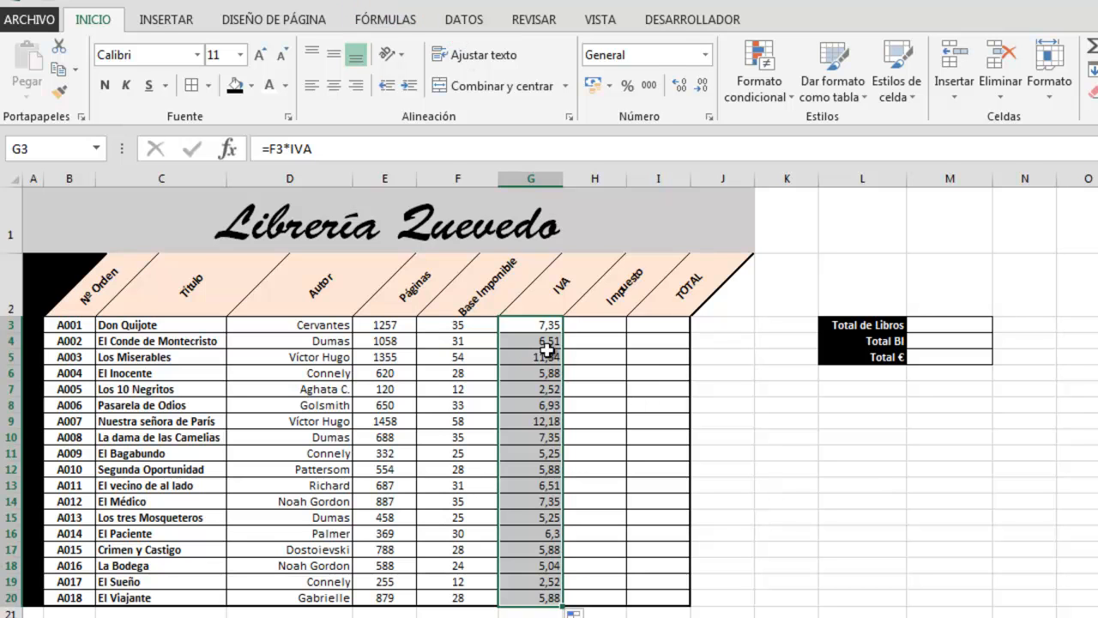
Step: Open the Name Manager and examine the IVA name's value, reference and scope
click(388, 22)
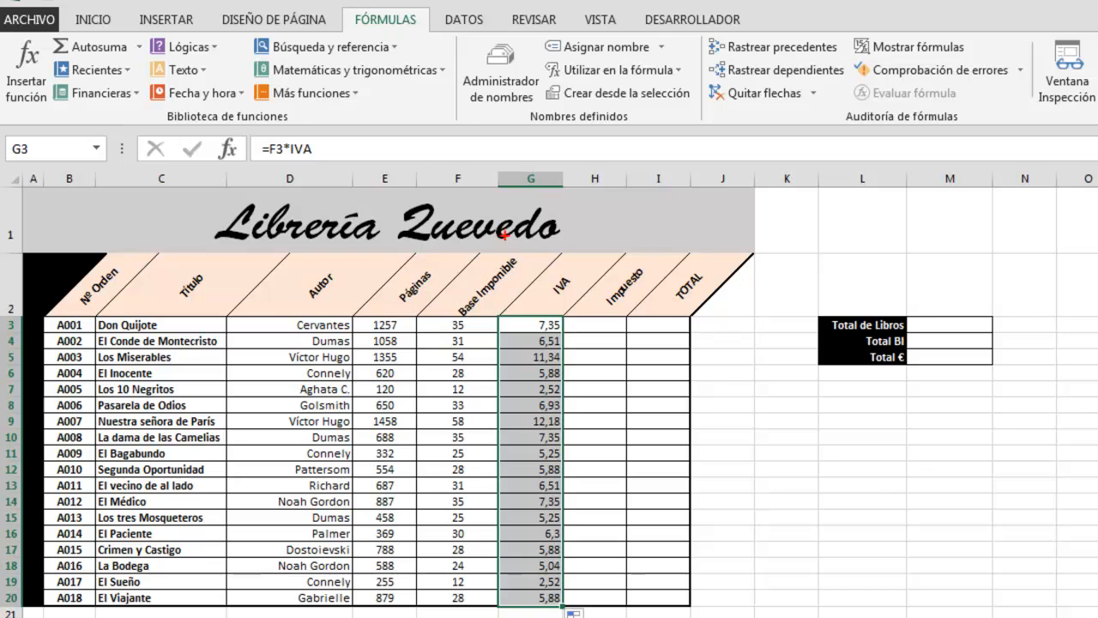
mouse_move(455, 36)
mouse_down()
mouse_move(515, 103)
mouse_move(567, 116)
mouse_up()
mouse_move(455, 36)
mouse_down()
mouse_move(505, 120)
mouse_move(706, 131)
mouse_up()
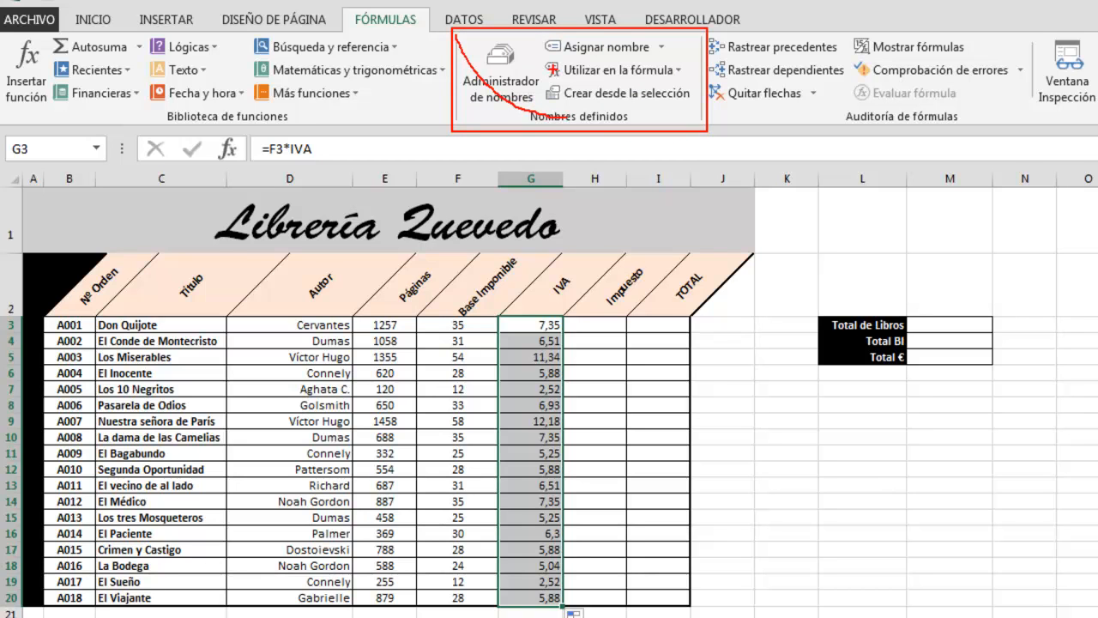
key(Escape)
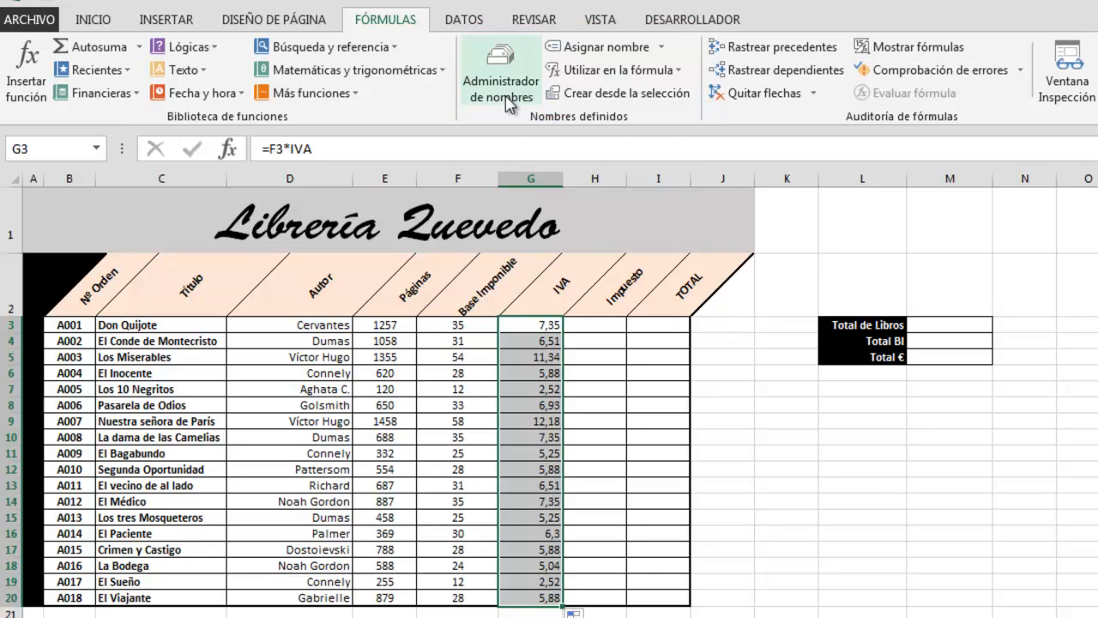
click(503, 68)
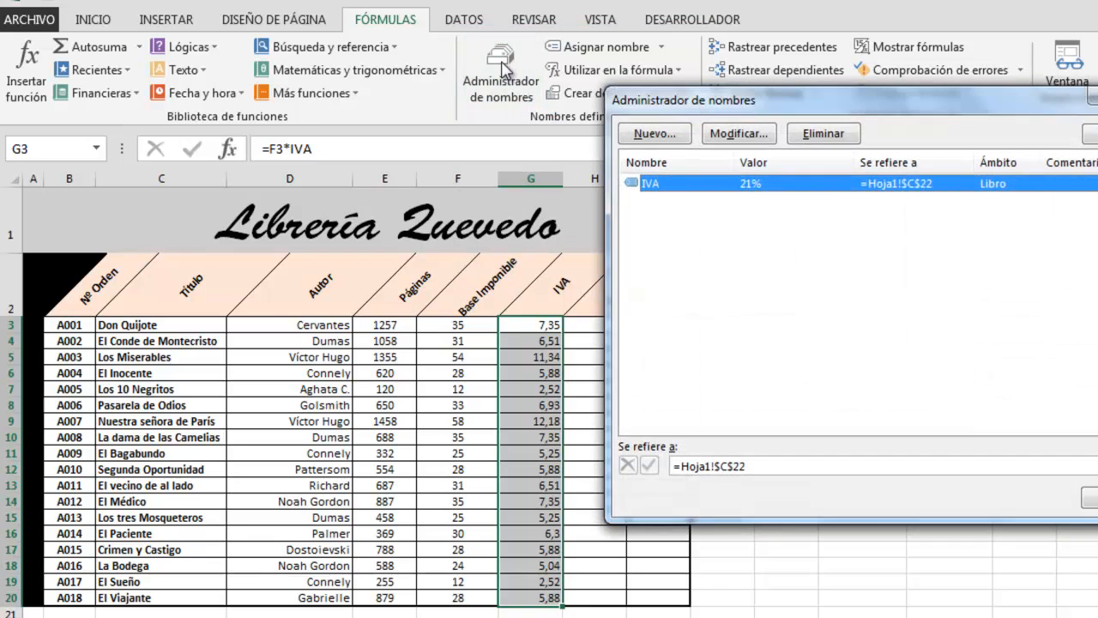
drag(845, 99, 639, 103)
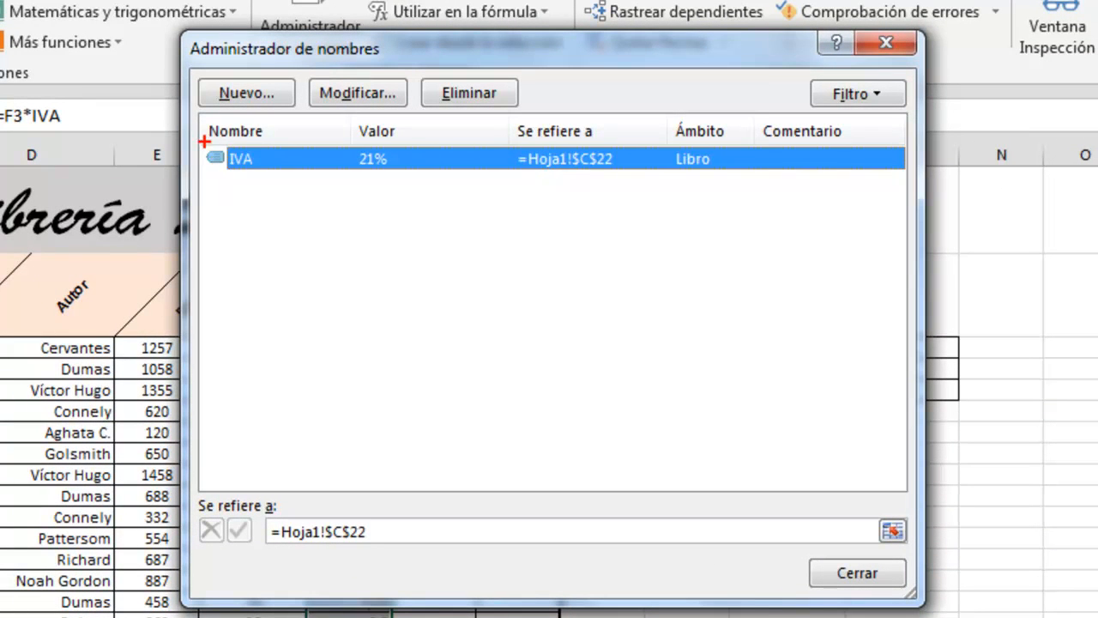
mouse_move(199, 142)
mouse_down()
mouse_move(213, 161)
mouse_move(463, 175)
mouse_move(909, 174)
mouse_up()
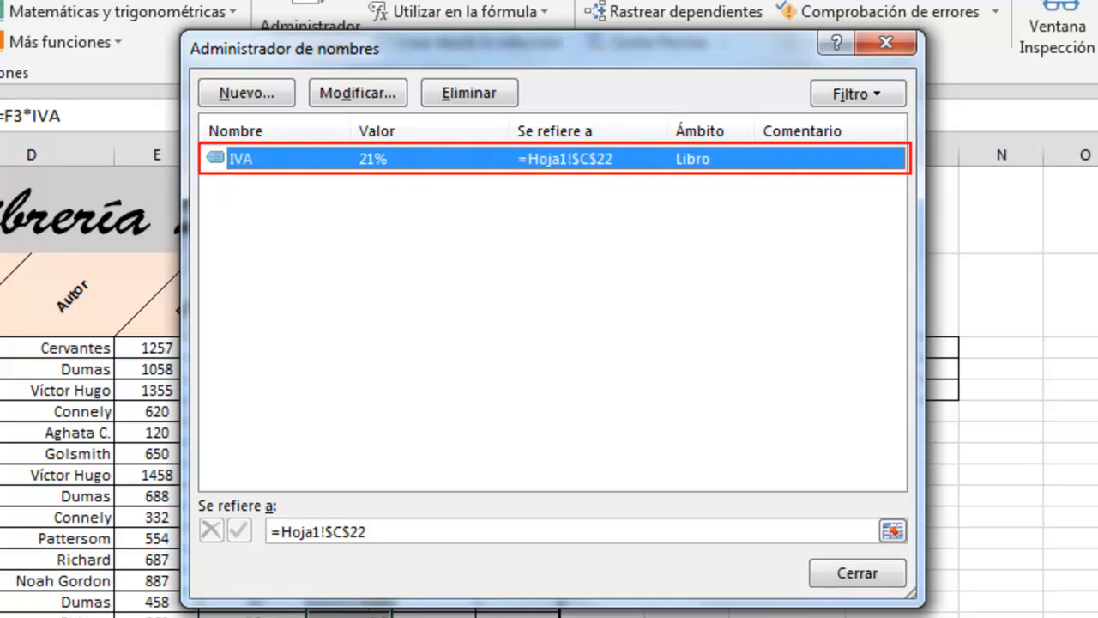
Step: Examine the IVA entry's value and its sheet and cell reference in the Name Manager, moving the dialog aside to compare with the table
drag(210, 163, 137, 203)
drag(240, 179, 240, 245)
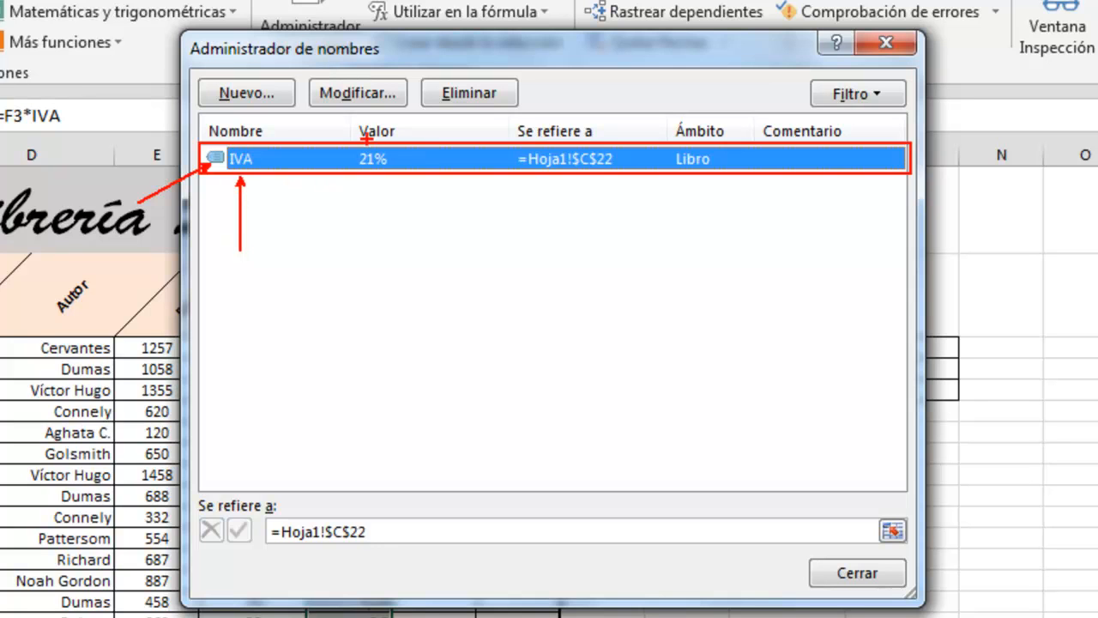
mouse_move(355, 144)
mouse_down()
mouse_move(396, 175)
mouse_move(370, 250)
mouse_up()
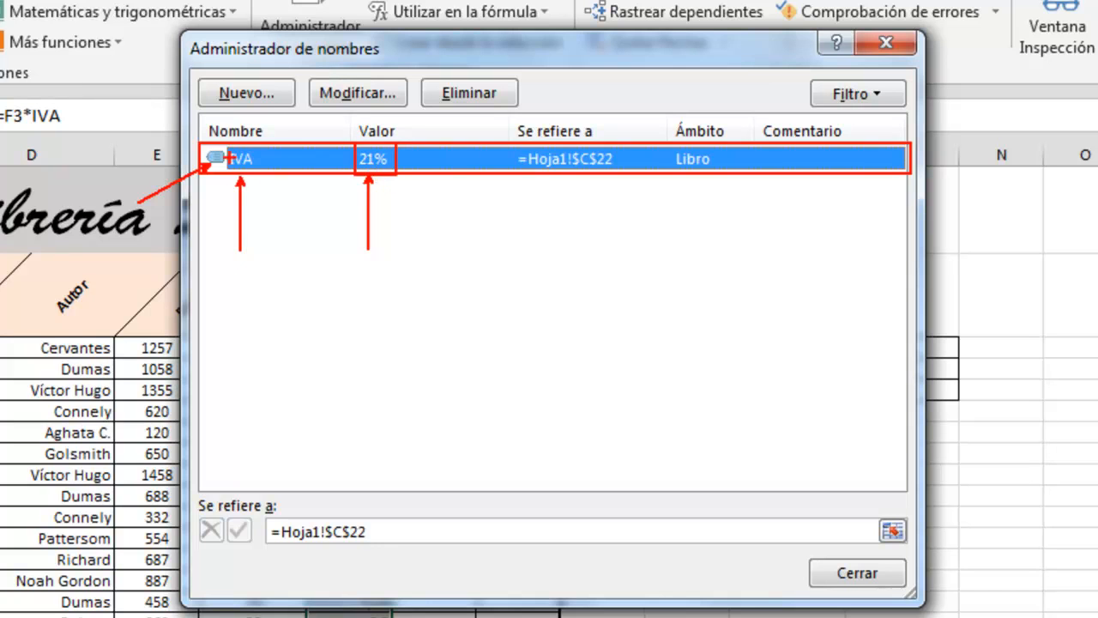
key(g)
drag(263, 159, 351, 159)
key(r)
mouse_move(509, 112)
mouse_down()
mouse_move(576, 169)
mouse_move(632, 190)
mouse_up()
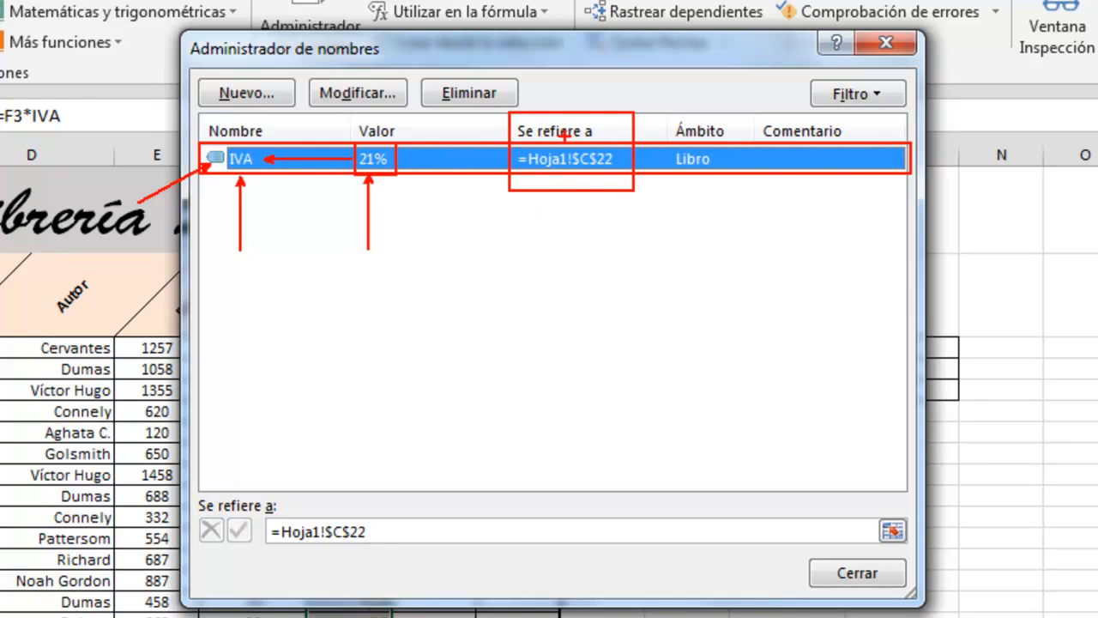
drag(547, 178, 546, 249)
drag(598, 148, 598, 58)
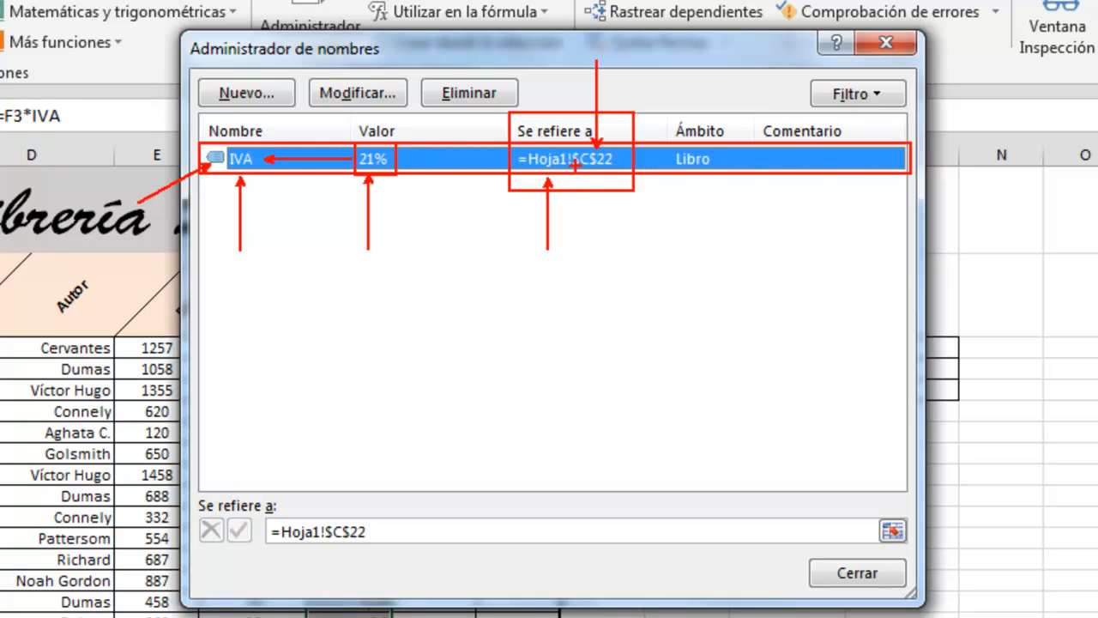
drag(573, 176, 574, 250)
drag(595, 175, 595, 261)
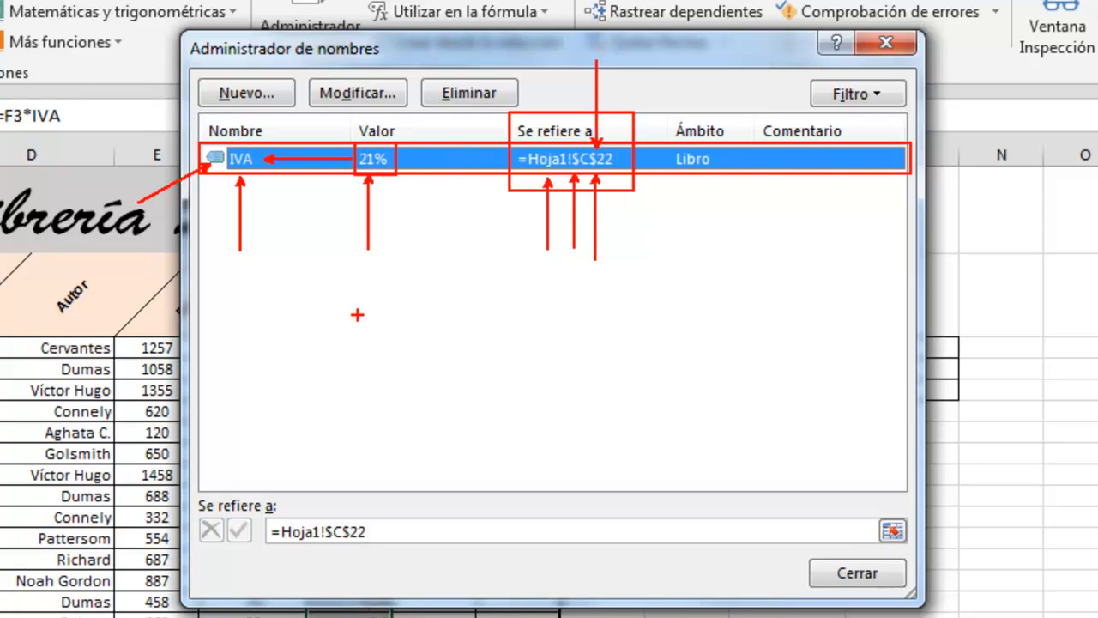
key(Escape)
drag(550, 45, 867, 52)
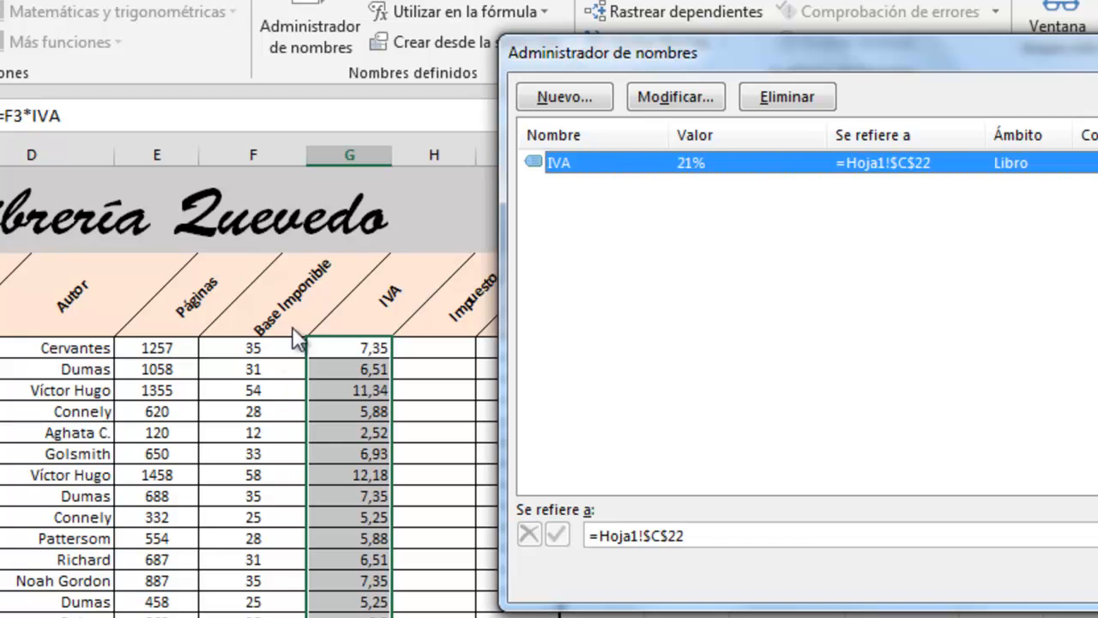
drag(884, 61, 415, 67)
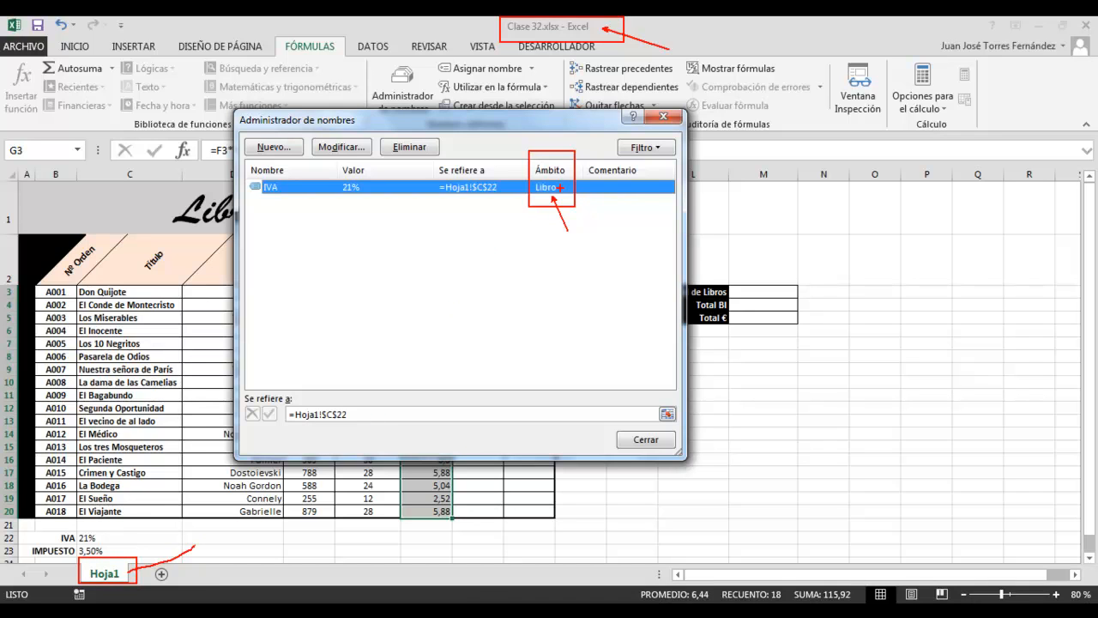
Step: Examine the scope and comment columns and the cell reference of the IVA name in the Name Manager
mouse_move(3, 134)
mouse_down()
mouse_move(29, 163)
mouse_move(95, 165)
mouse_move(123, 194)
mouse_up()
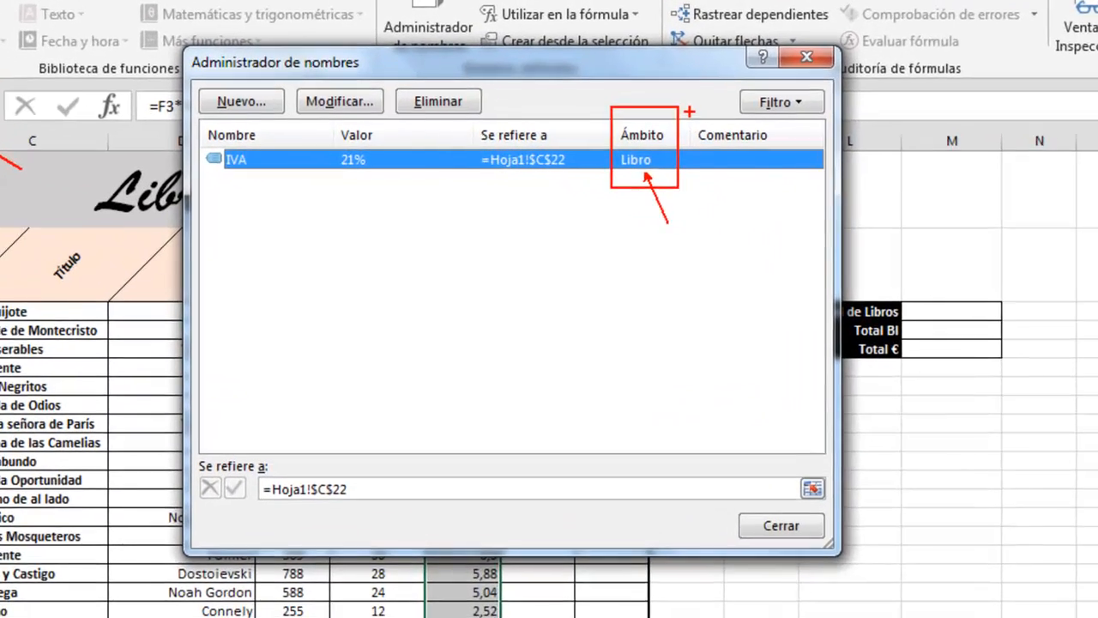
drag(583, 153, 619, 204)
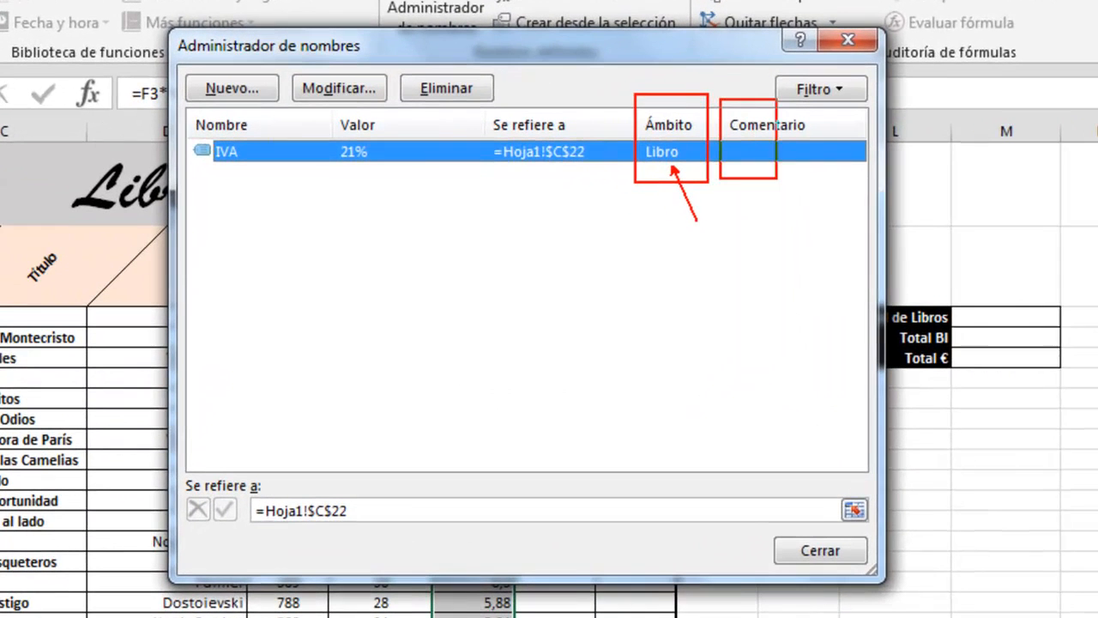
drag(776, 179, 839, 185)
drag(800, 128, 937, 175)
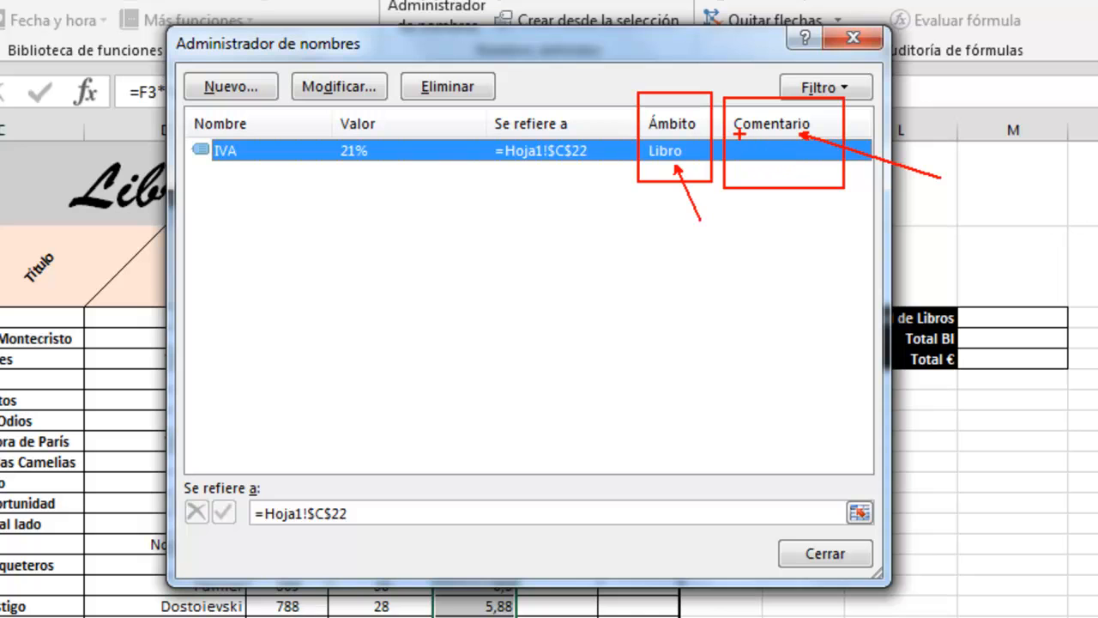
drag(738, 134, 808, 134)
drag(234, 490, 394, 539)
drag(351, 502, 427, 427)
drag(278, 506, 287, 455)
drag(326, 523, 328, 598)
drag(301, 498, 388, 529)
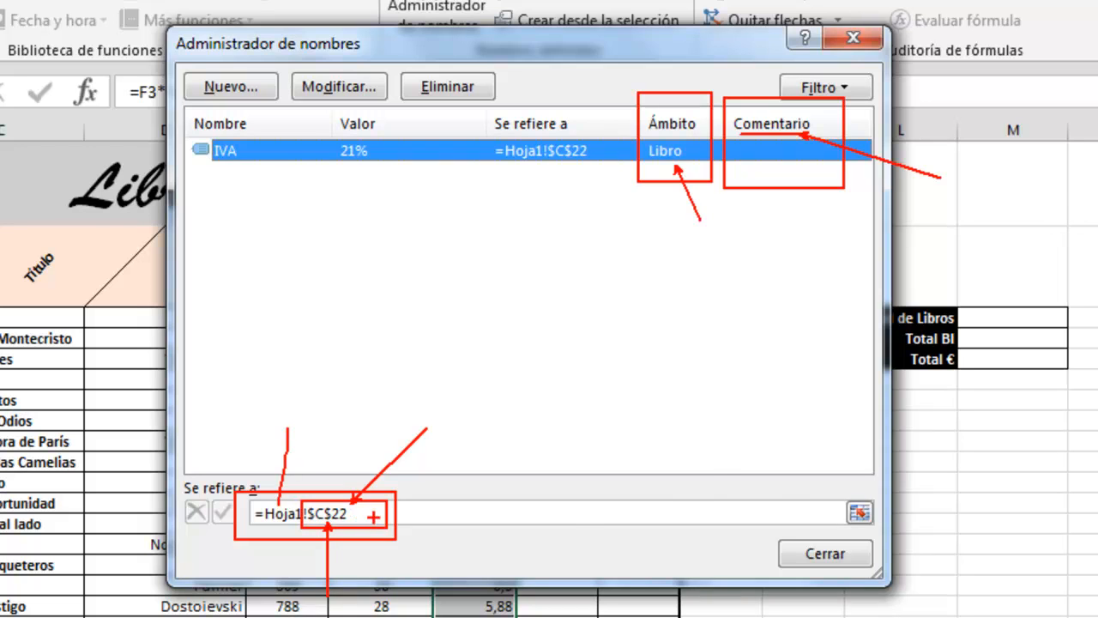
key(Escape)
click(300, 150)
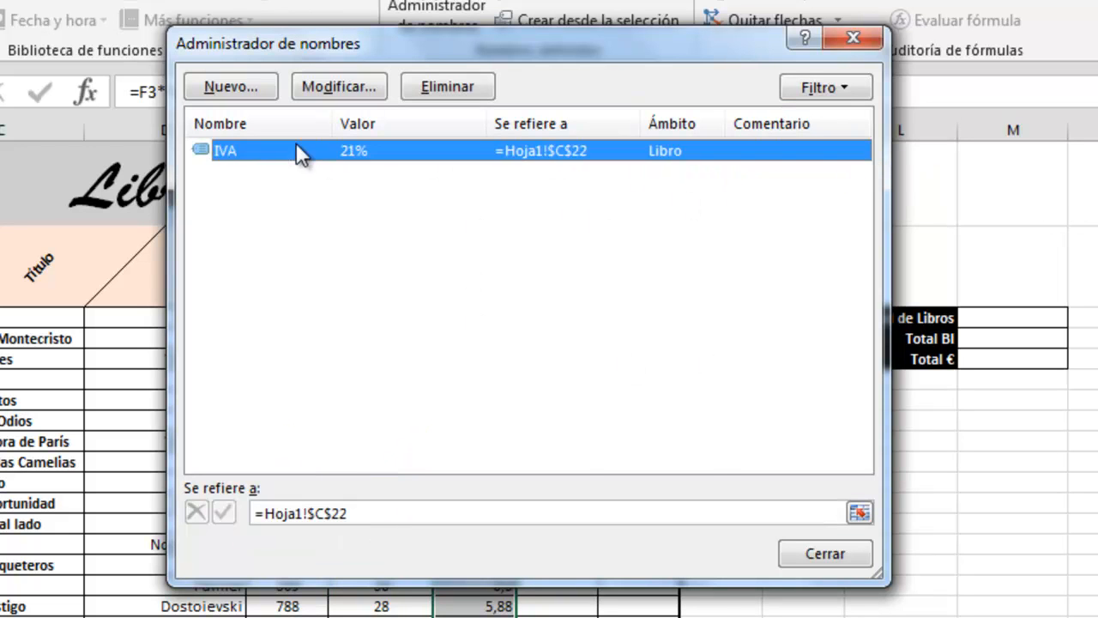
click(390, 512)
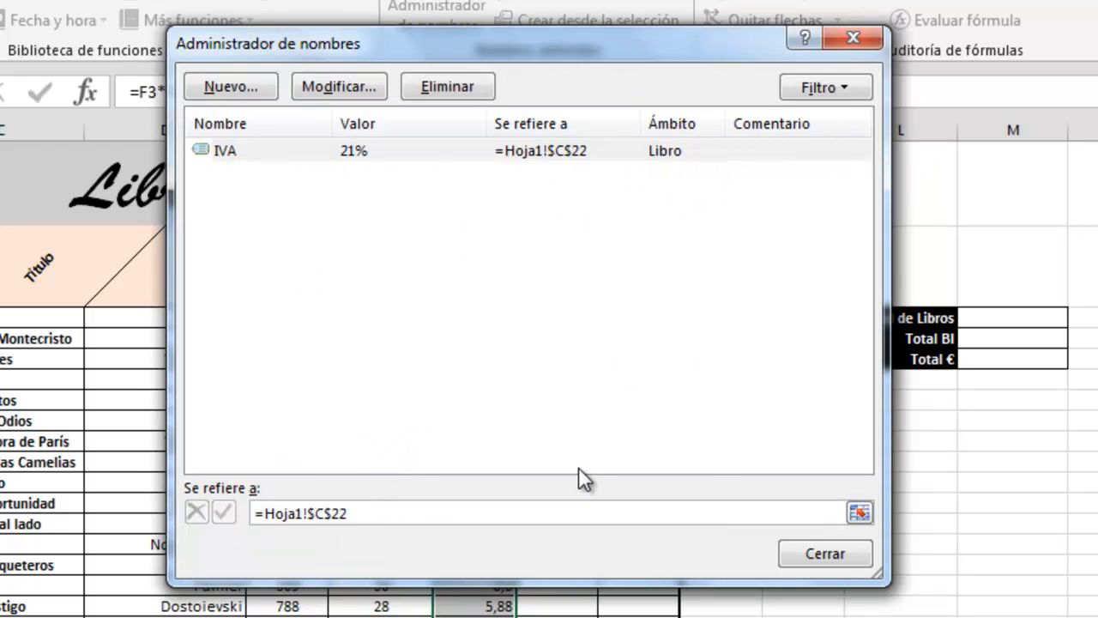
key(BackSpace)
key(BackSpace)
key(BackSpace)
key(BackSpace)
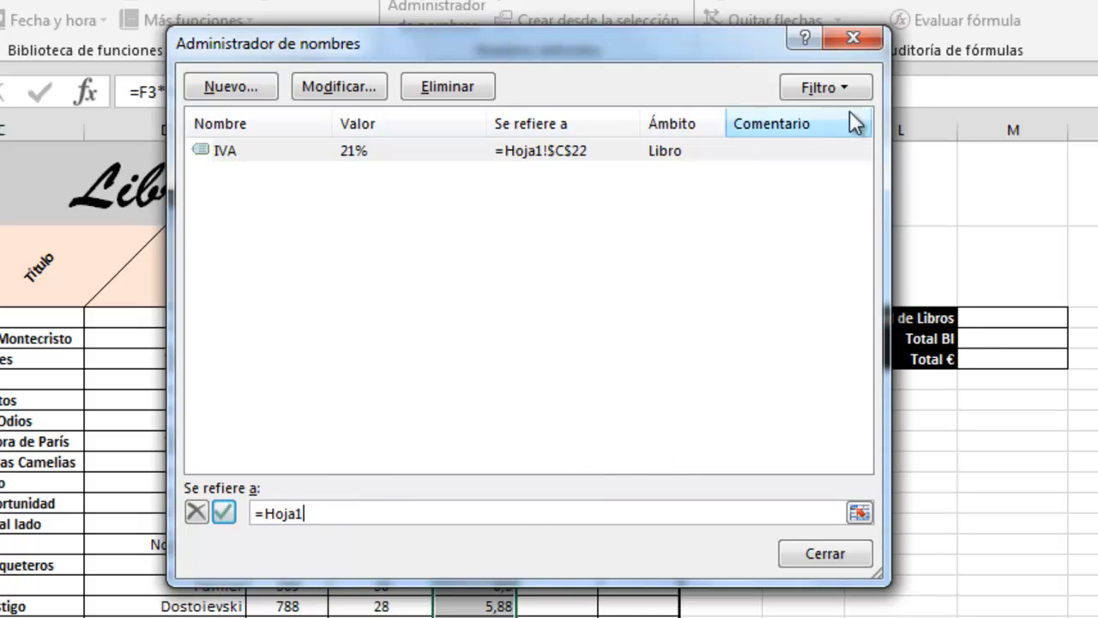
click(856, 38)
click(743, 408)
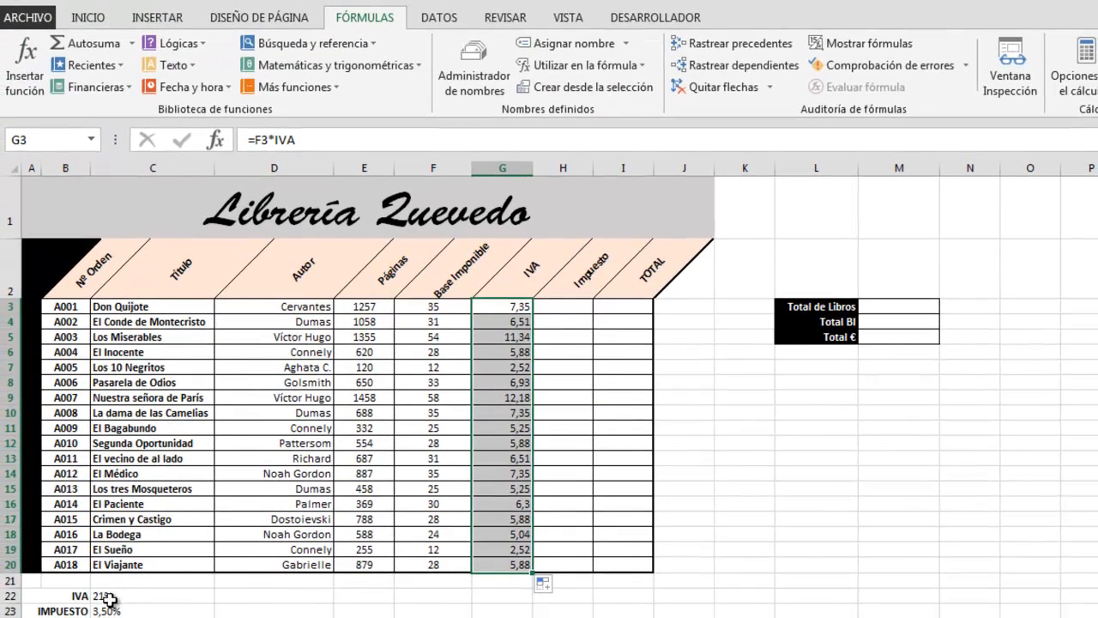
Step: Delete the defined name IVA from cell C22 in the Name Manager and return to the sheet
click(286, 608)
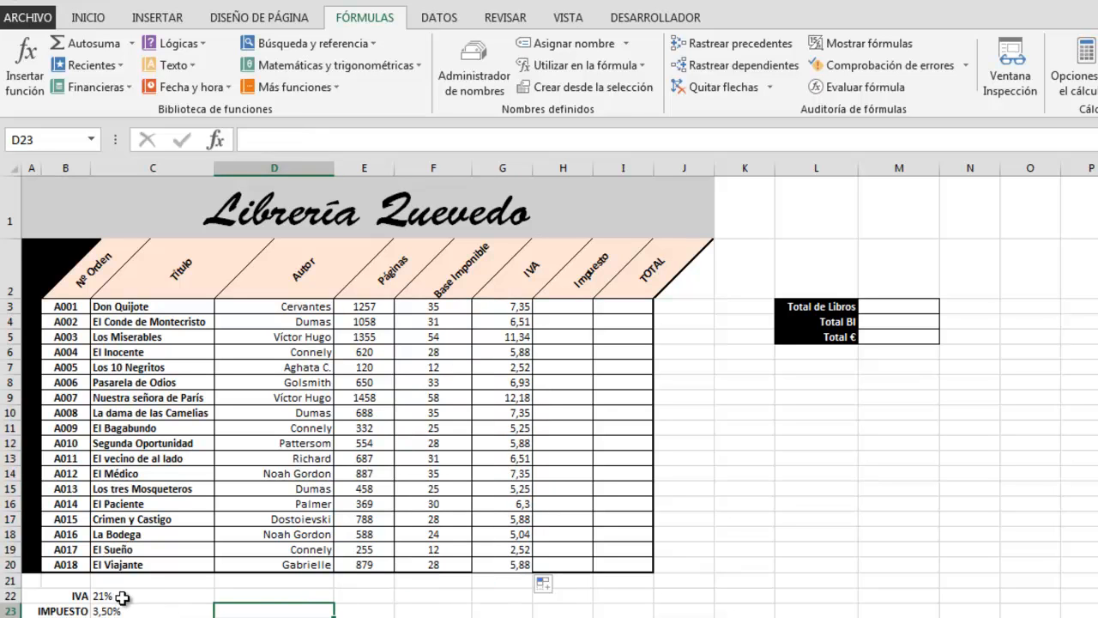
click(127, 598)
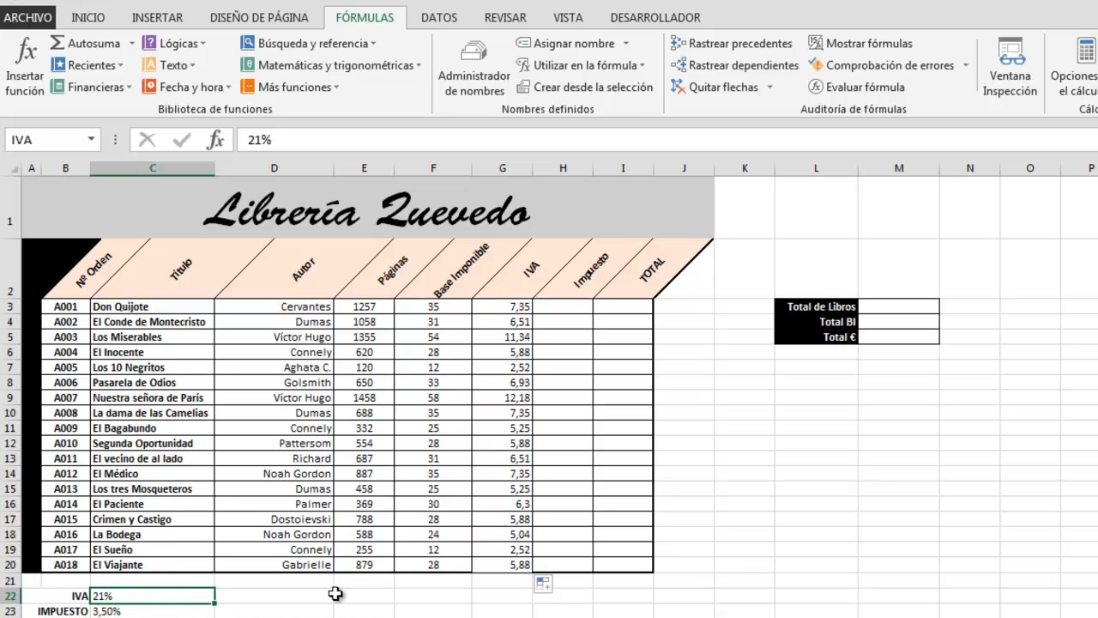
click(474, 76)
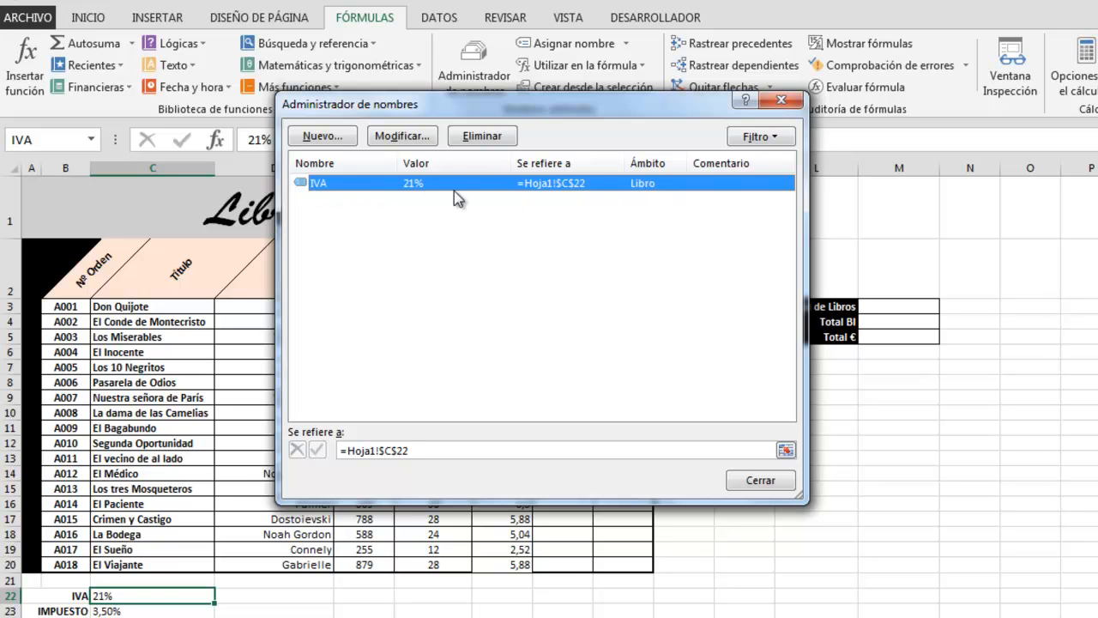
click(510, 139)
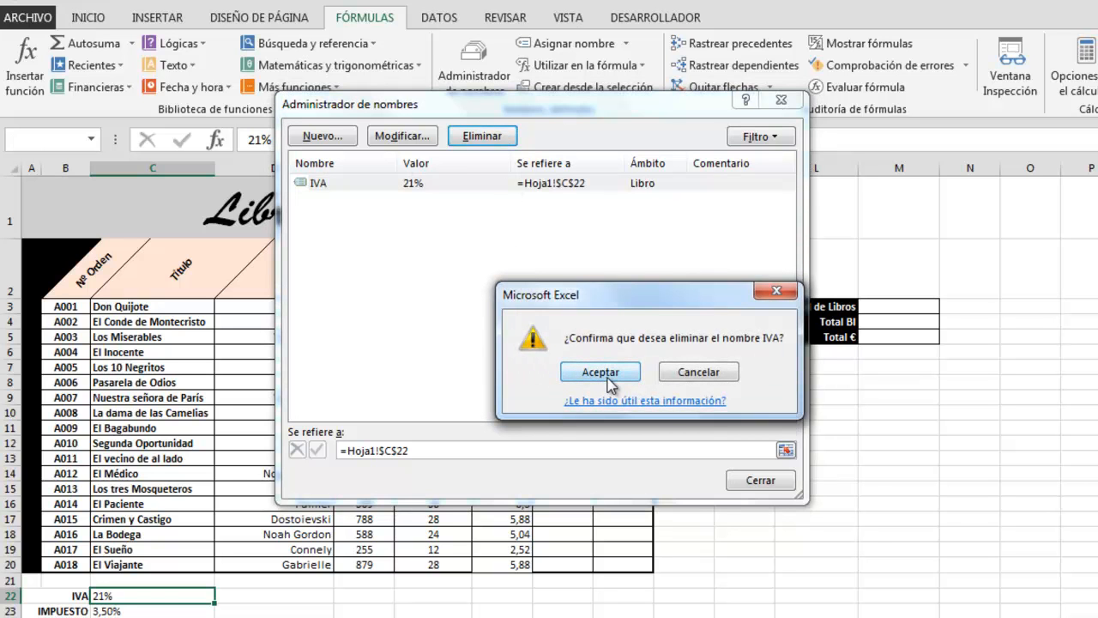
click(608, 378)
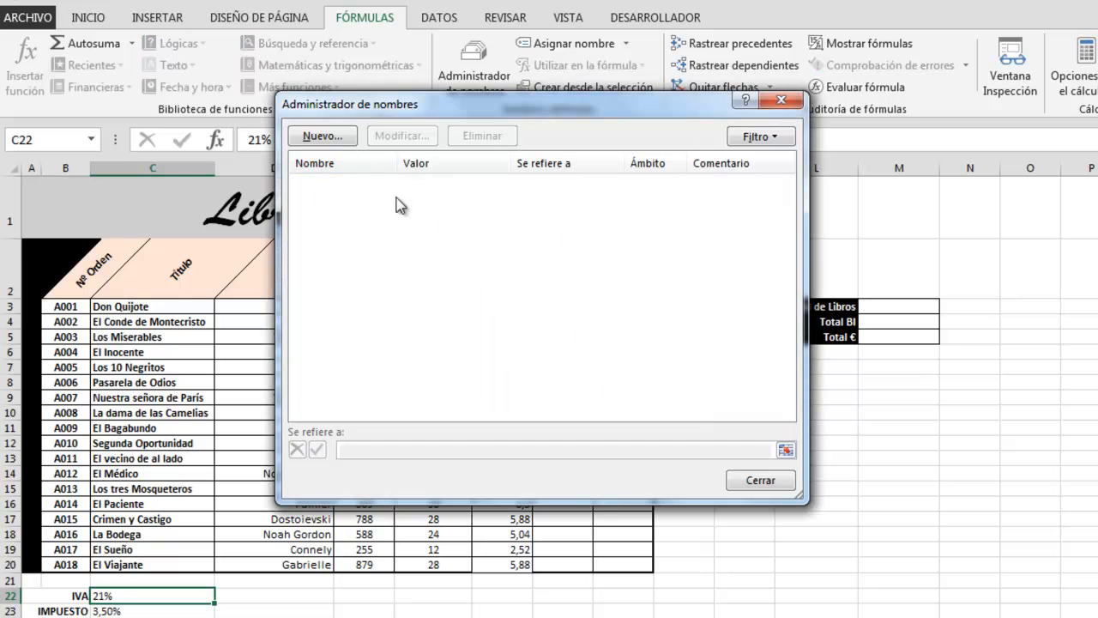
click(784, 482)
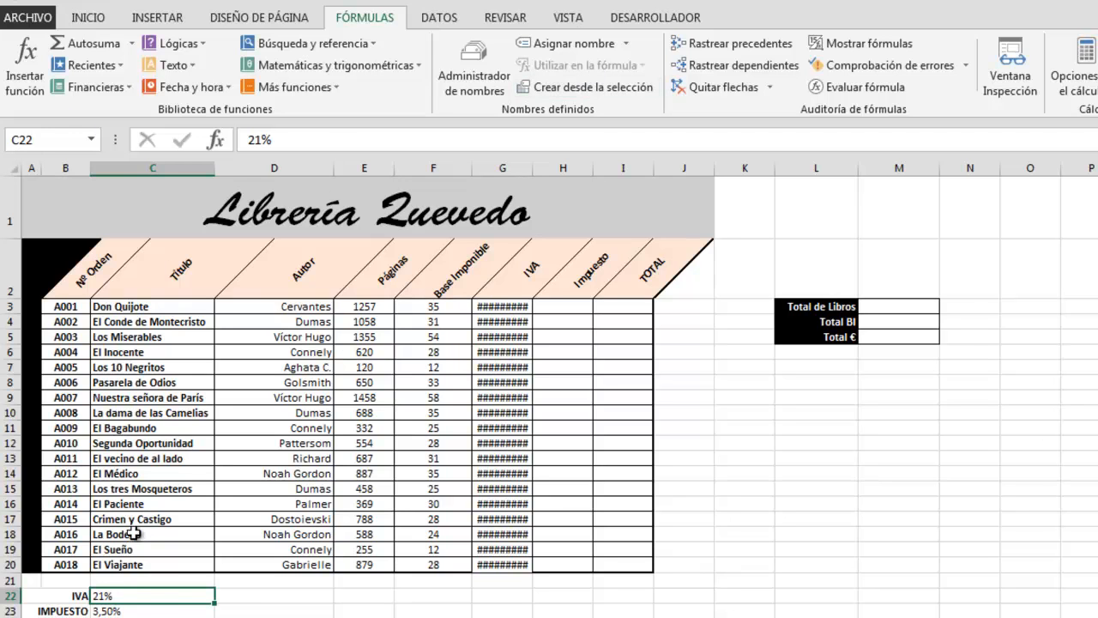
Step: Start a new defined name for cell C22, calling it IVA with the scope Libro
click(593, 48)
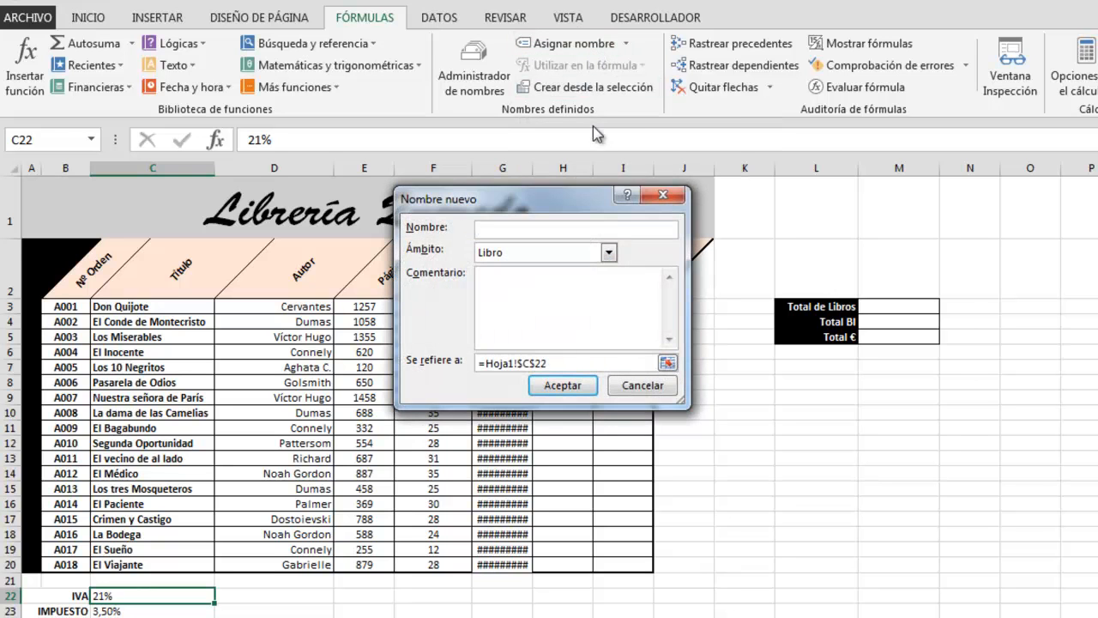
drag(537, 202, 568, 169)
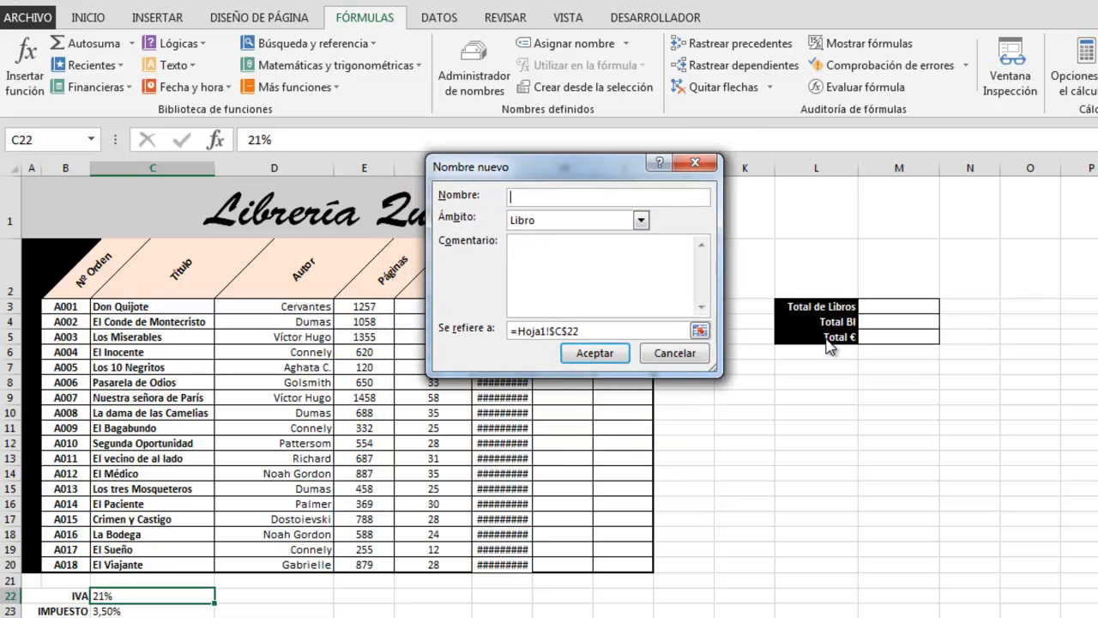
text(IVA)
mouse_move(506, 208)
mouse_down()
mouse_move(557, 233)
mouse_move(663, 236)
mouse_up()
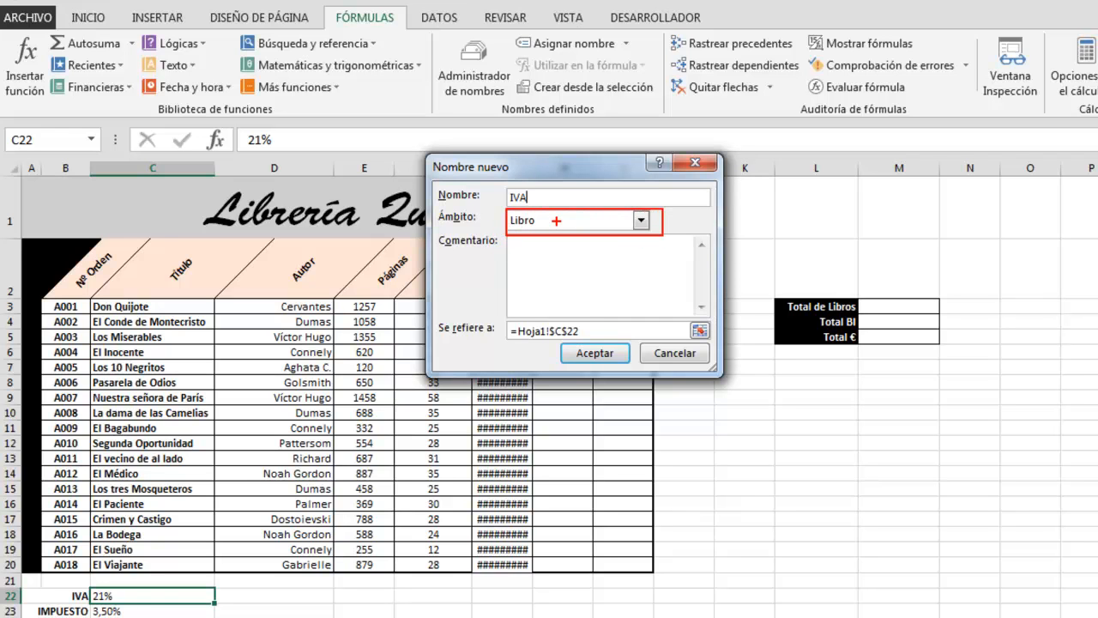
drag(541, 224, 621, 272)
click(641, 221)
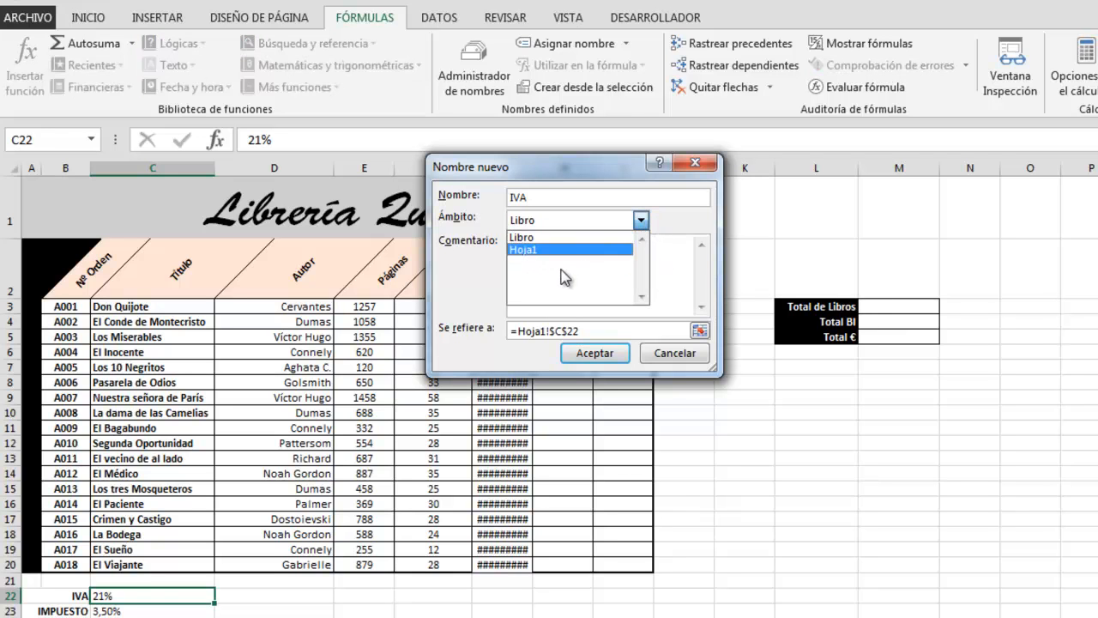
click(569, 249)
click(641, 221)
click(549, 238)
Step: Add the comment "Este nombre hace referencia al cálculo del IVA" and create the name with the reference =Hoja1!$C$22
click(522, 255)
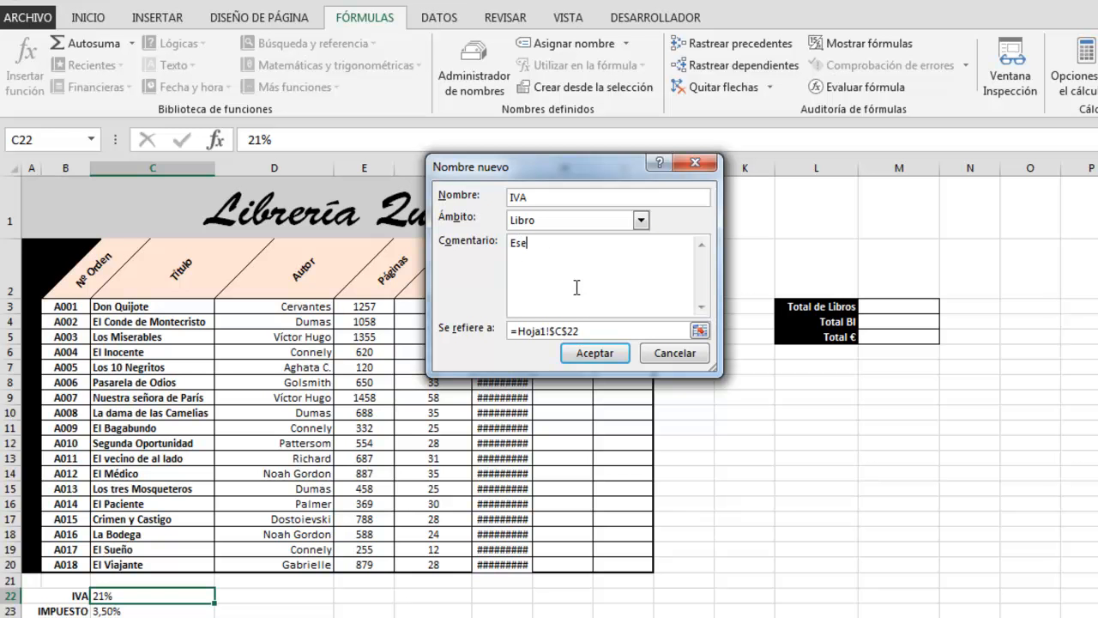
text(re hace referencia al cal)
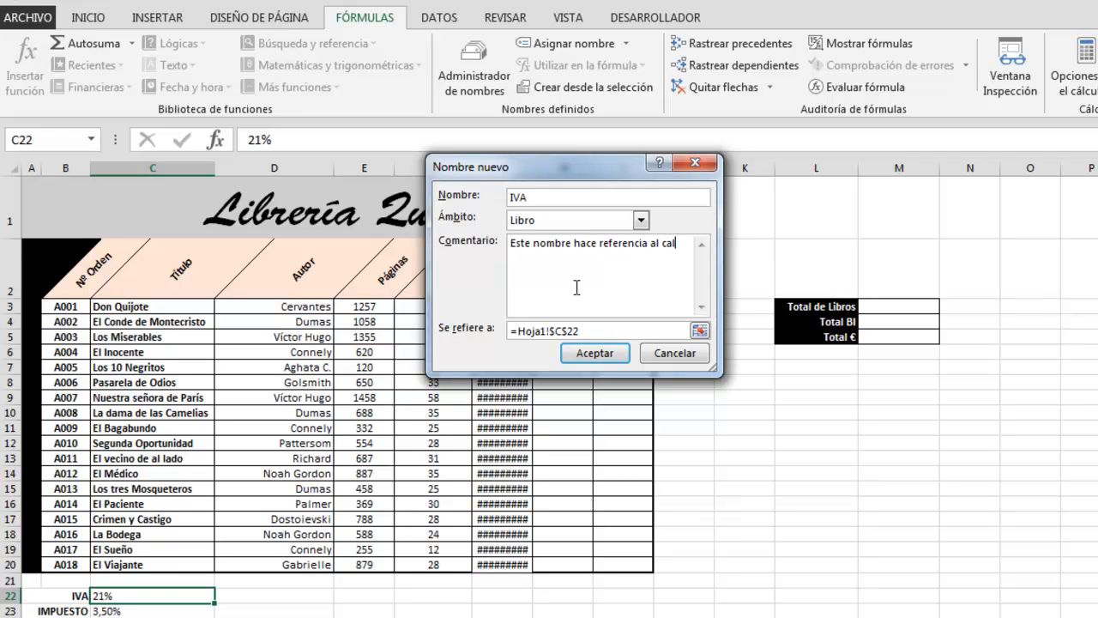
text(o)
key(BackSpace)
text(lo del IVA)
click(564, 333)
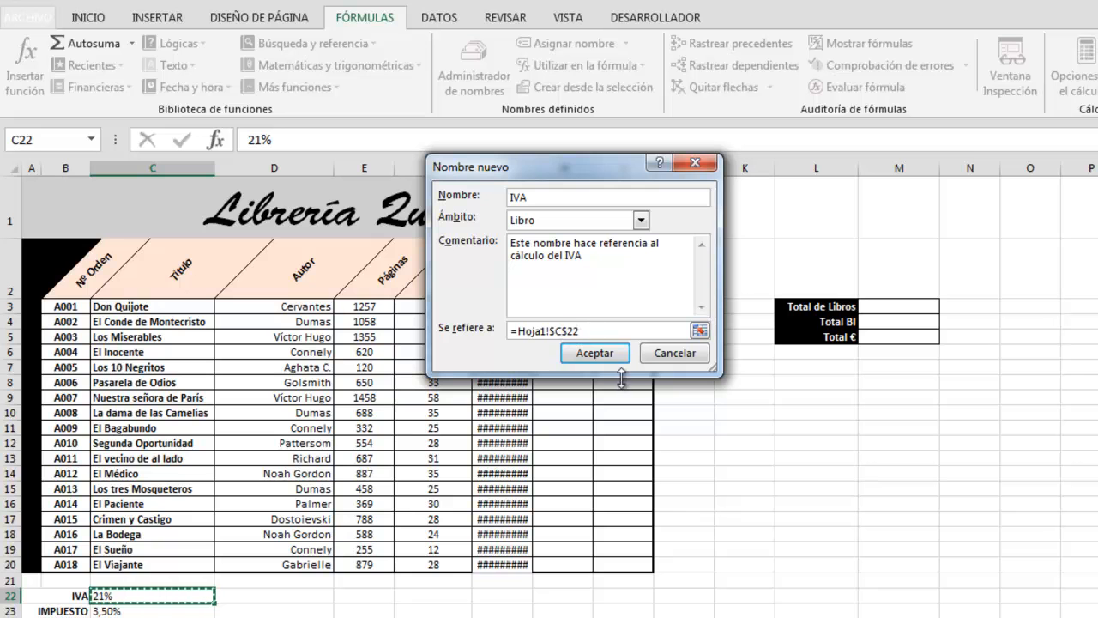
click(605, 358)
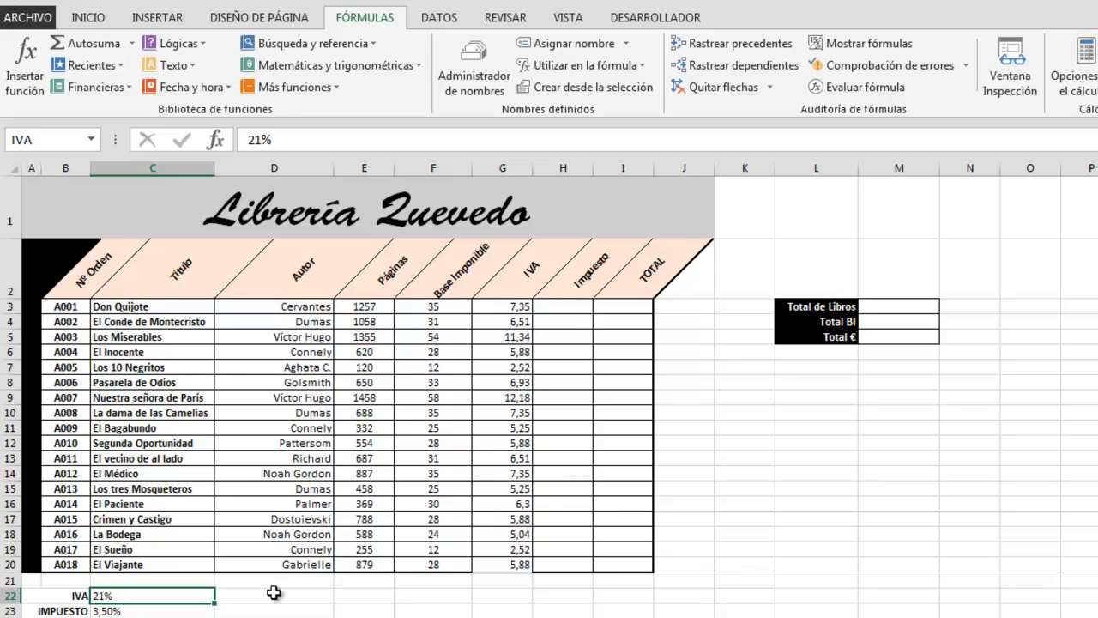
Step: Check the list of defined names for IVA from an empty cell, without jumping to it
click(815, 488)
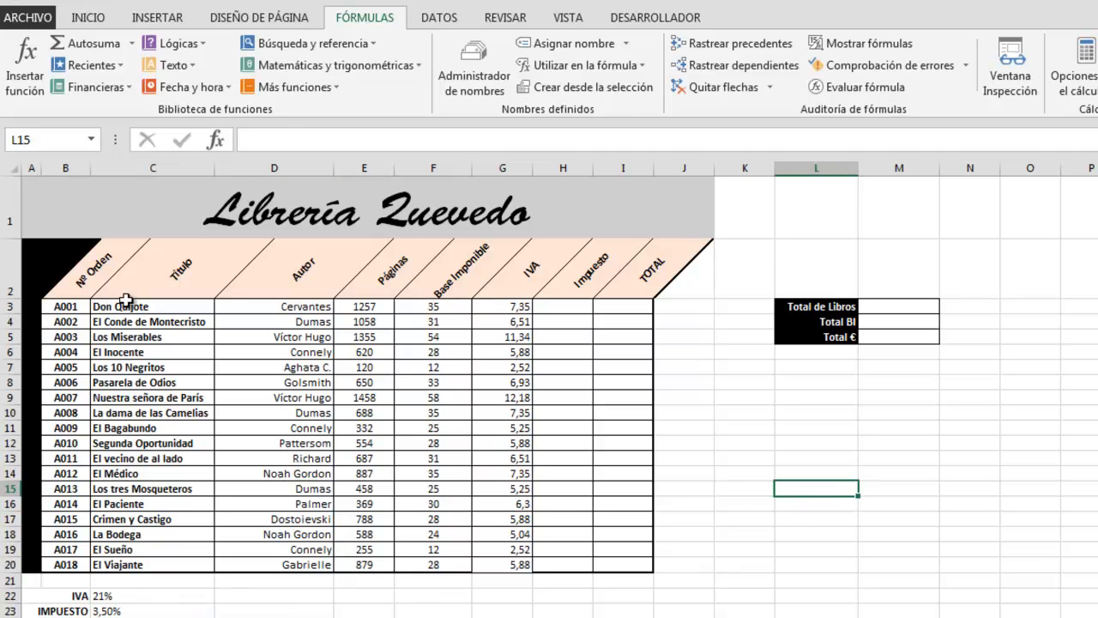
click(91, 139)
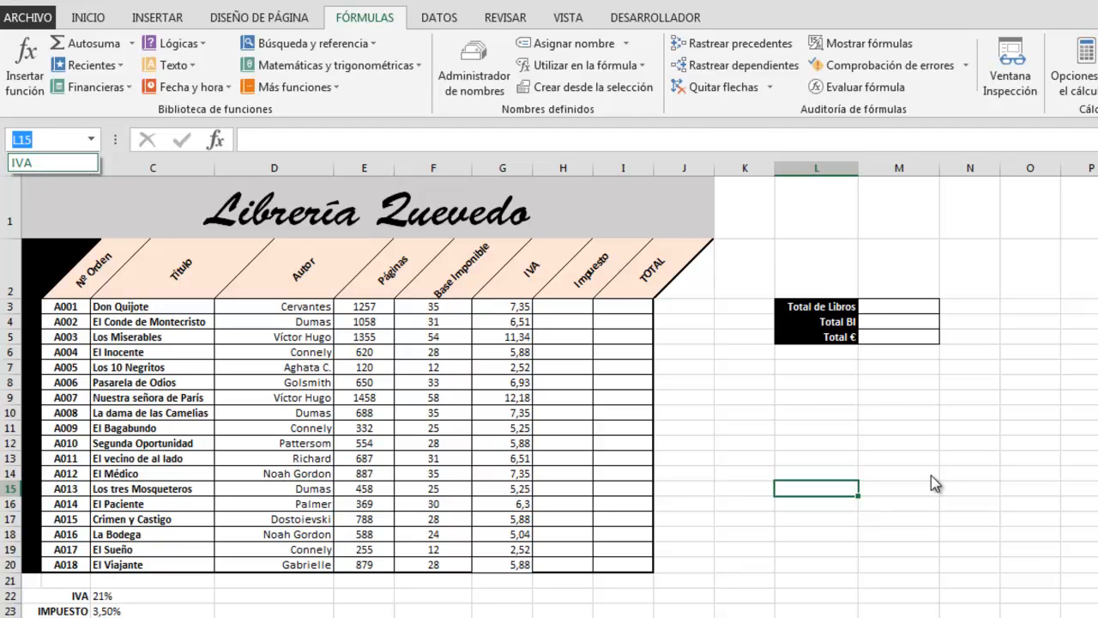
click(868, 417)
click(758, 414)
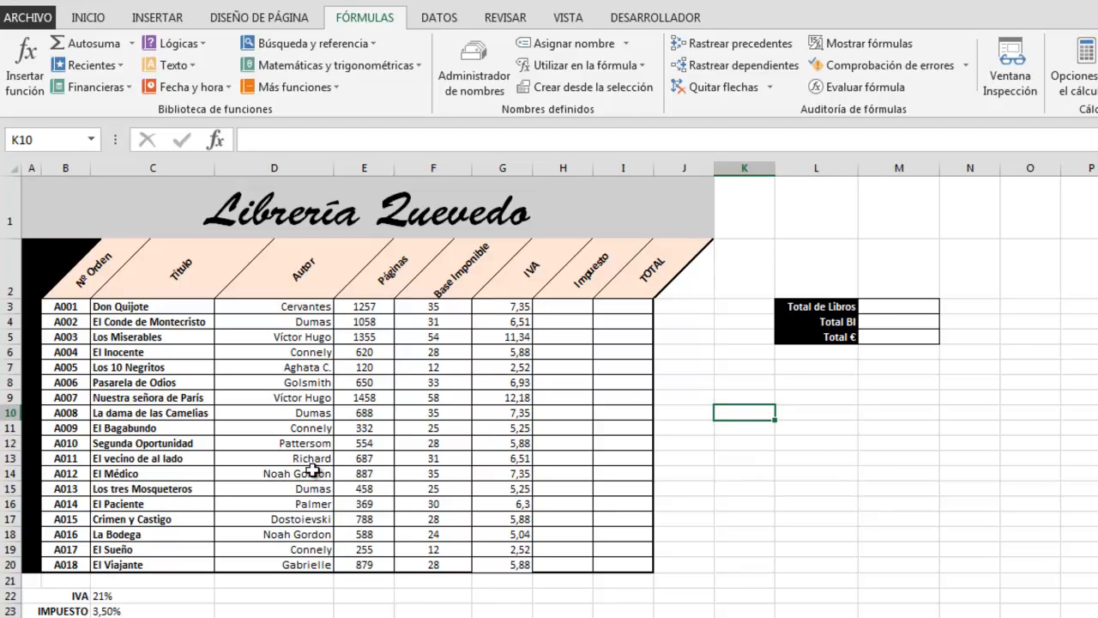
Step: Define a new name IMPUESTO with the scope Libro that refers to the constant =3,5%
click(135, 611)
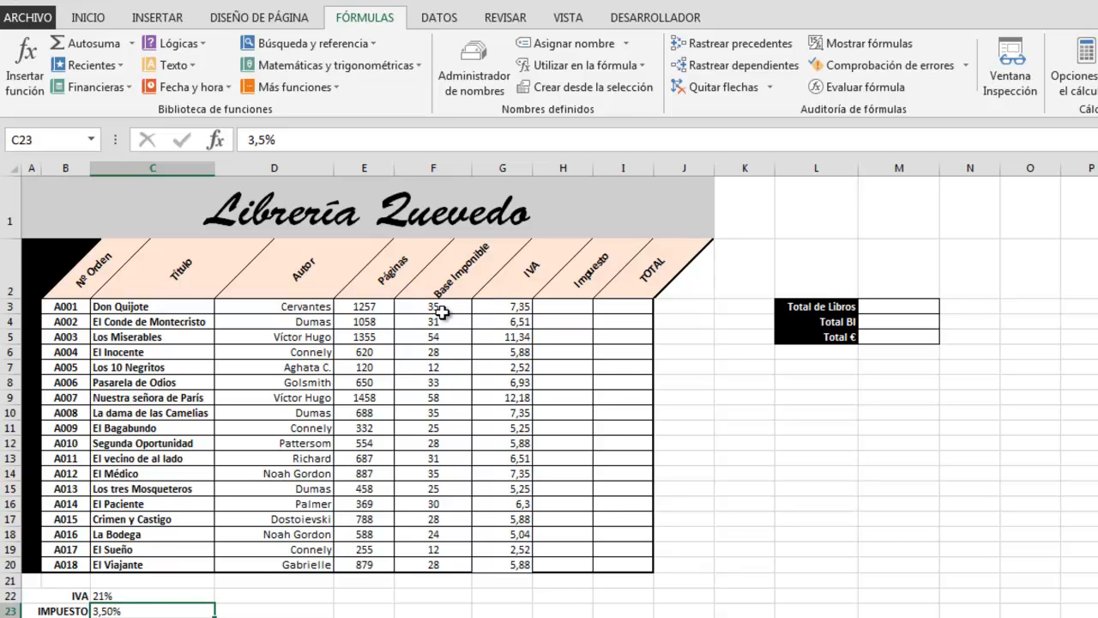
click(848, 444)
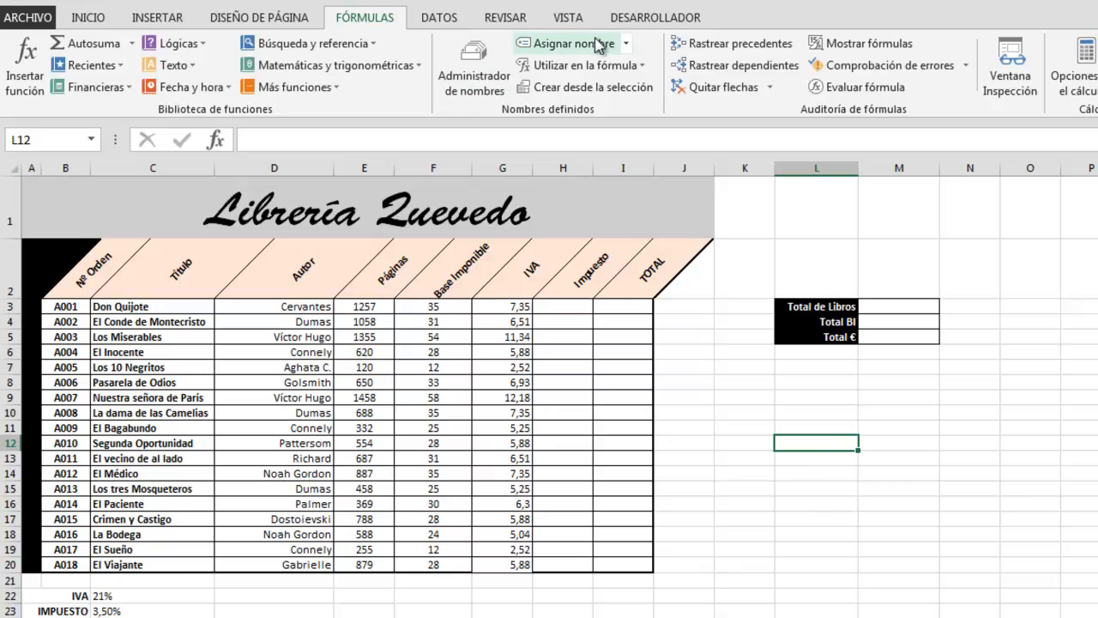
click(573, 43)
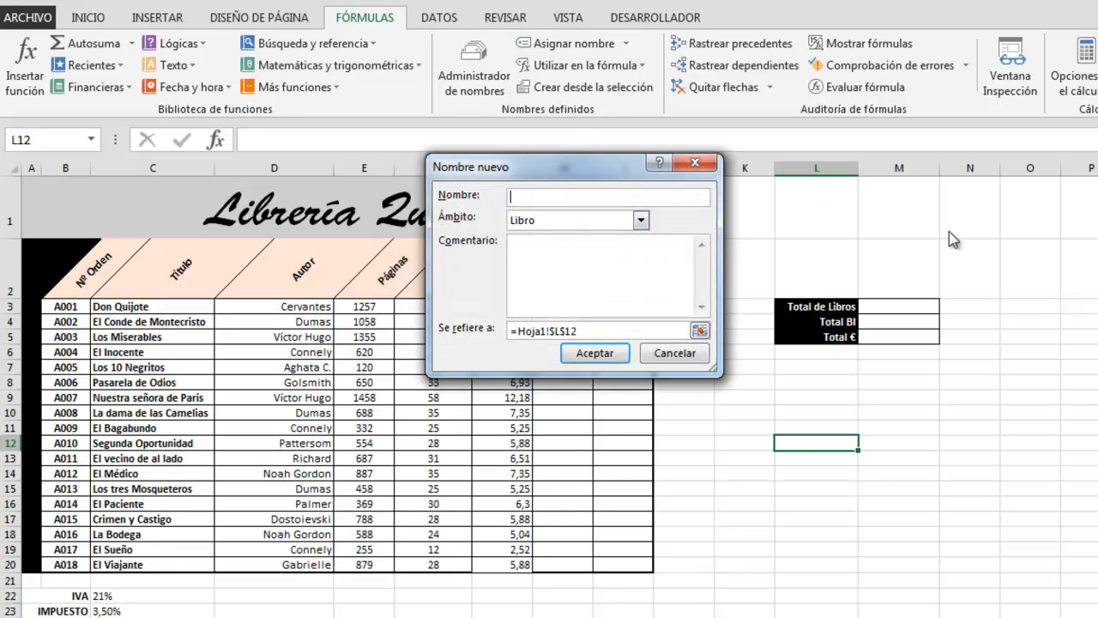
text(IMPUESTO)
click(579, 330)
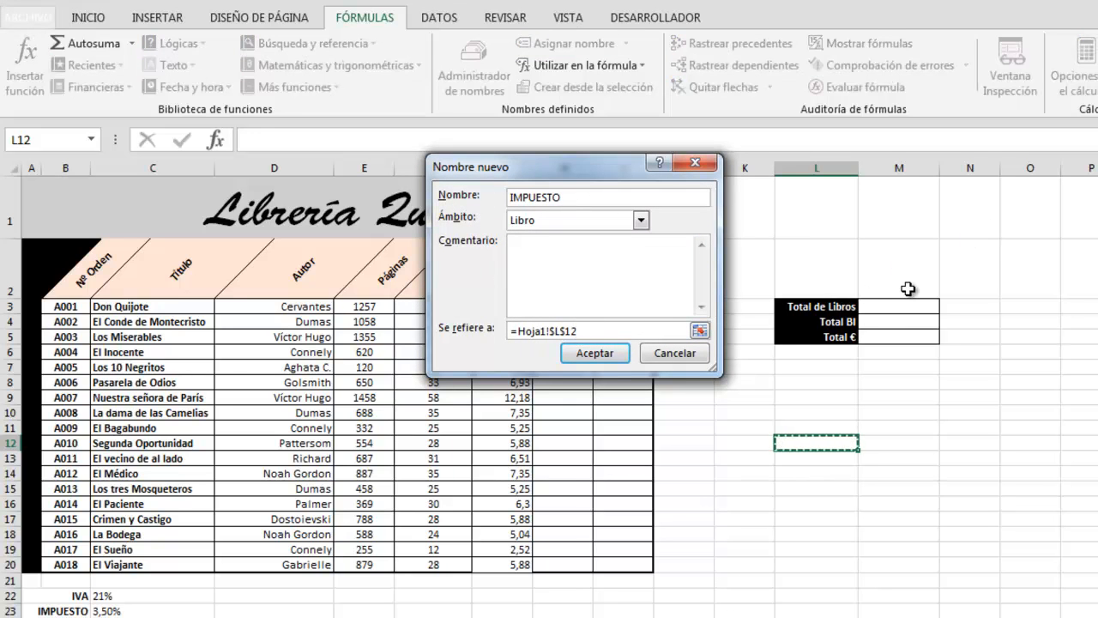
key(BackSpace)
key(BackSpace)
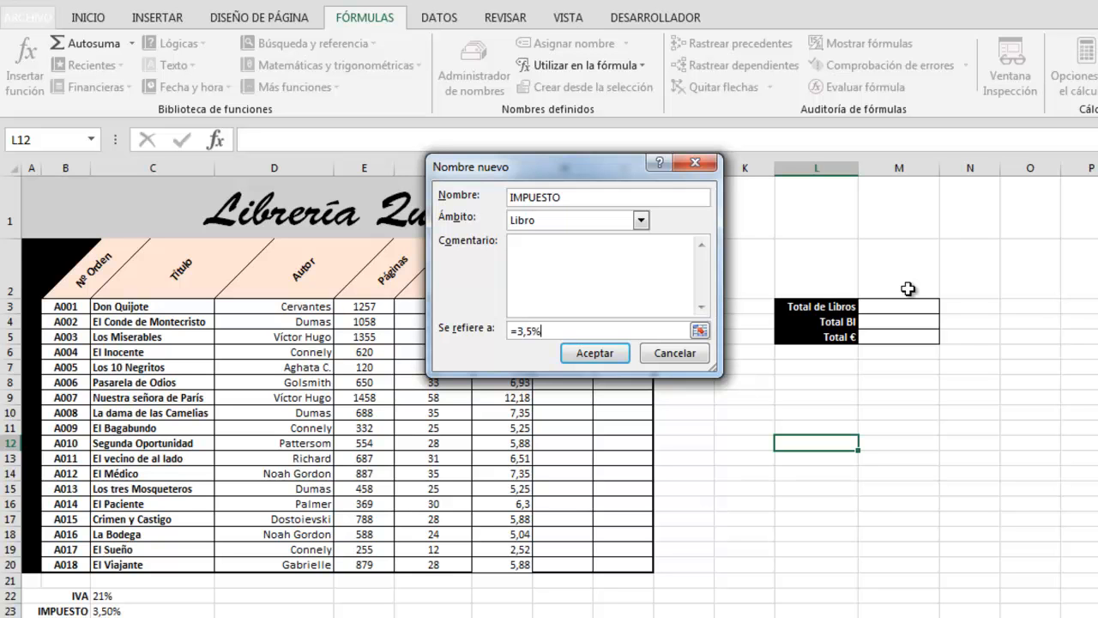
click(598, 353)
Step: Enter =F3*IMPUESTO in H3 and fill the formula down the Impuesto column to row 20
click(564, 310)
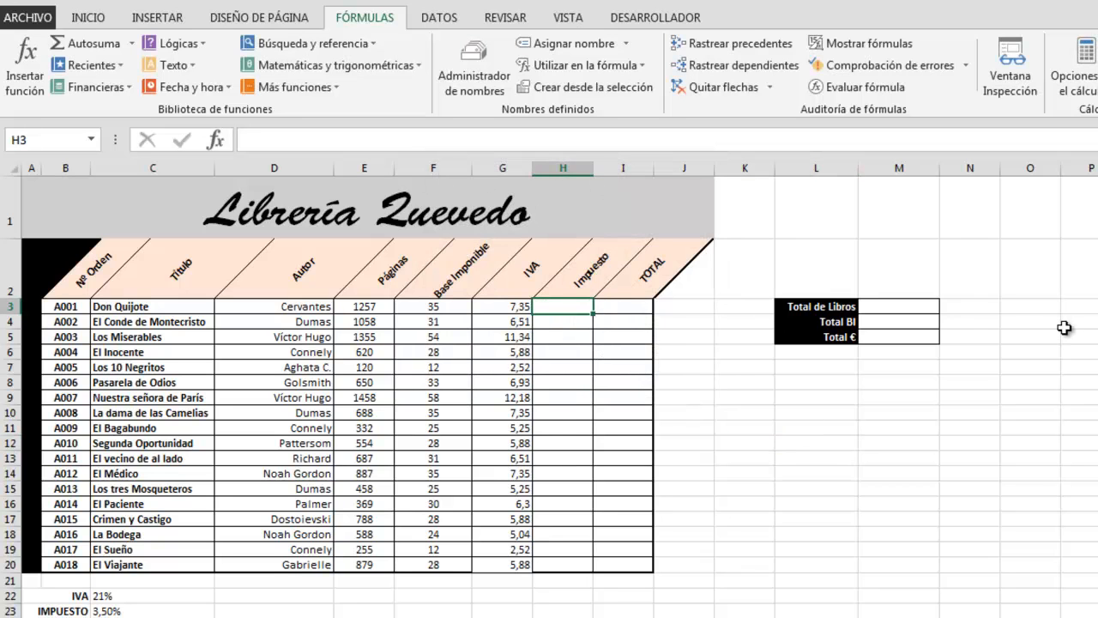
text(=)
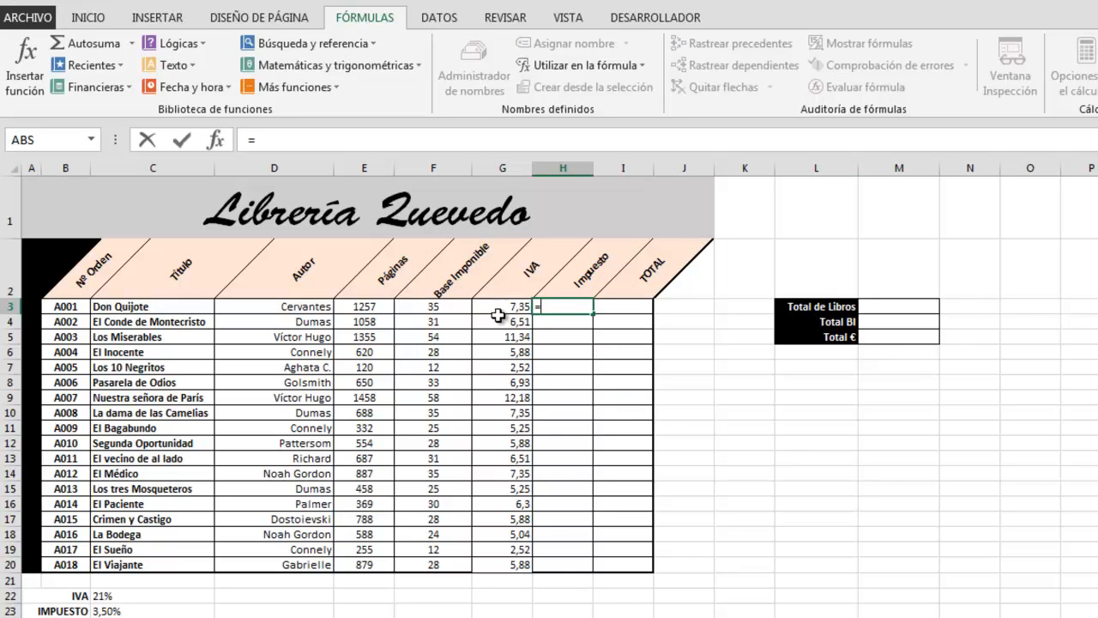
click(435, 307)
text(*IMPU)
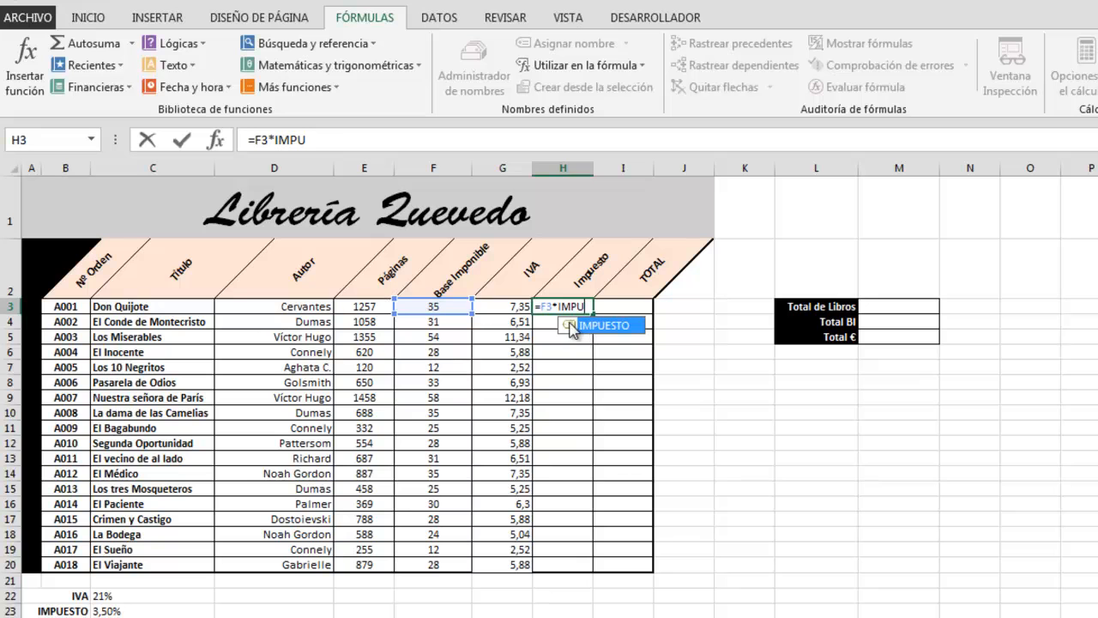
double_click(571, 327)
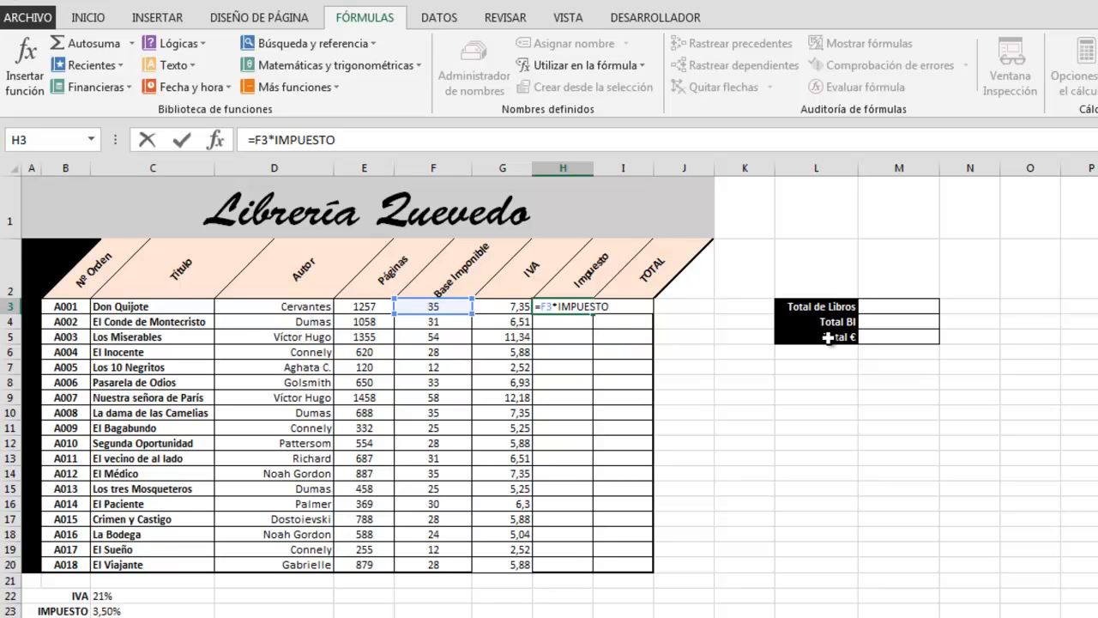
key(Return)
key(Up)
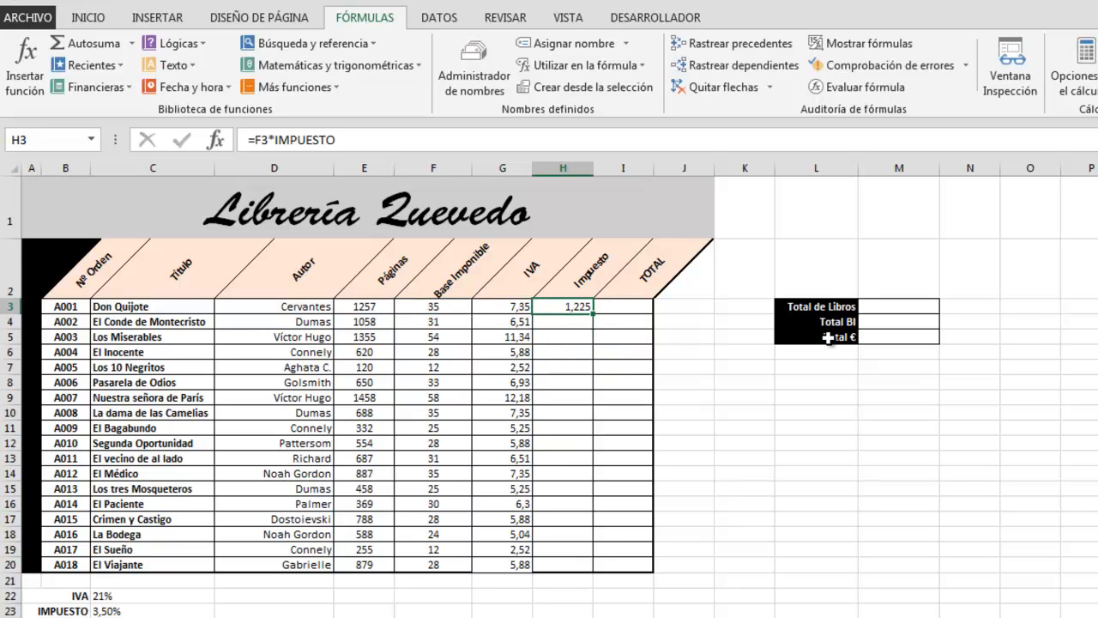
double_click(595, 315)
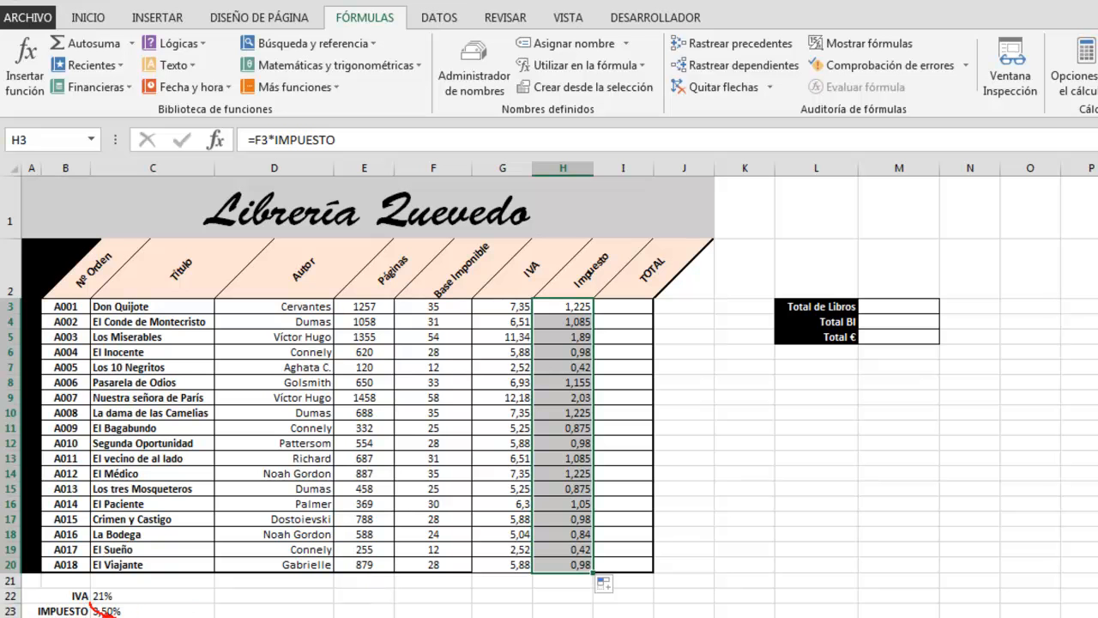
Step: From cell I3, define the name TOTAL with the scope Libro, referring to =Hoja1!$F$3+Hoja1!$G$3+Hoja1!$H$3
key(Right)
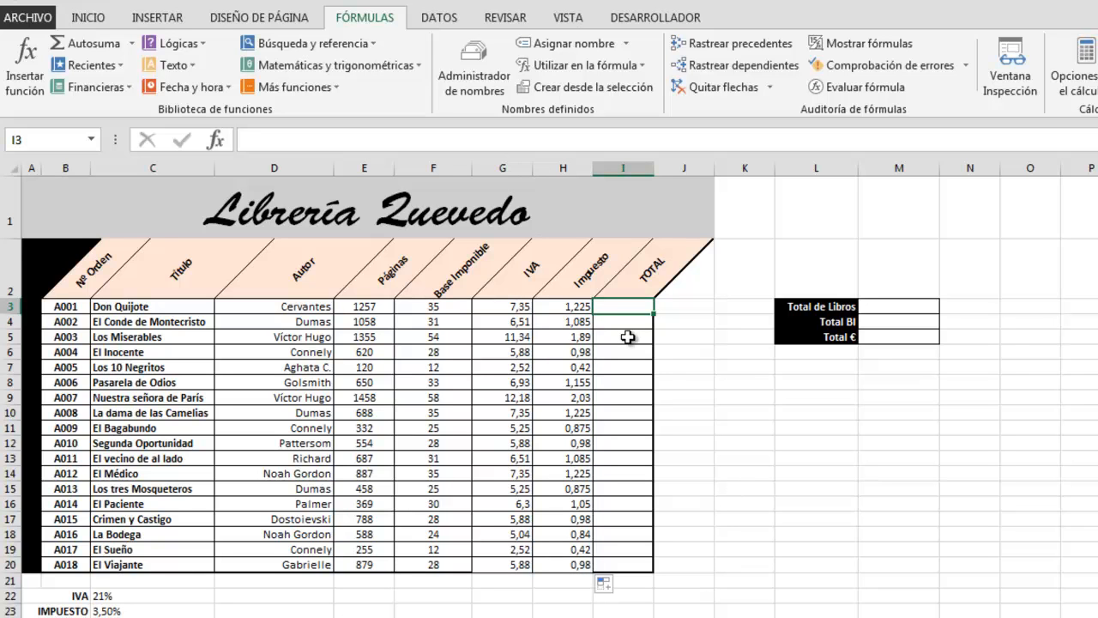
click(568, 43)
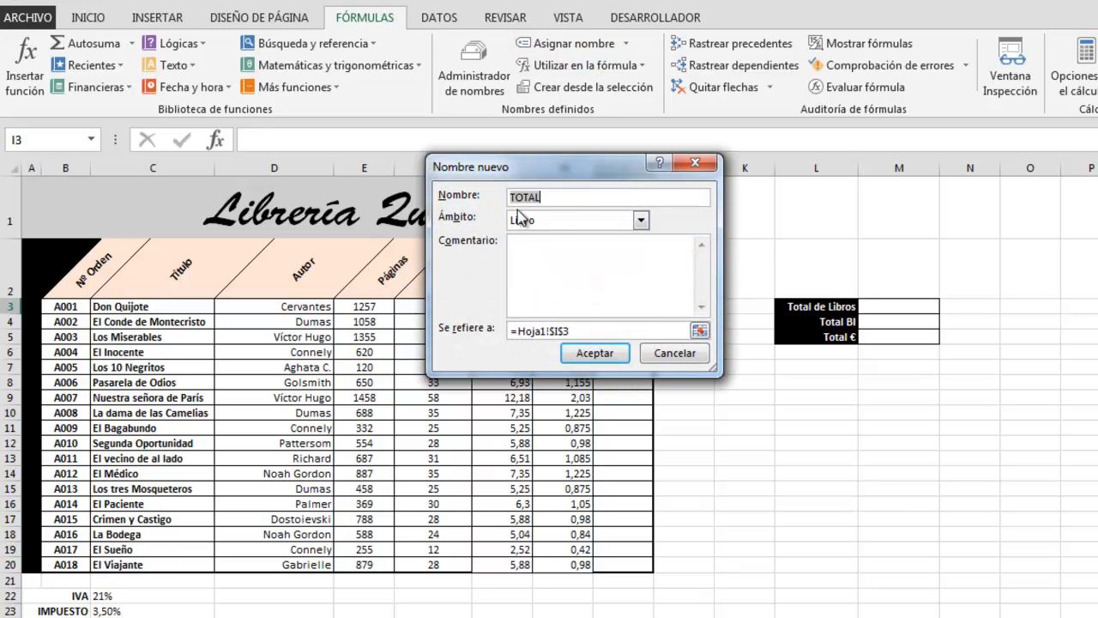
click(580, 330)
drag(609, 174, 893, 175)
key(BackSpace)
key(BackSpace)
key(BackSpace)
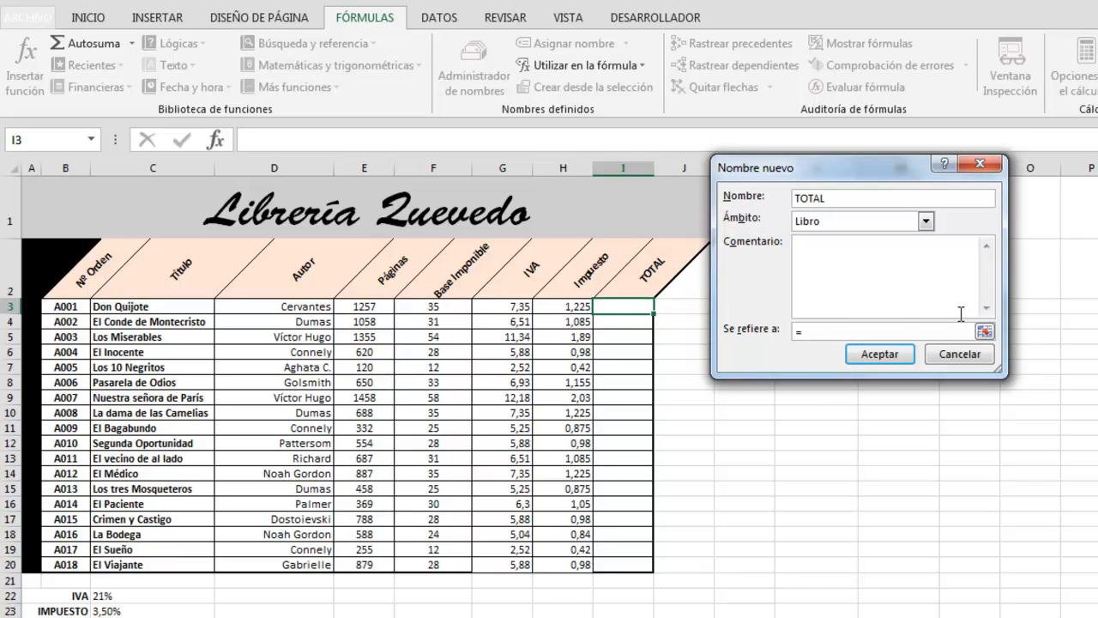
click(437, 310)
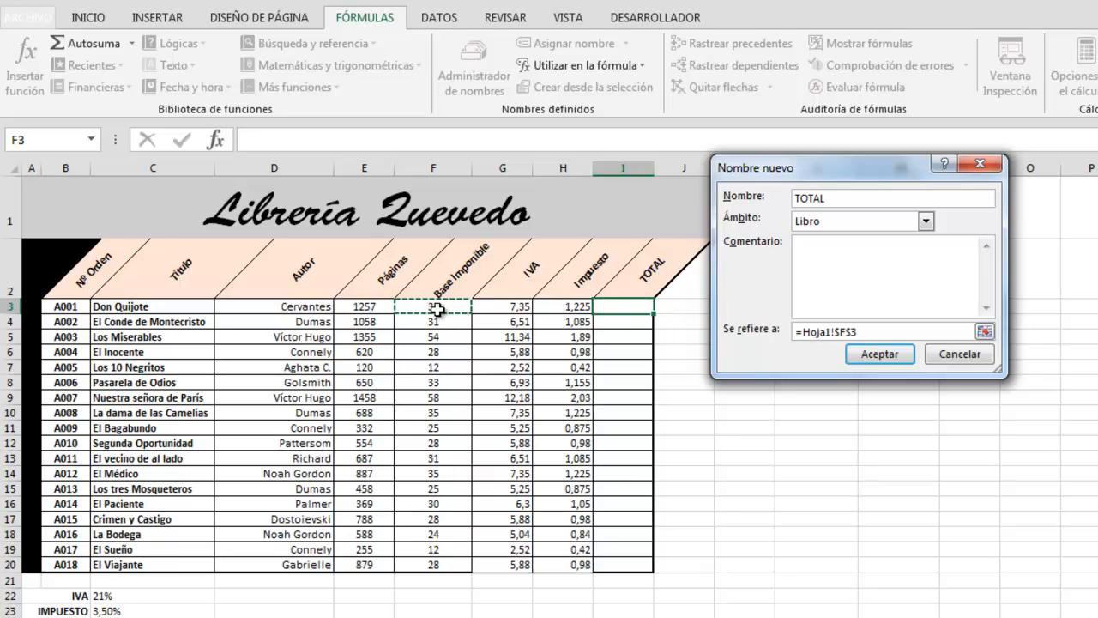
text(+)
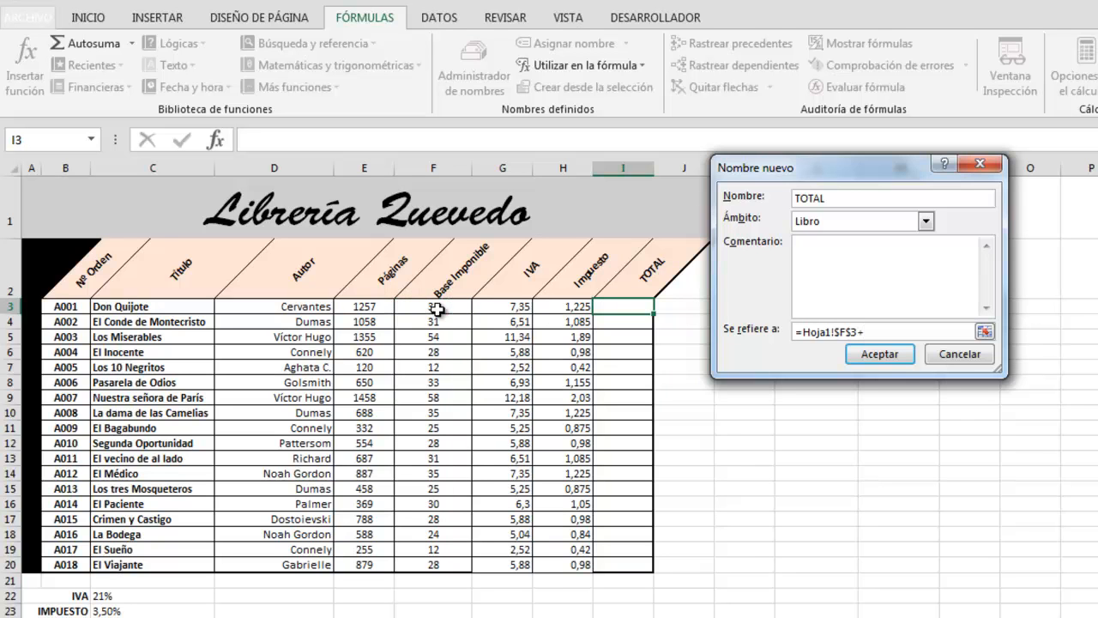
click(510, 305)
text(+)
click(568, 307)
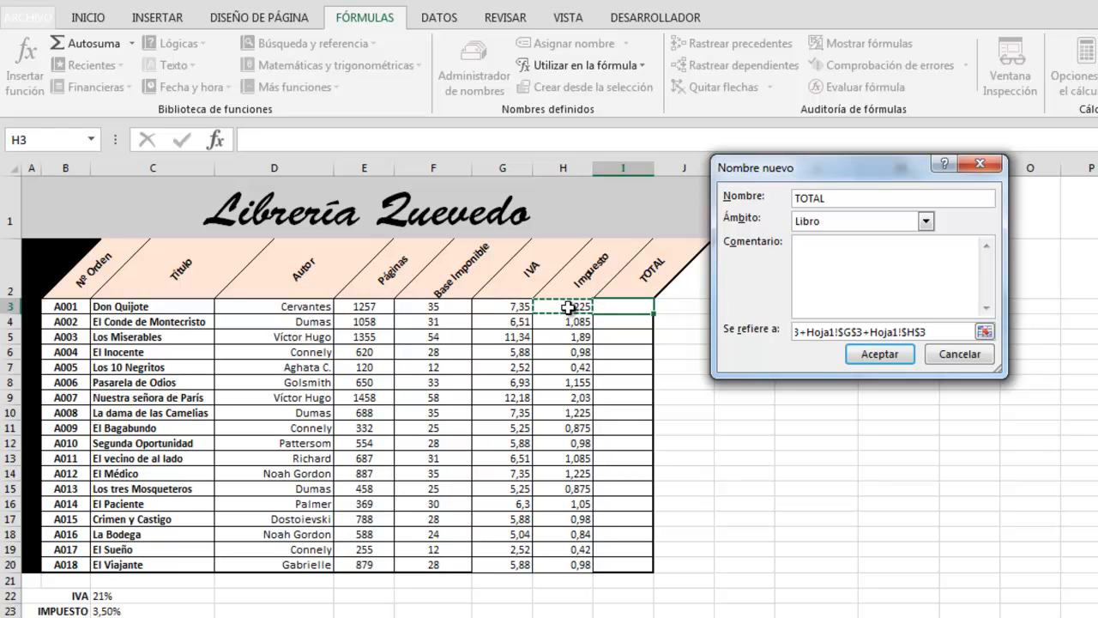
click(881, 361)
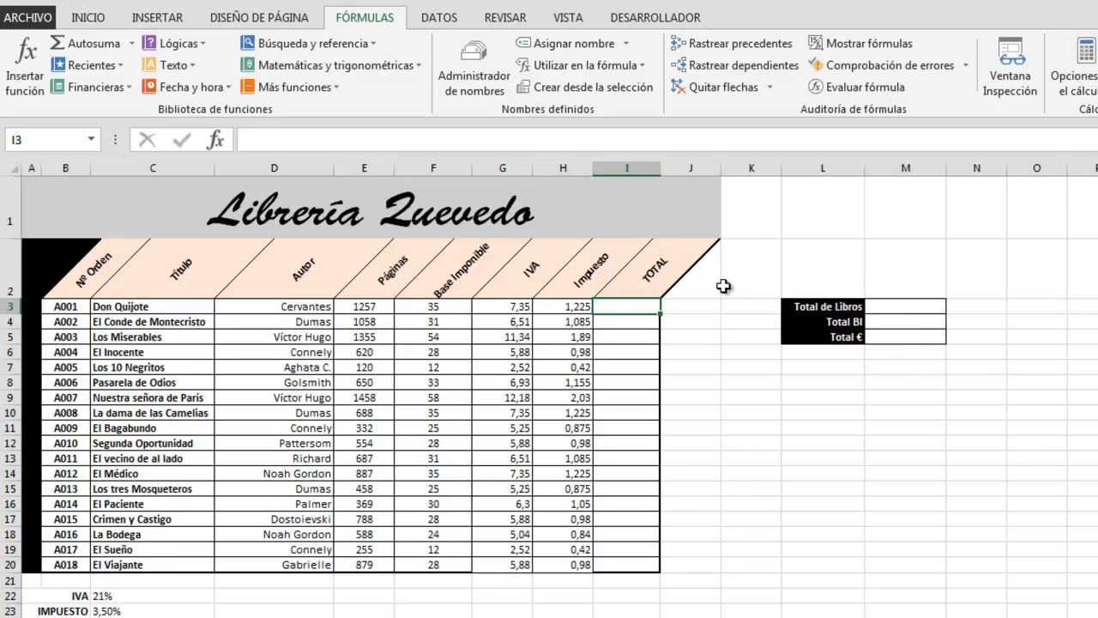
Step: Enter =TOTAL in I3 and fill it down the TOTAL column to row 20
text(=)
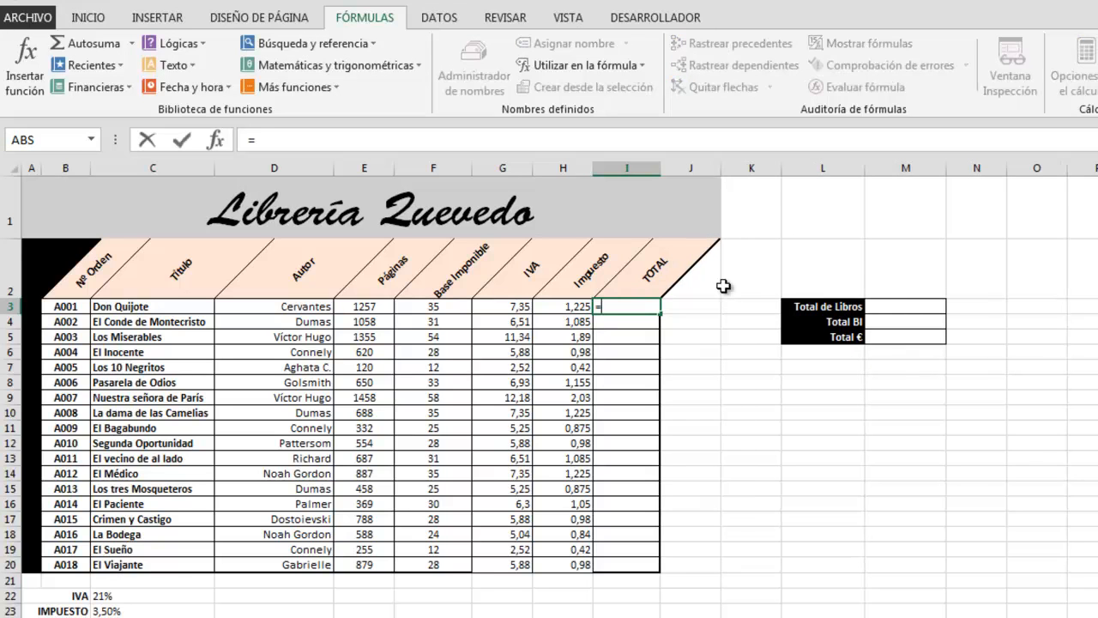
text(TOTAL)
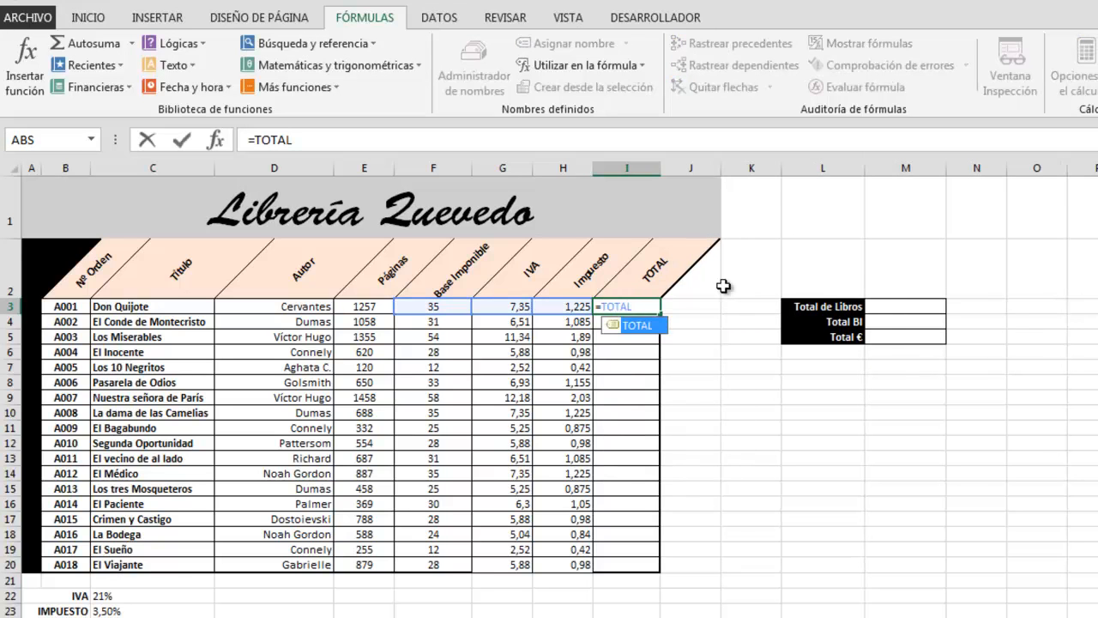
double_click(618, 329)
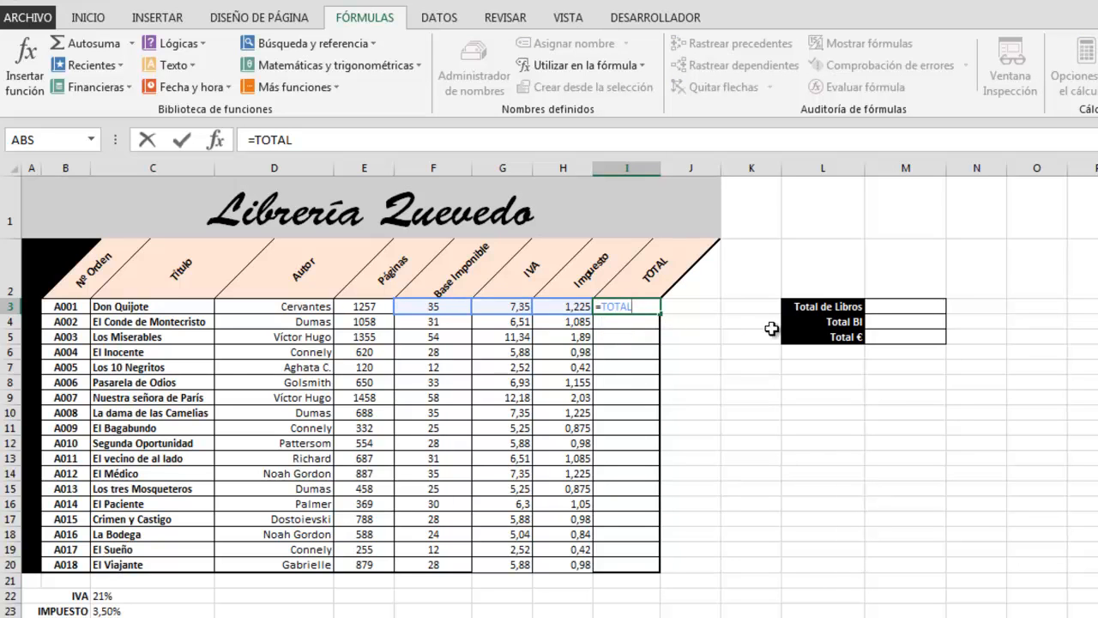
key(Return)
key(Up)
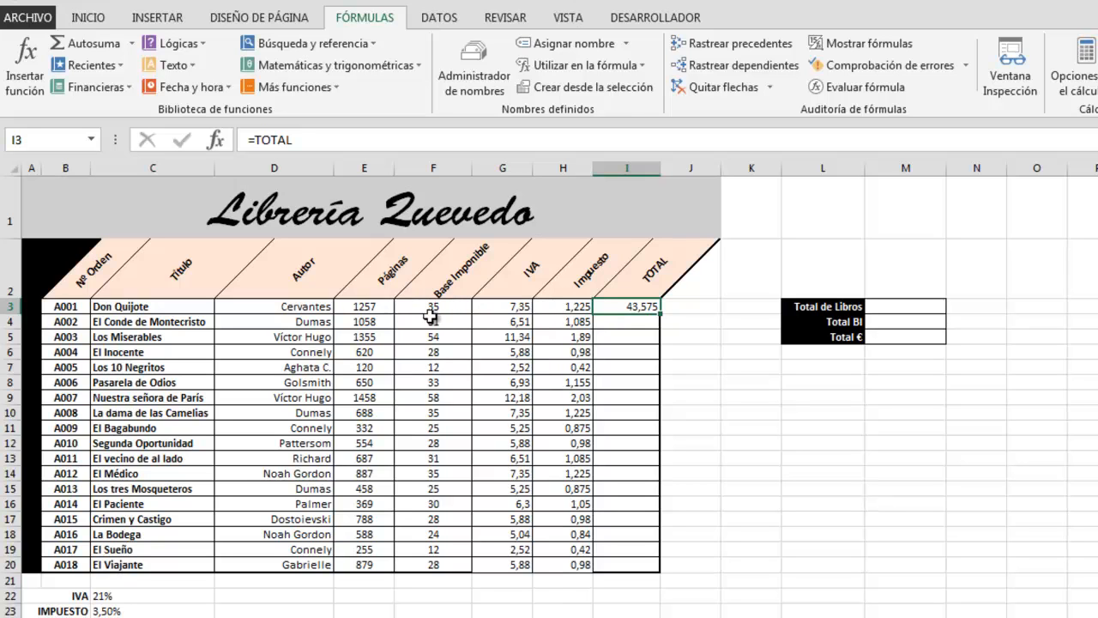
double_click(659, 314)
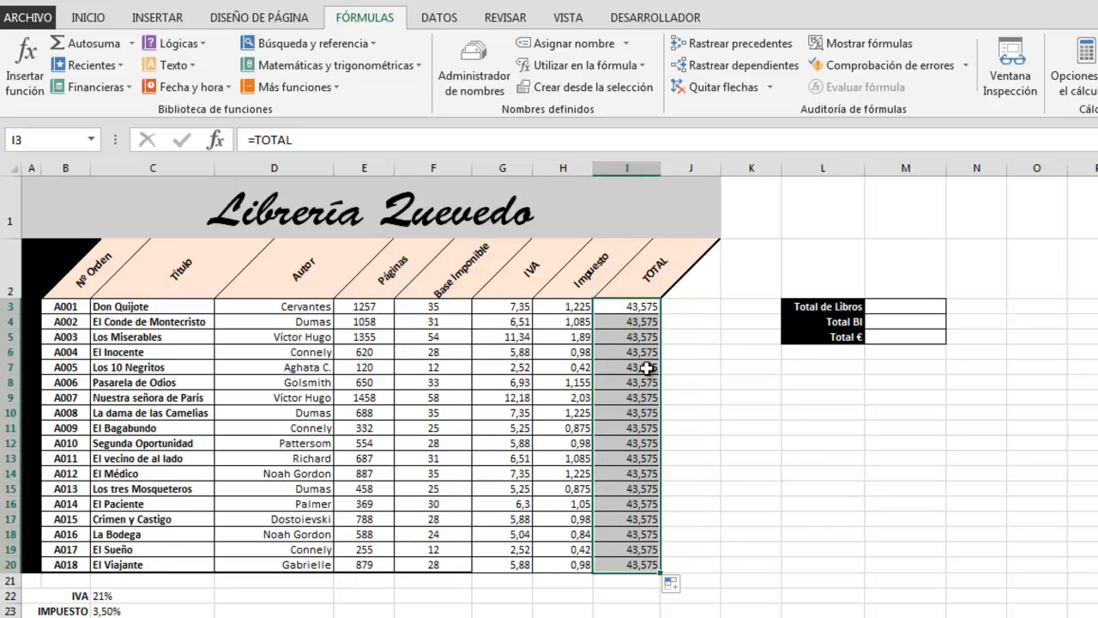
Step: With I3 selected, edit the defined name TOTAL and make its reference to F3 relative
click(640, 307)
click(474, 69)
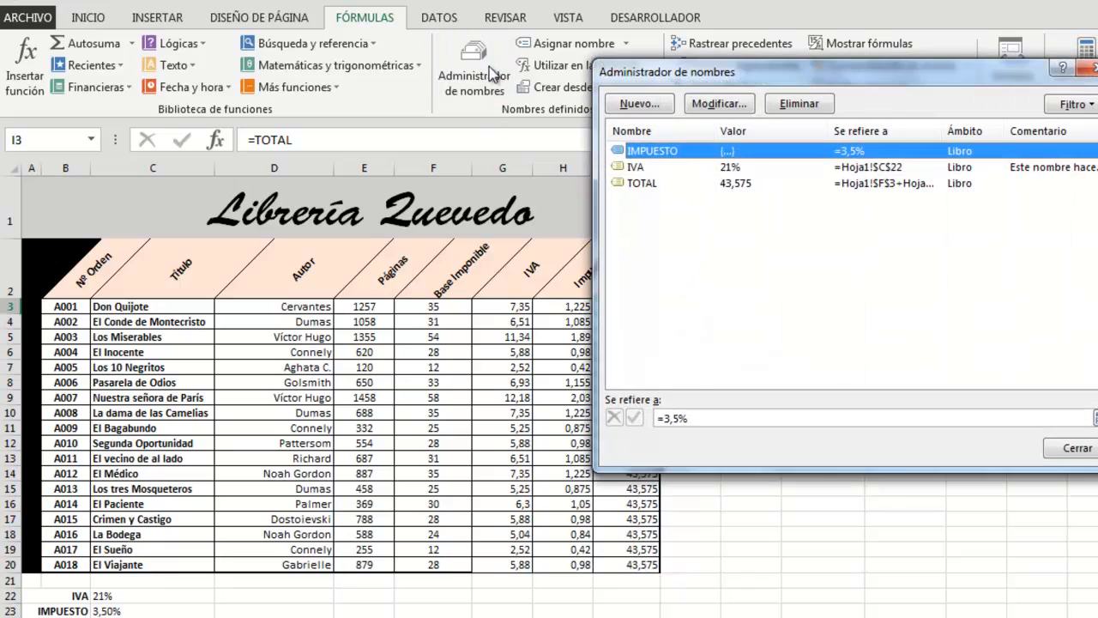
double_click(642, 184)
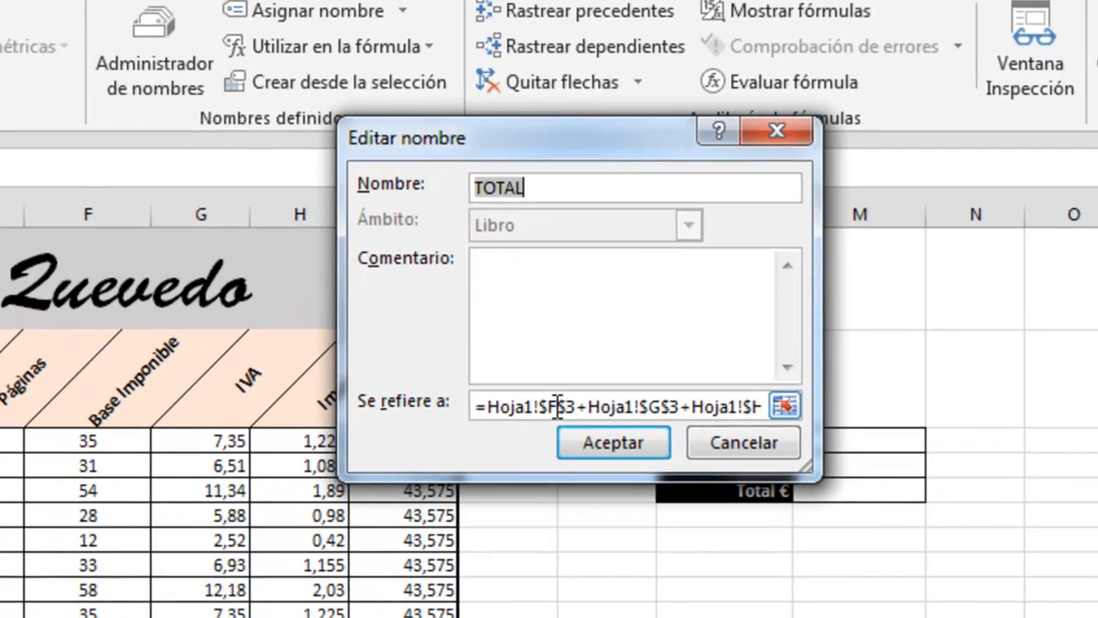
click(558, 407)
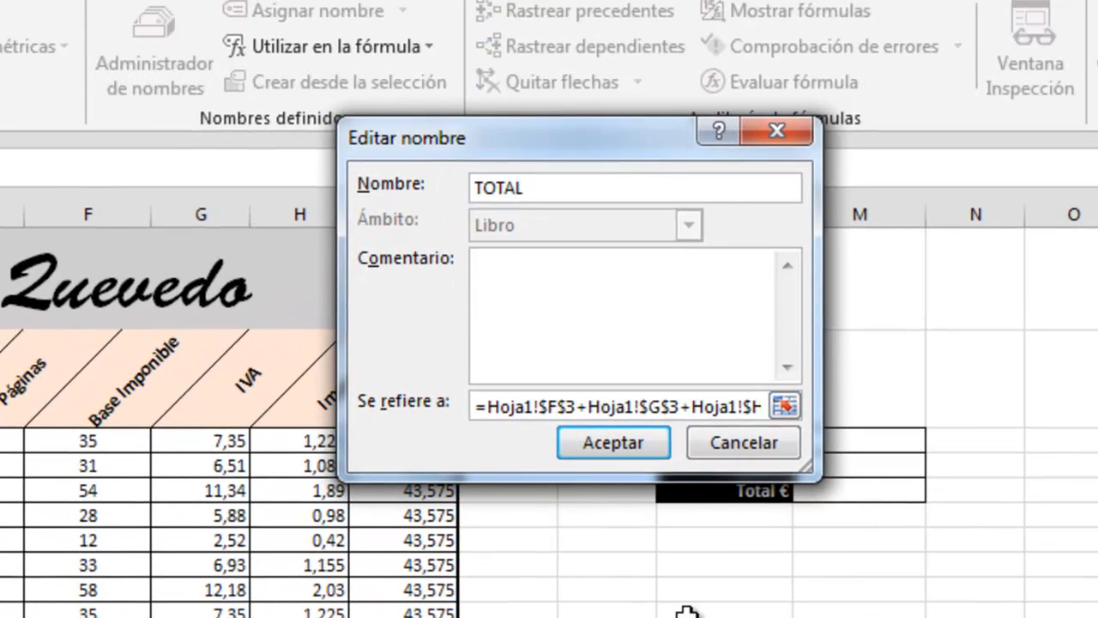
key(F4)
key(F4)
key(F4)
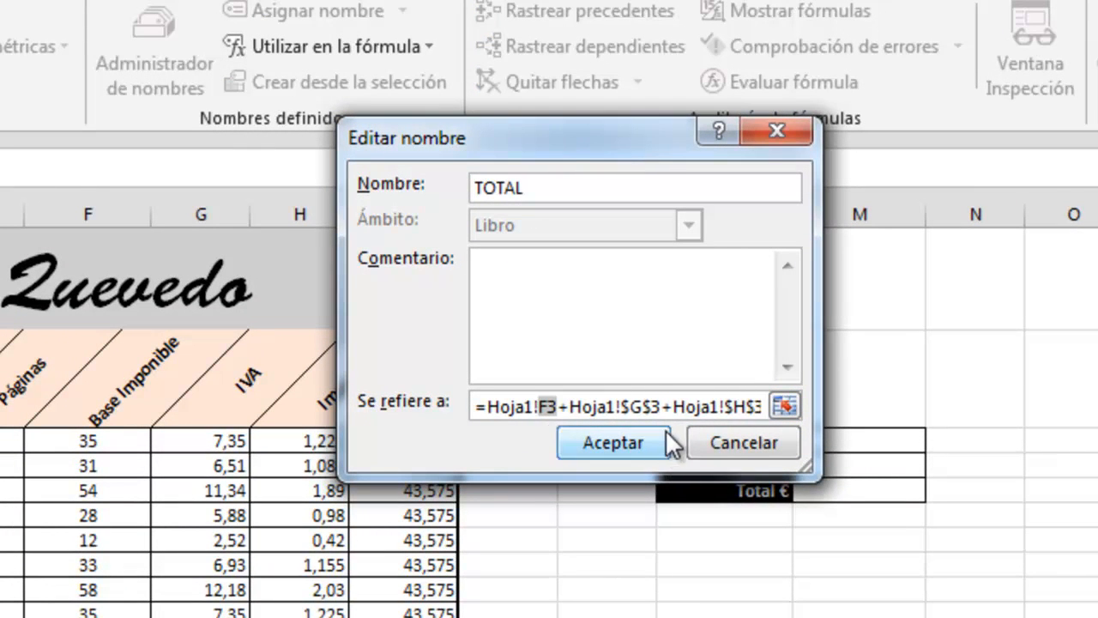
Step: Make the G3 and H3 references in TOTAL relative as well, save the name and return to the sheet
click(642, 403)
key(F4)
key(F4)
key(F4)
click(719, 407)
key(F4)
key(F4)
key(F4)
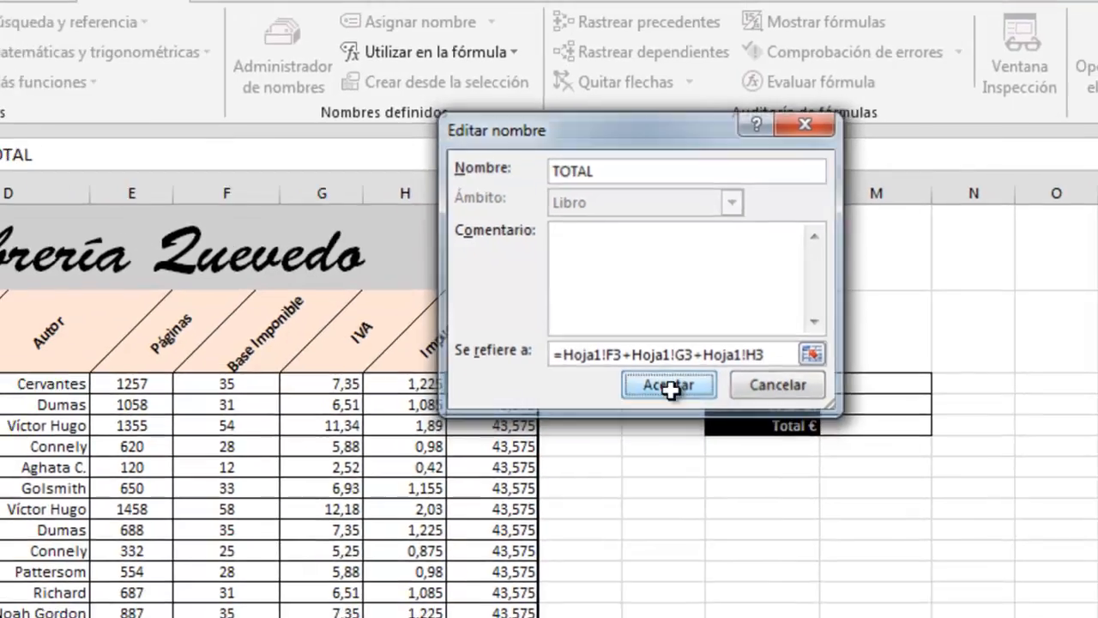
click(669, 386)
click(941, 398)
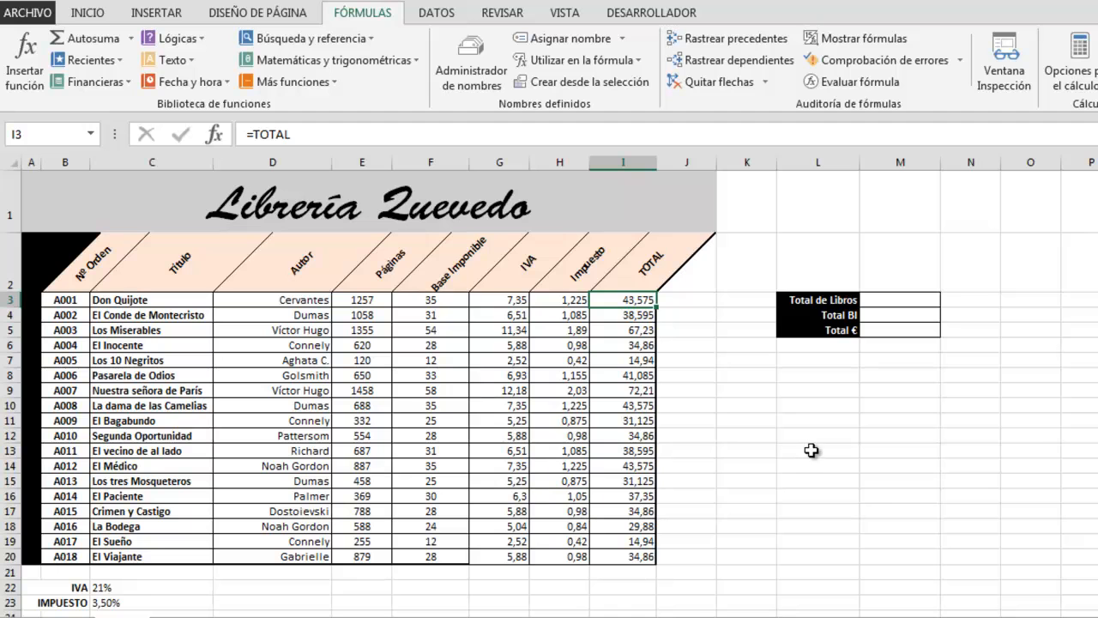
Step: Name the Base Imponible range F3:F20 baseimponible
drag(438, 302, 453, 558)
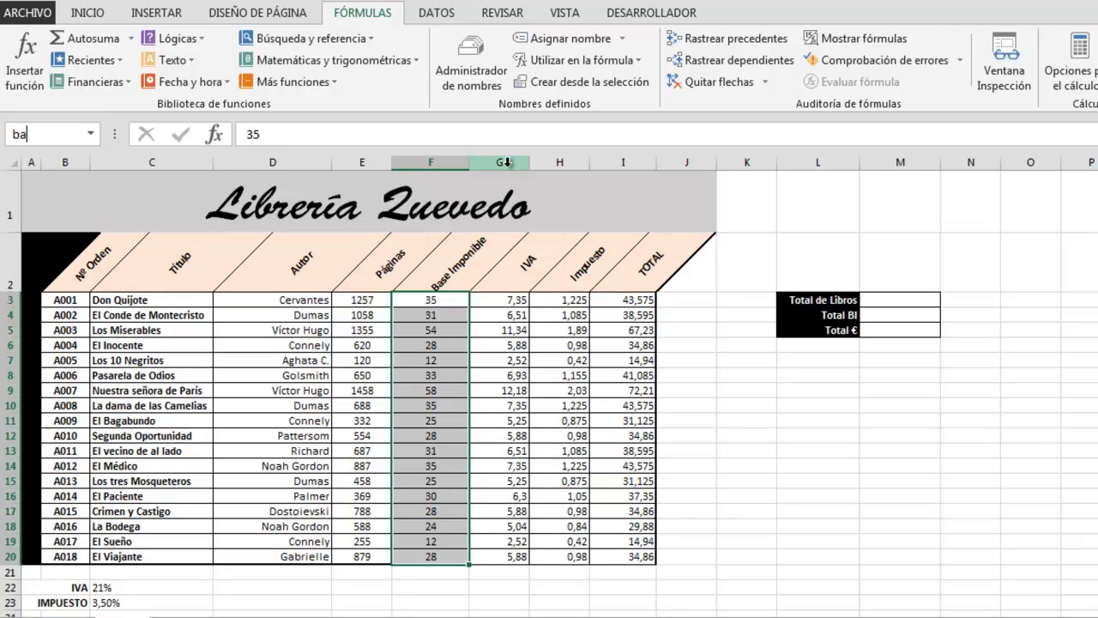
text(baseimponible)
key(Return)
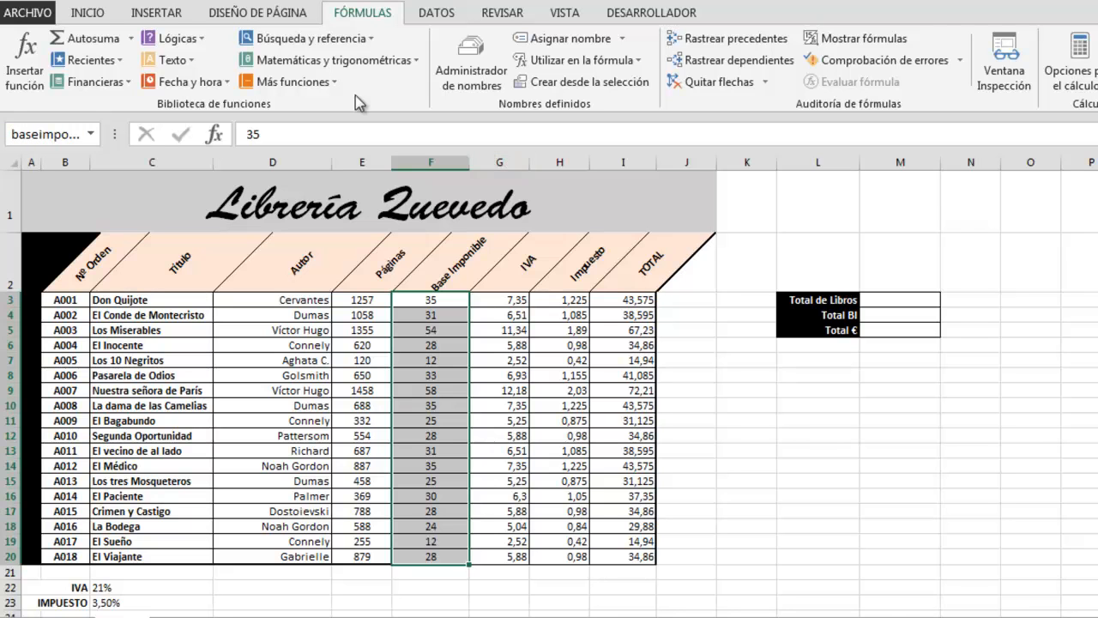
Step: From an empty cell, jump to the named range baseimponible to check which cells it covers
click(863, 525)
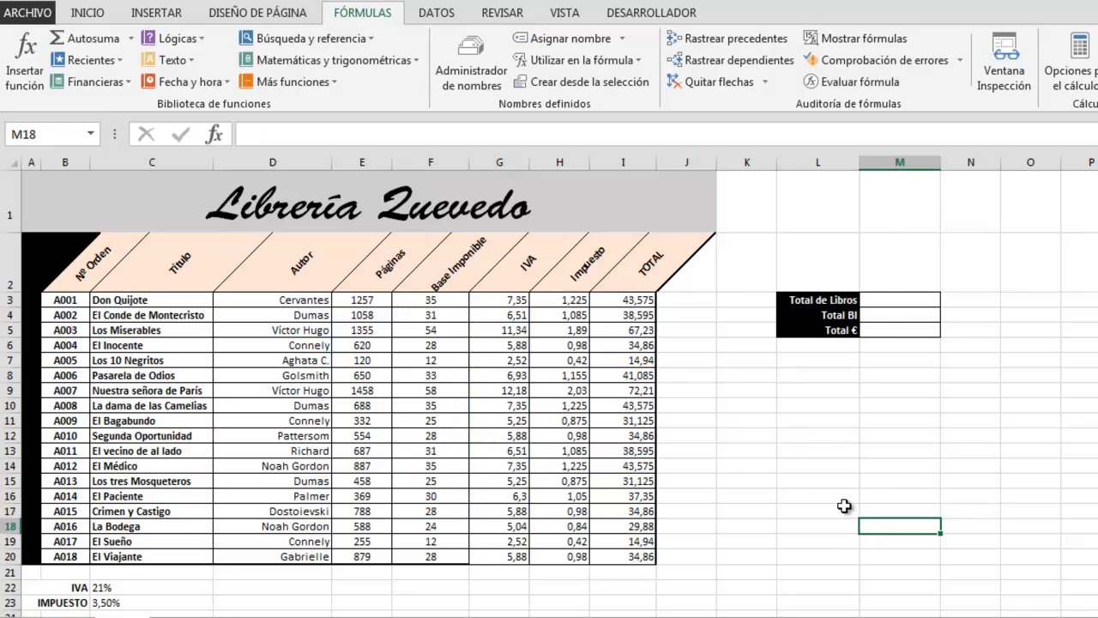
click(90, 134)
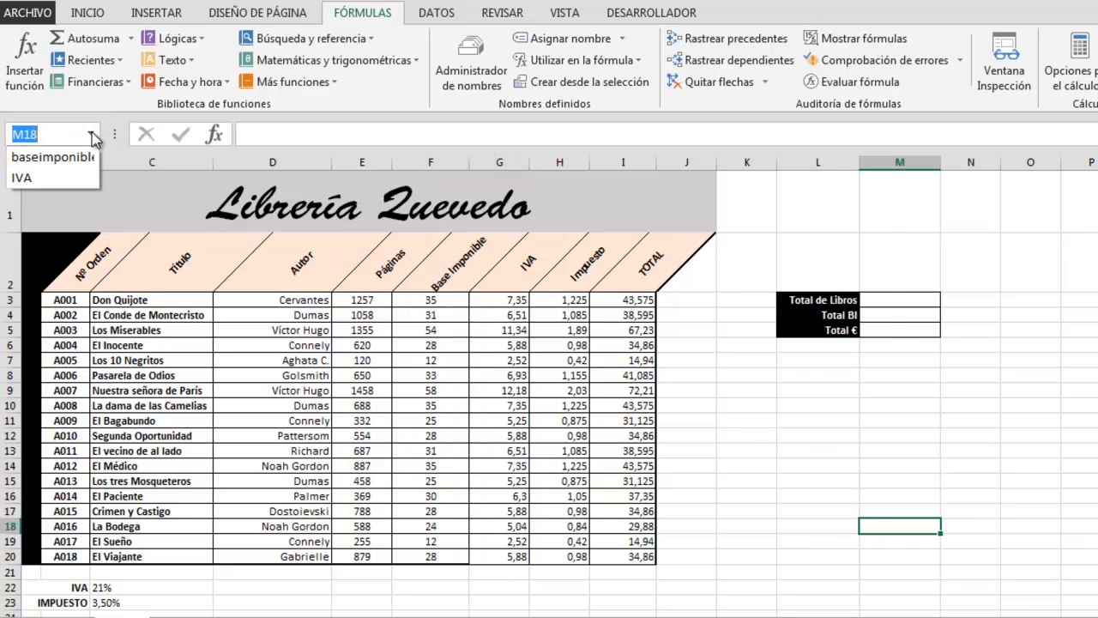
click(52, 157)
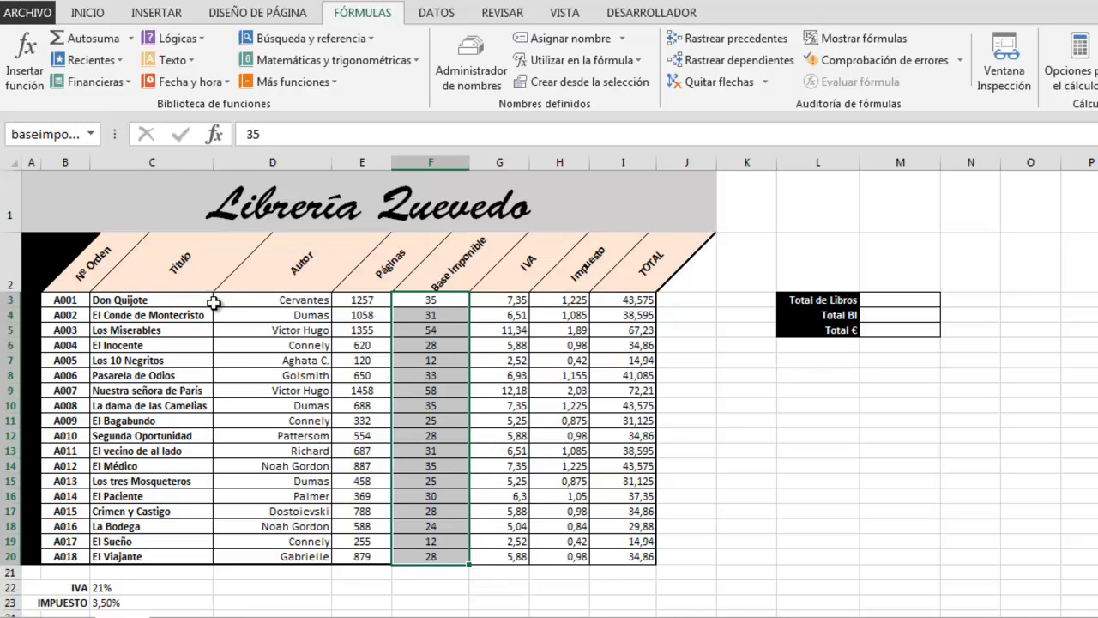
Step: Name the book titles range C3:C20 libros and jump to it from an empty cell to check its coverage
drag(168, 302, 147, 559)
click(65, 134)
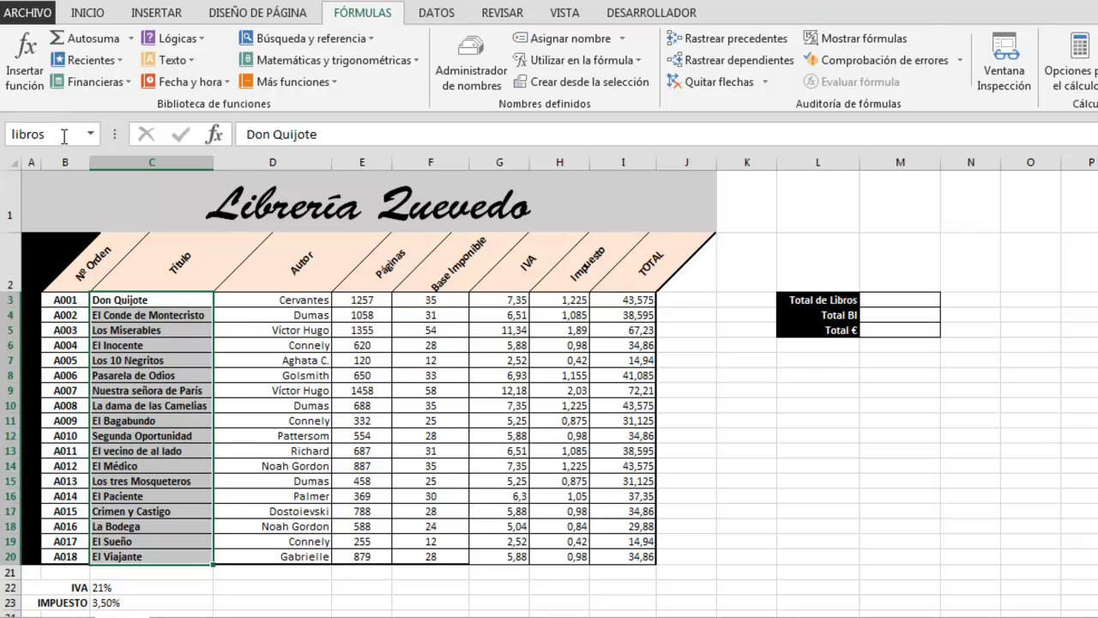
click(1021, 438)
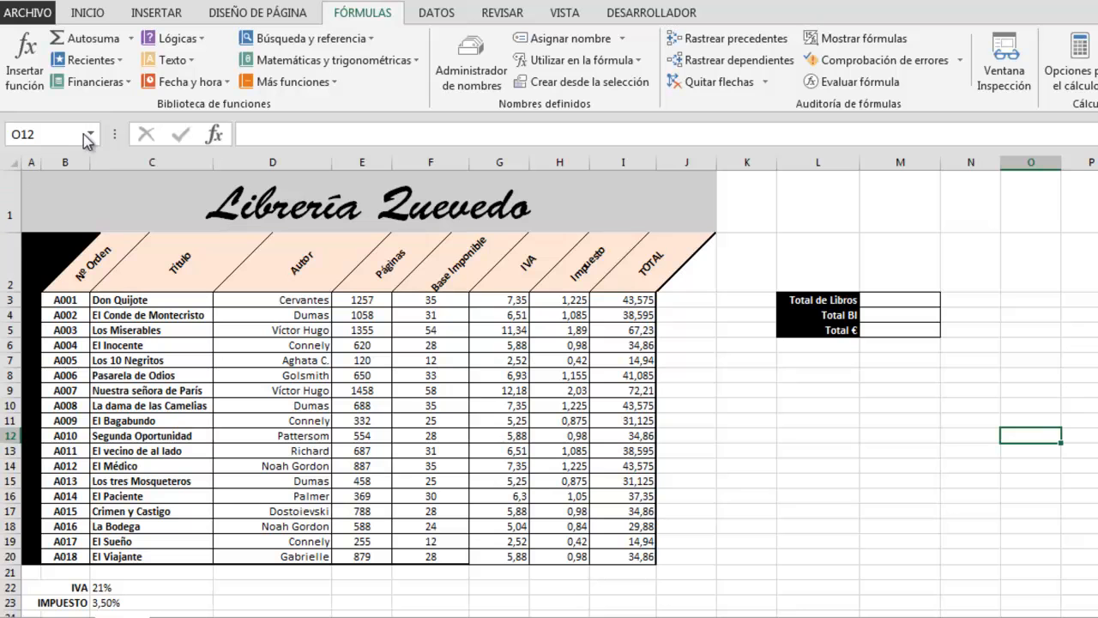
click(88, 135)
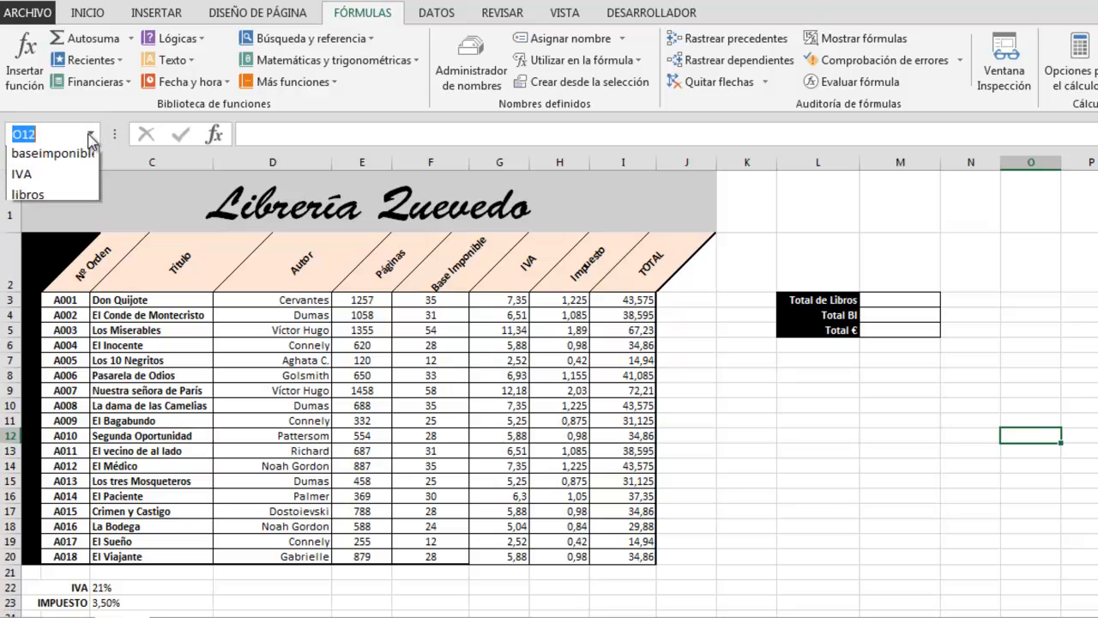
click(60, 202)
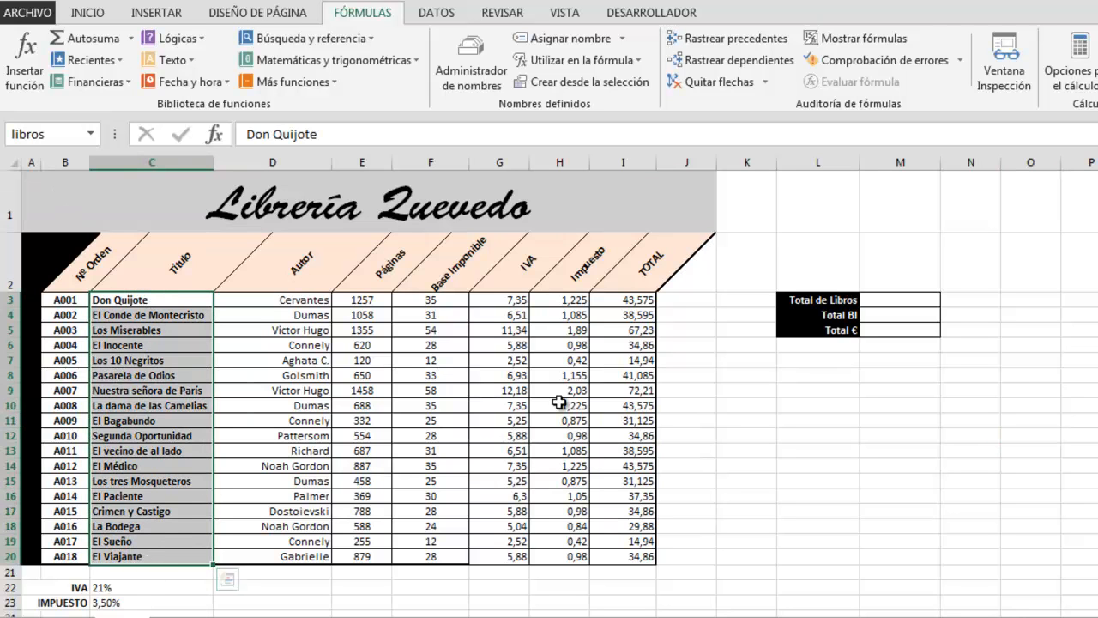
Step: Name the TOTAL column range I3:I20 totalprecio and jump to it from an empty cell to check its coverage
drag(636, 300, 634, 558)
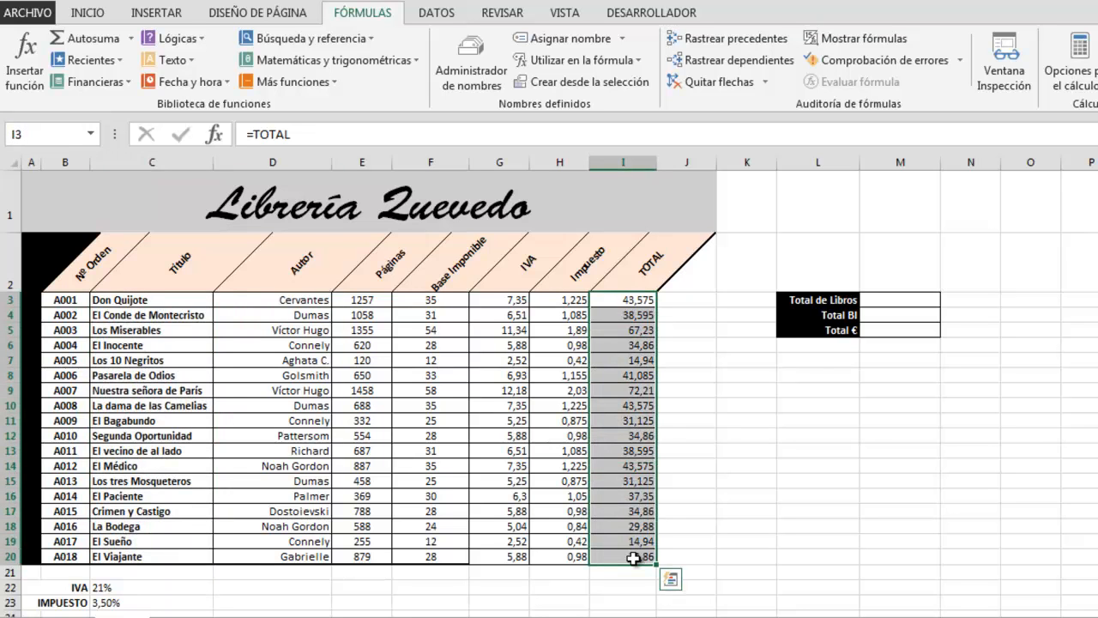
click(51, 136)
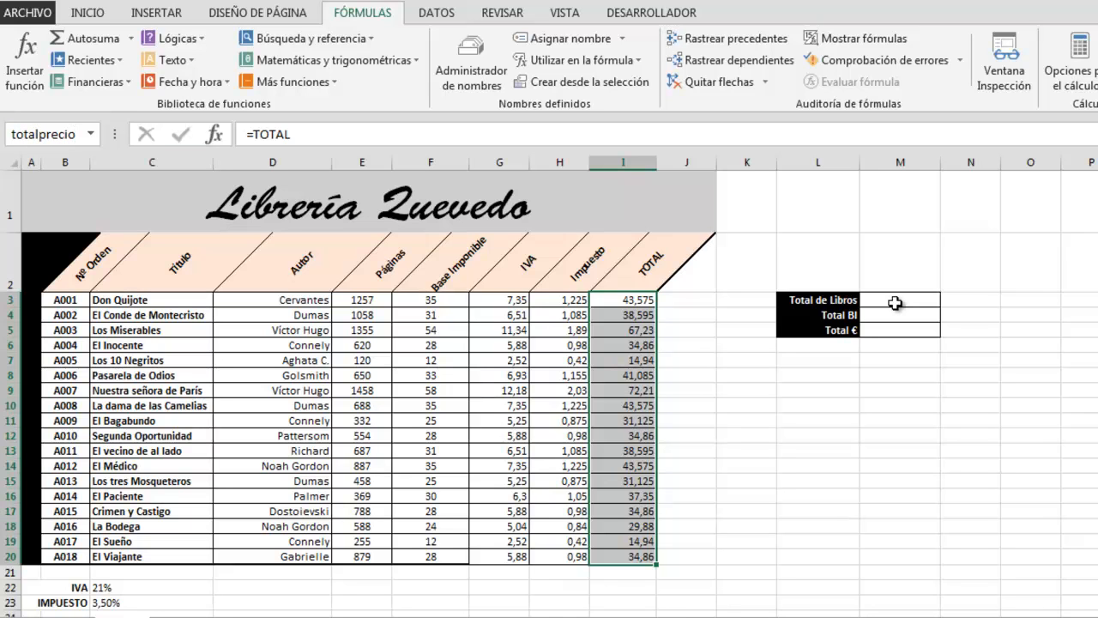
click(621, 304)
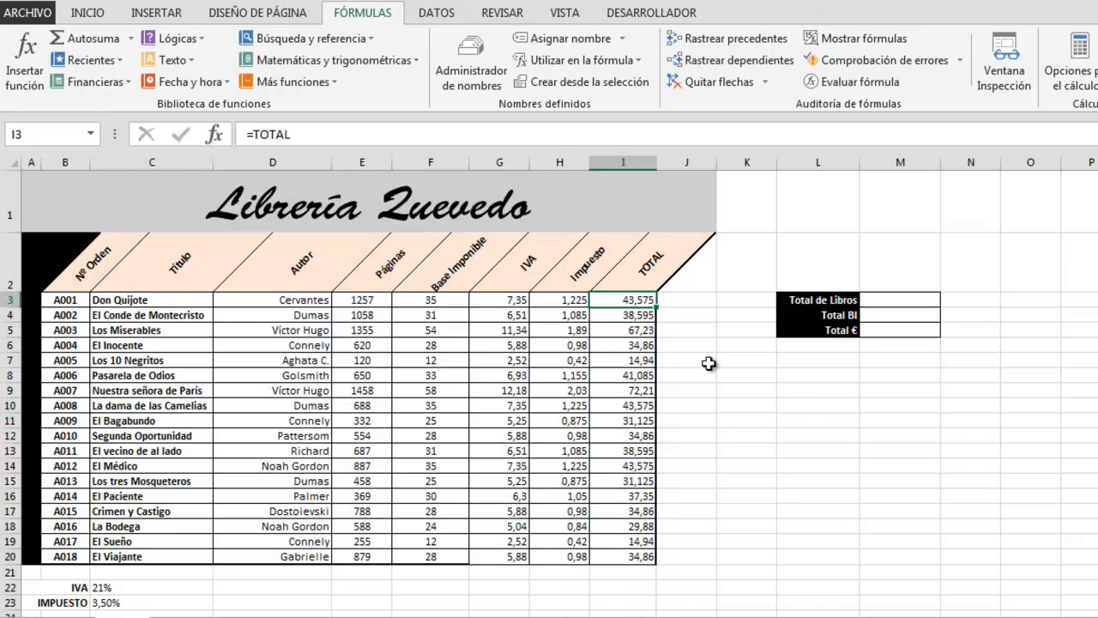
click(818, 420)
click(91, 134)
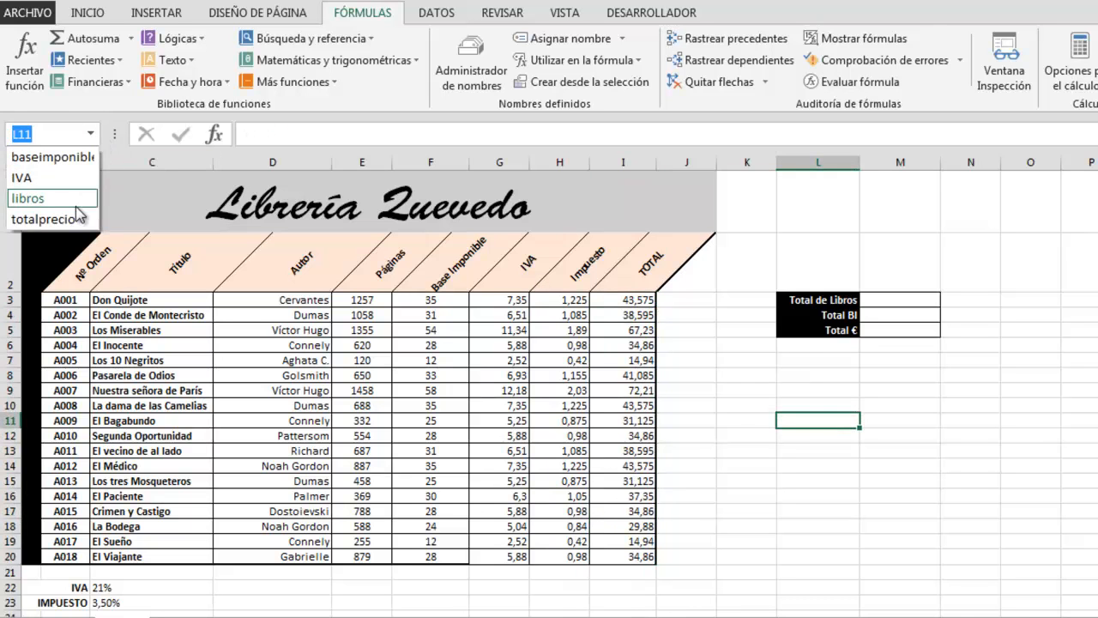
click(70, 218)
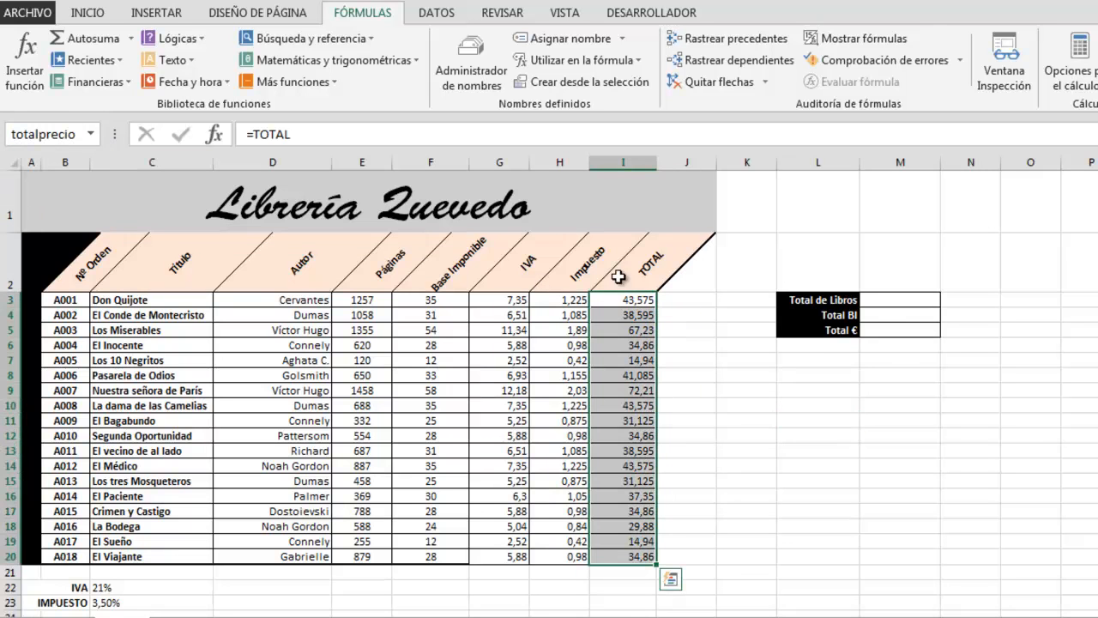
Step: Count the books in the Total de Libros cell M3 with the formula =CONTARA(libros)
click(900, 299)
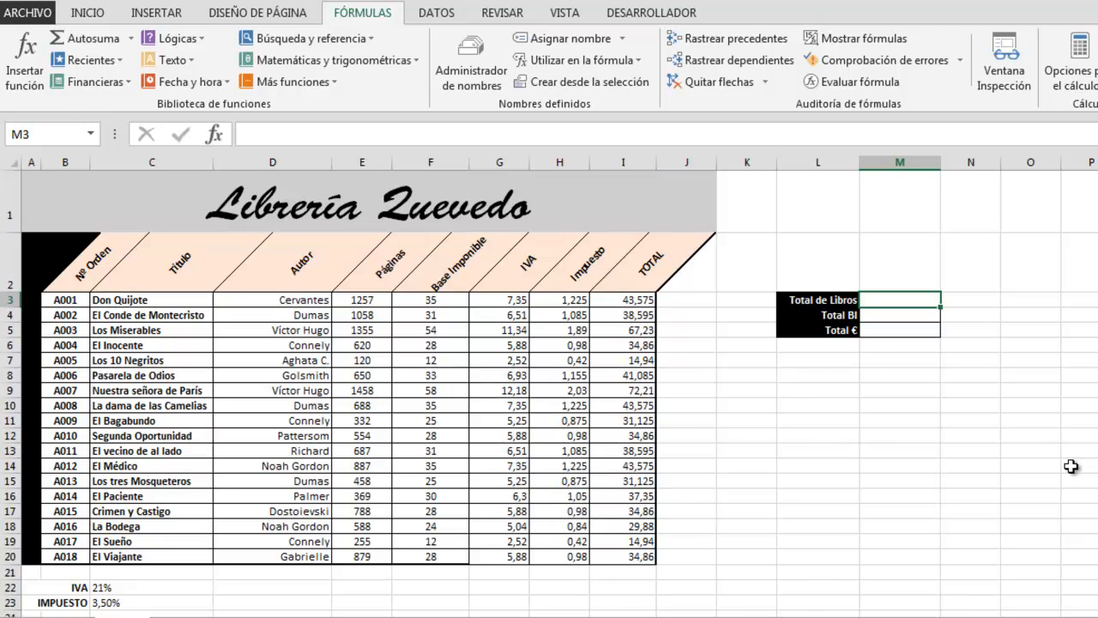
text(=)
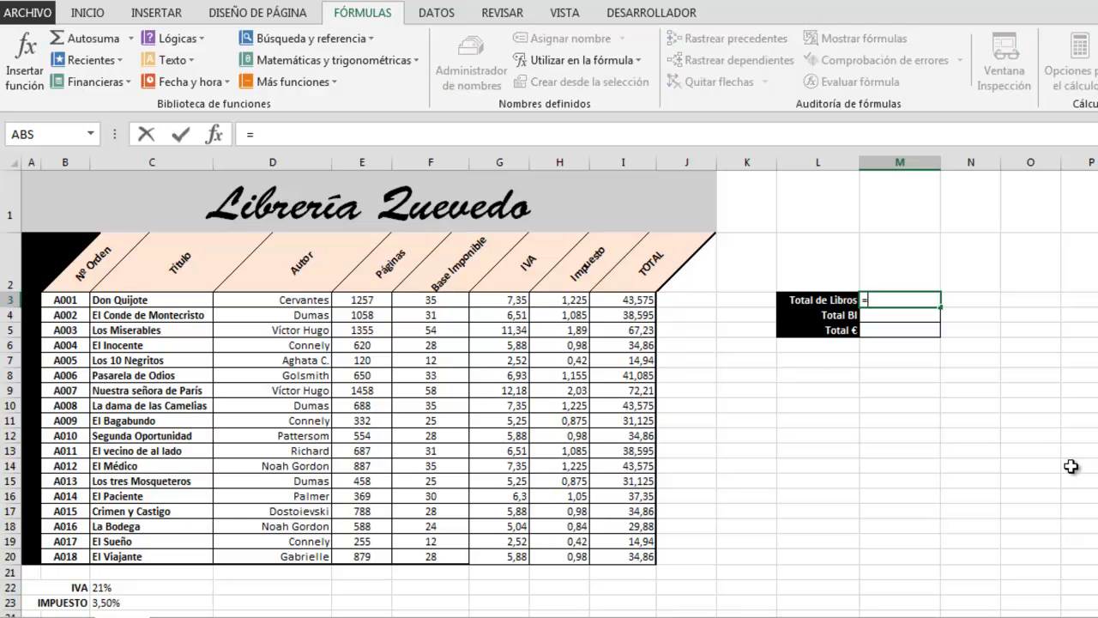
text(contar)
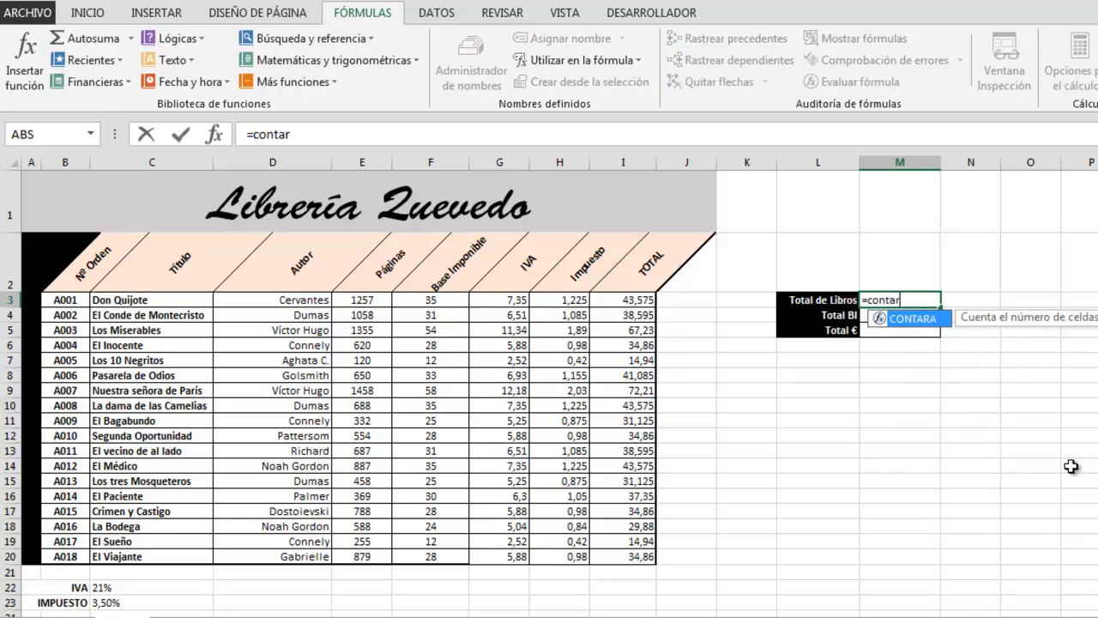
text(a()
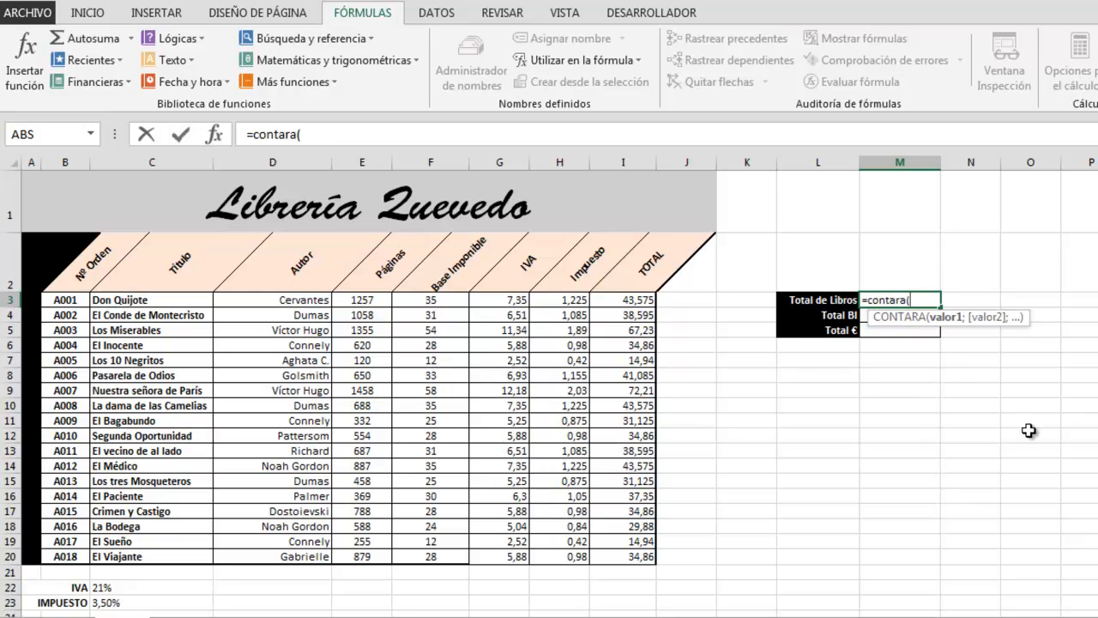
text(libr)
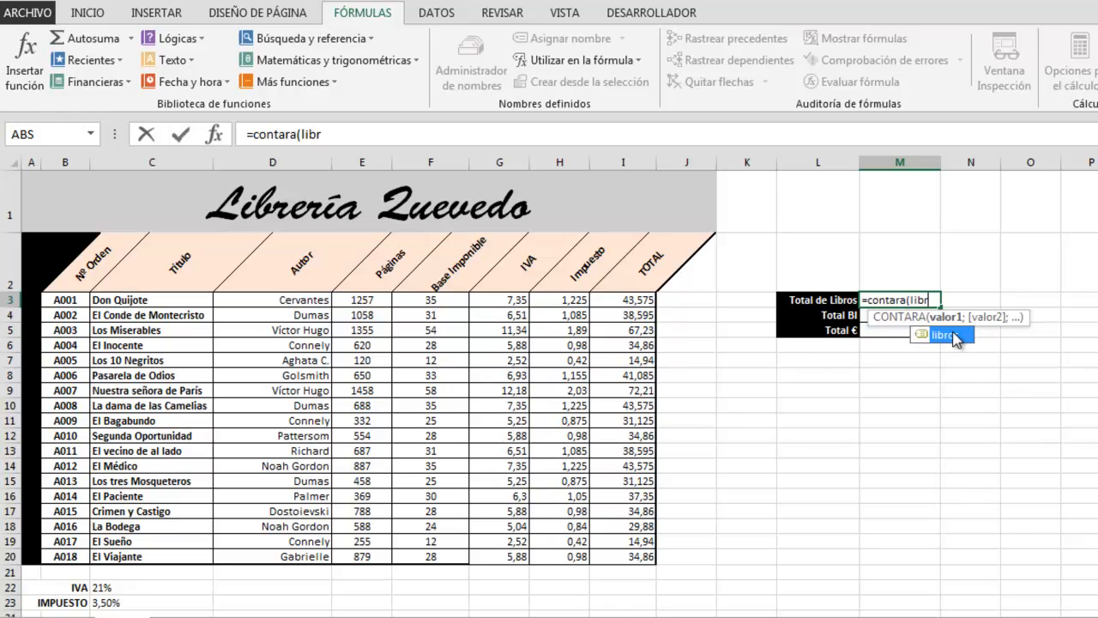
double_click(939, 335)
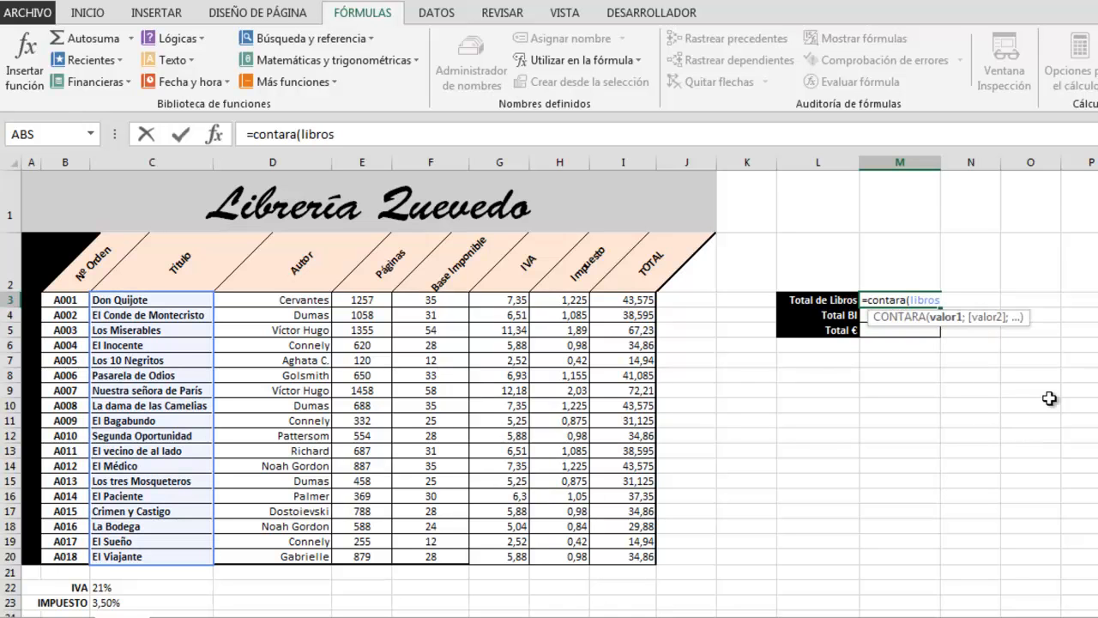
text())
key(Return)
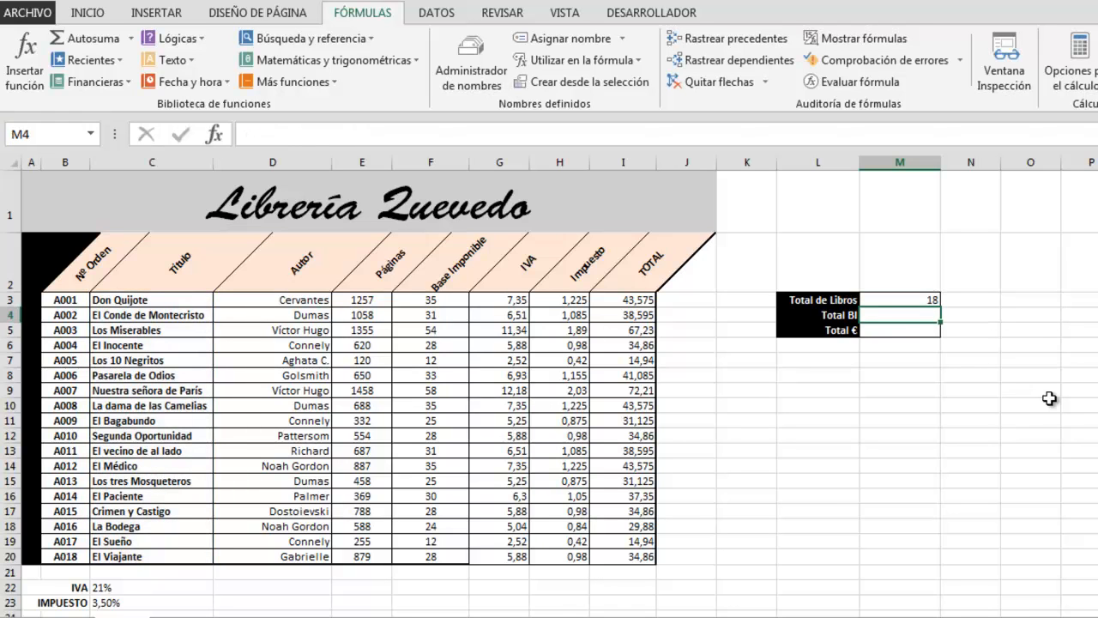
Step: Return to M3 to review how its formula uses the defined name
key(Up)
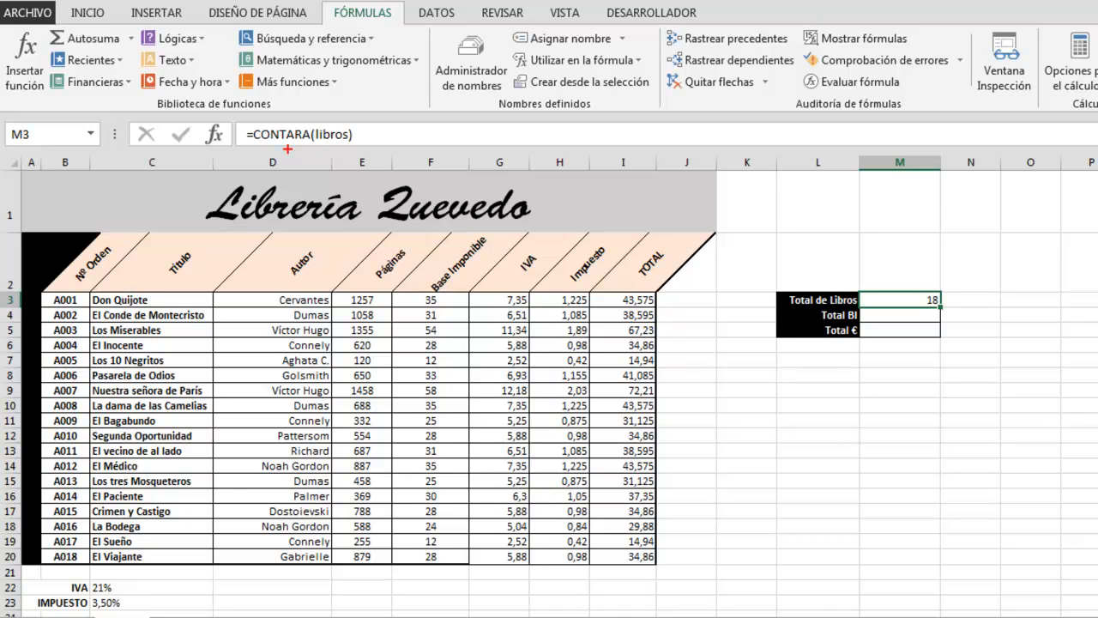
drag(331, 120, 331, 67)
mouse_move(238, 114)
mouse_down()
mouse_move(288, 149)
mouse_move(377, 152)
mouse_move(403, 105)
mouse_up()
key(Escape)
Step: Sum the taxable amounts in the Total BI cell M4 with the formula =SUMA(baseimponible)
click(892, 320)
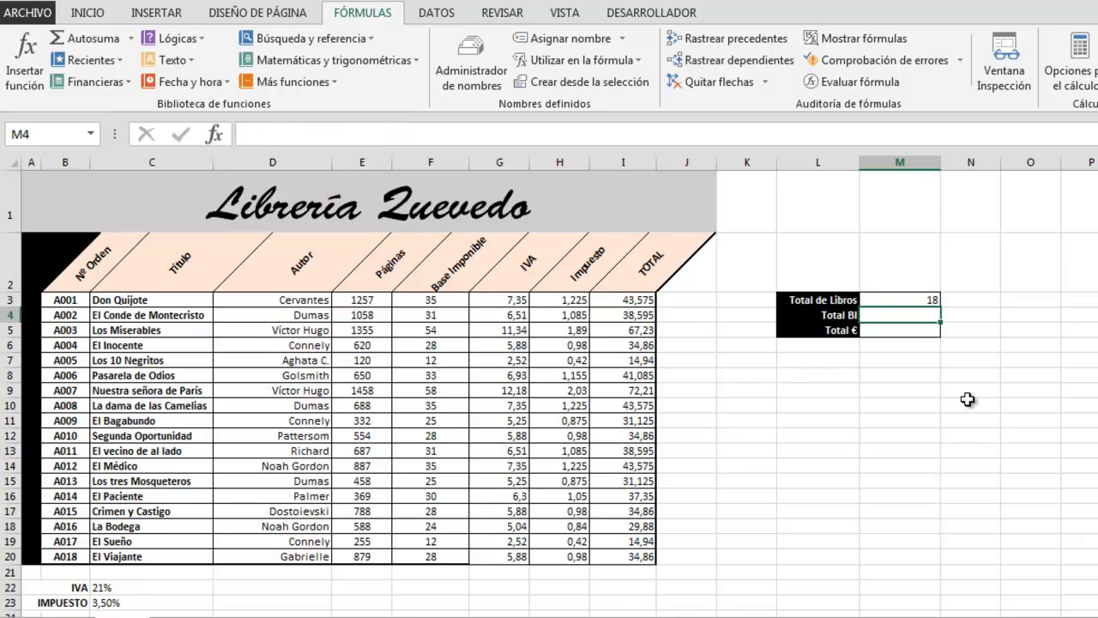
text(=)
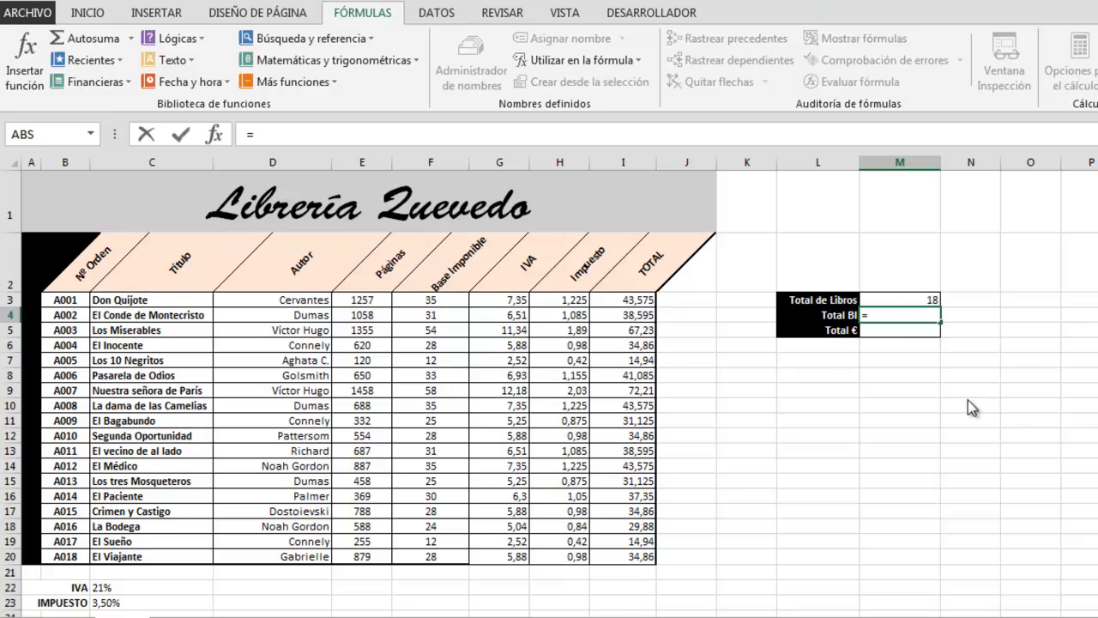
text(suma()
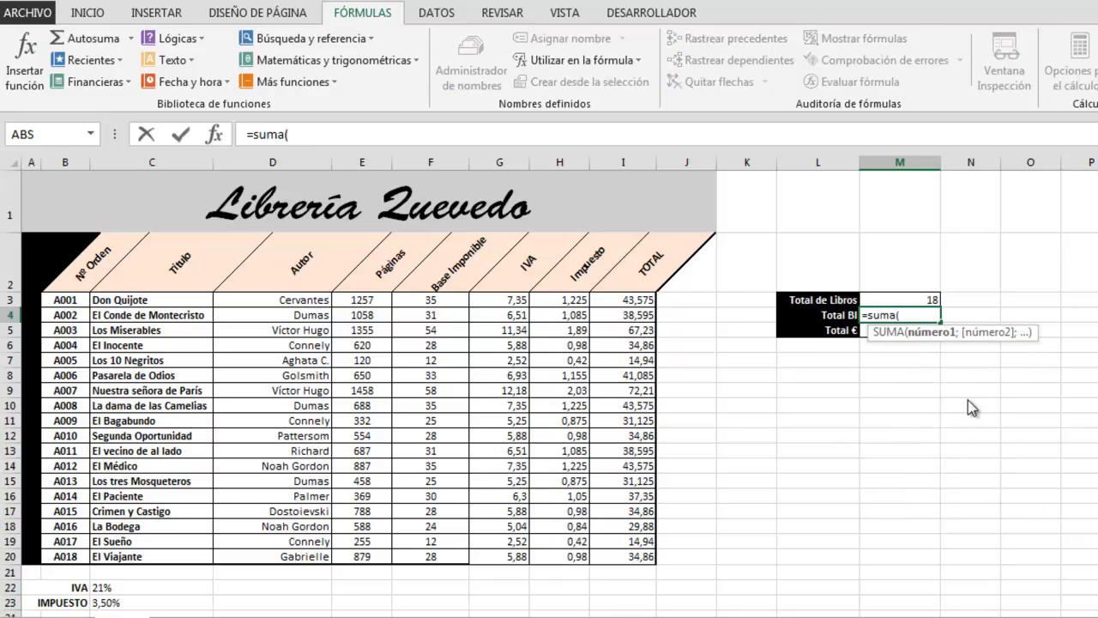
text(ba)
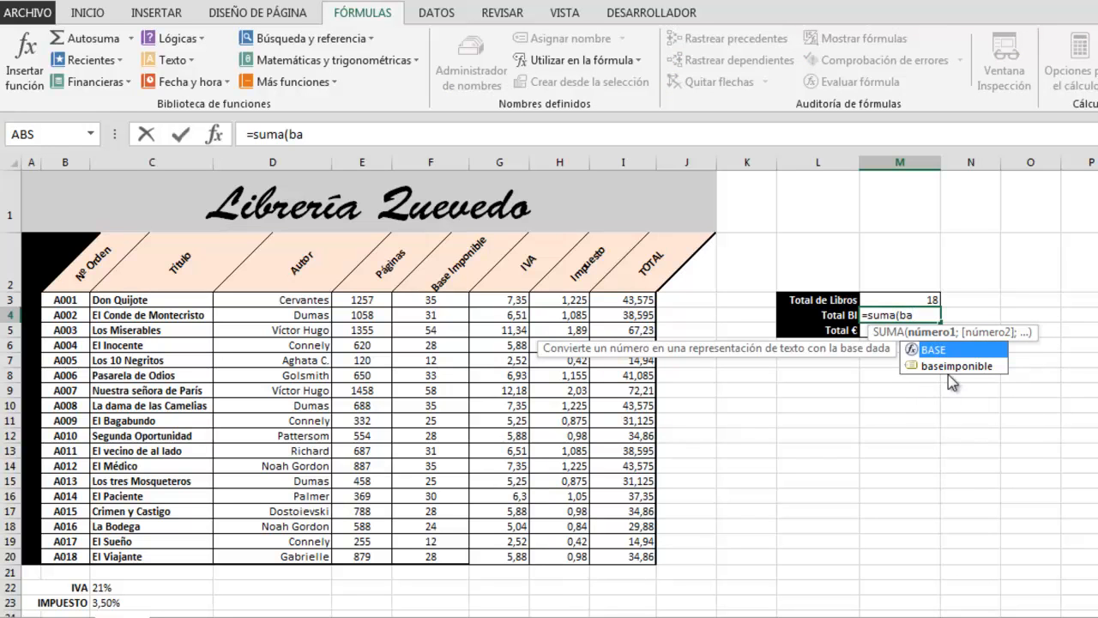
double_click(957, 366)
text())
key(Return)
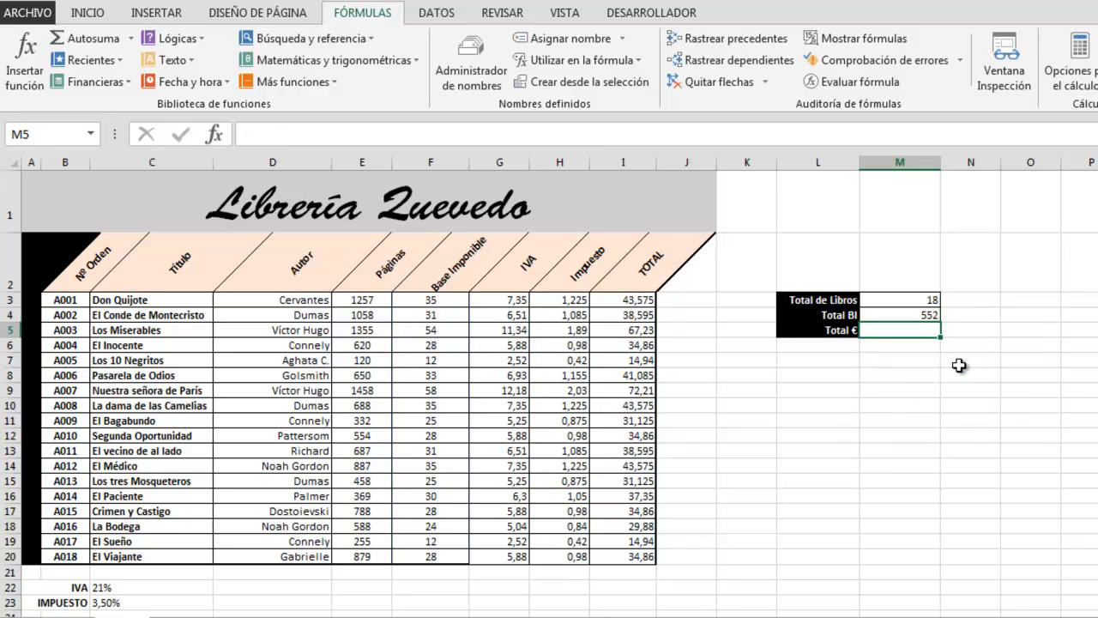
Step: Enter =SUMA(TOTAL) in the Total € cell M5, picking TOTAL from the defined names
text(=)
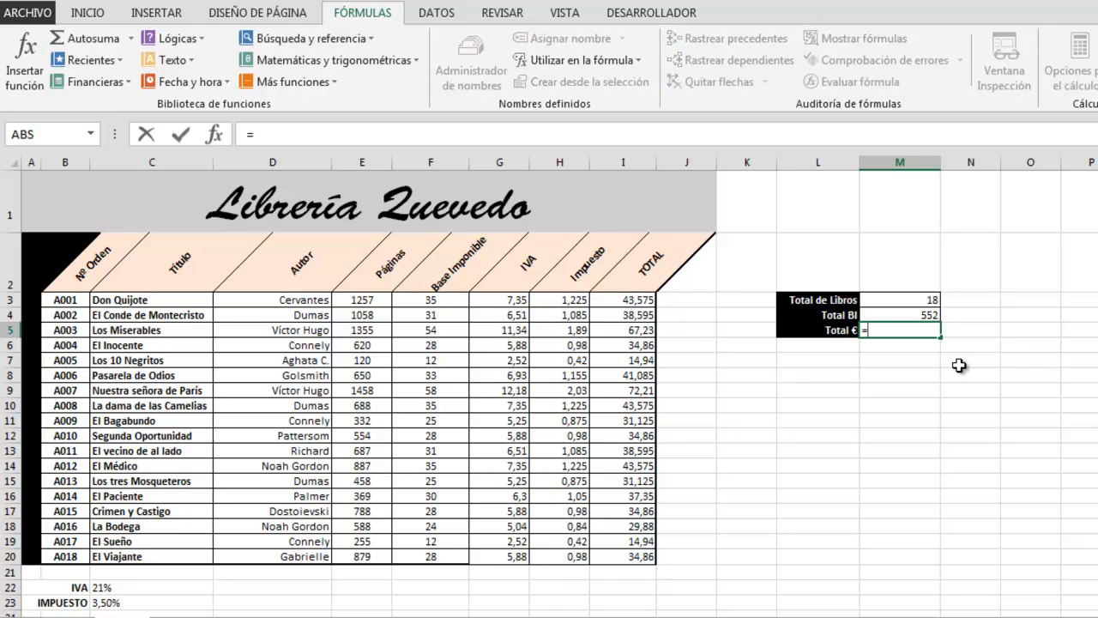
text(suma)
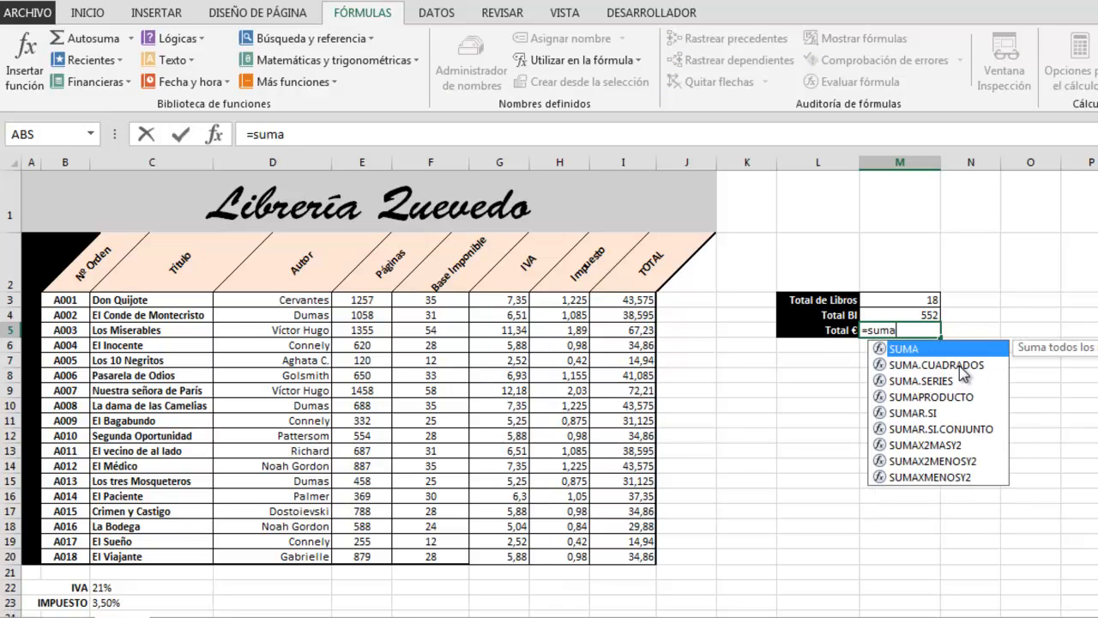
text(()
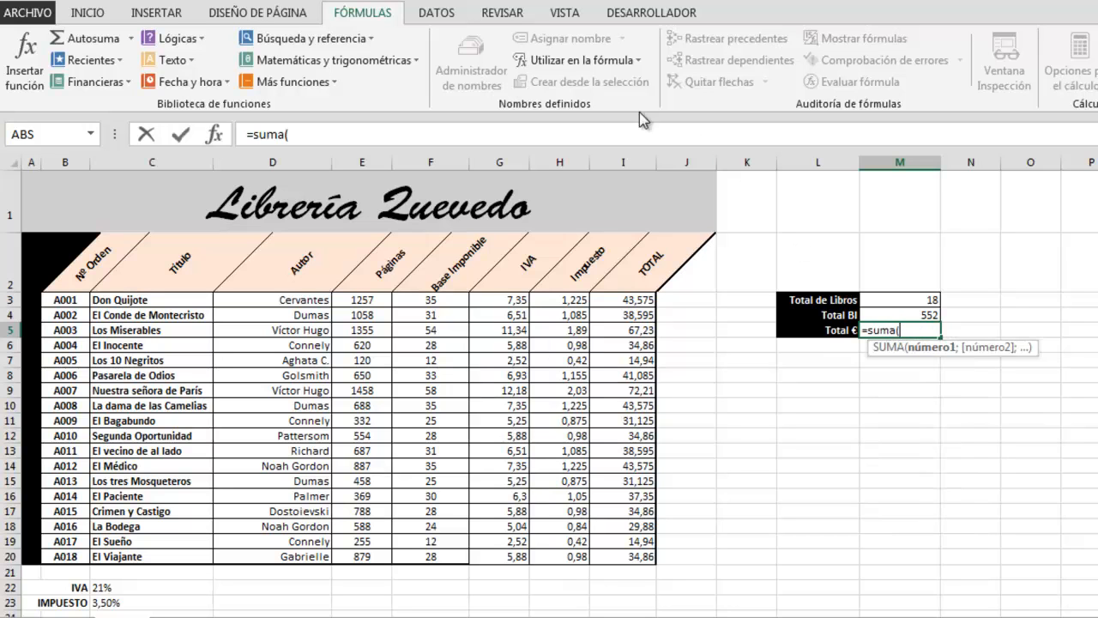
click(588, 62)
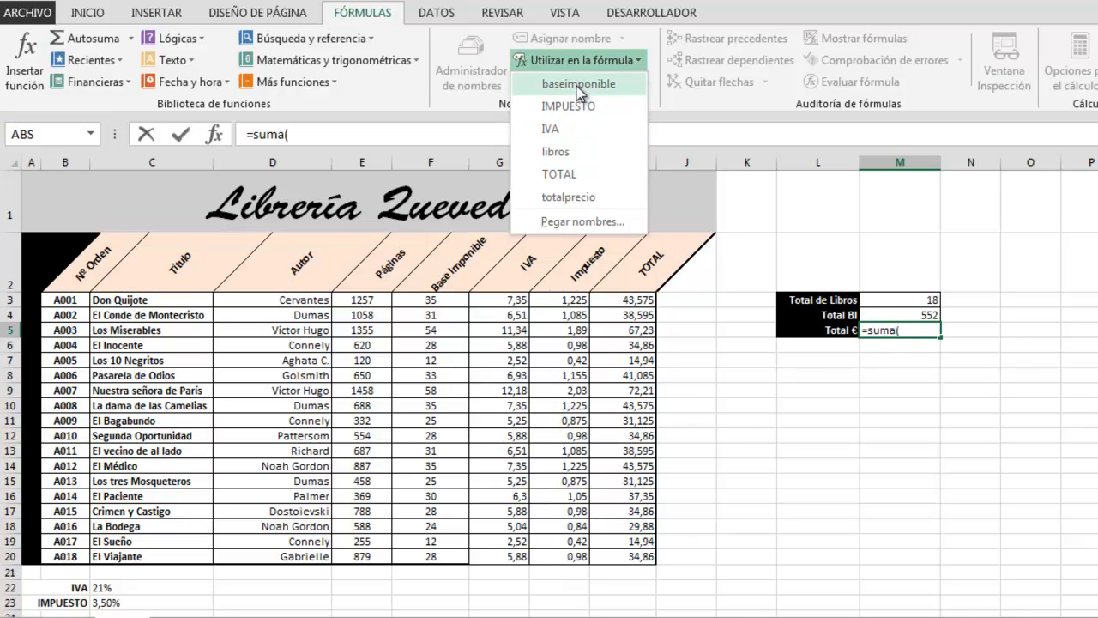
click(562, 175)
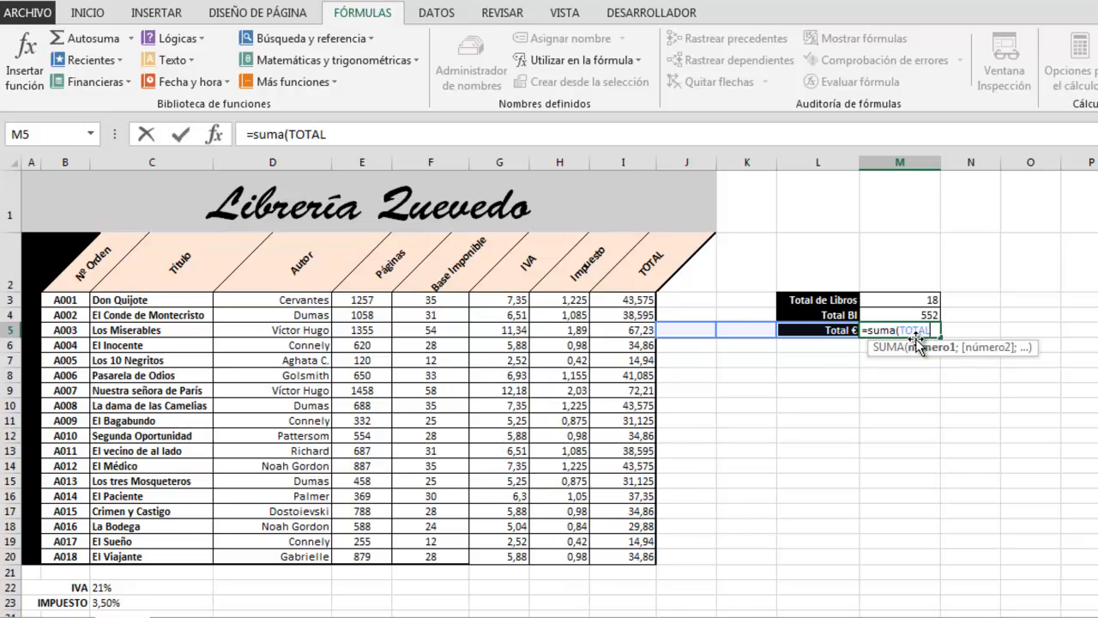
text())
key(Return)
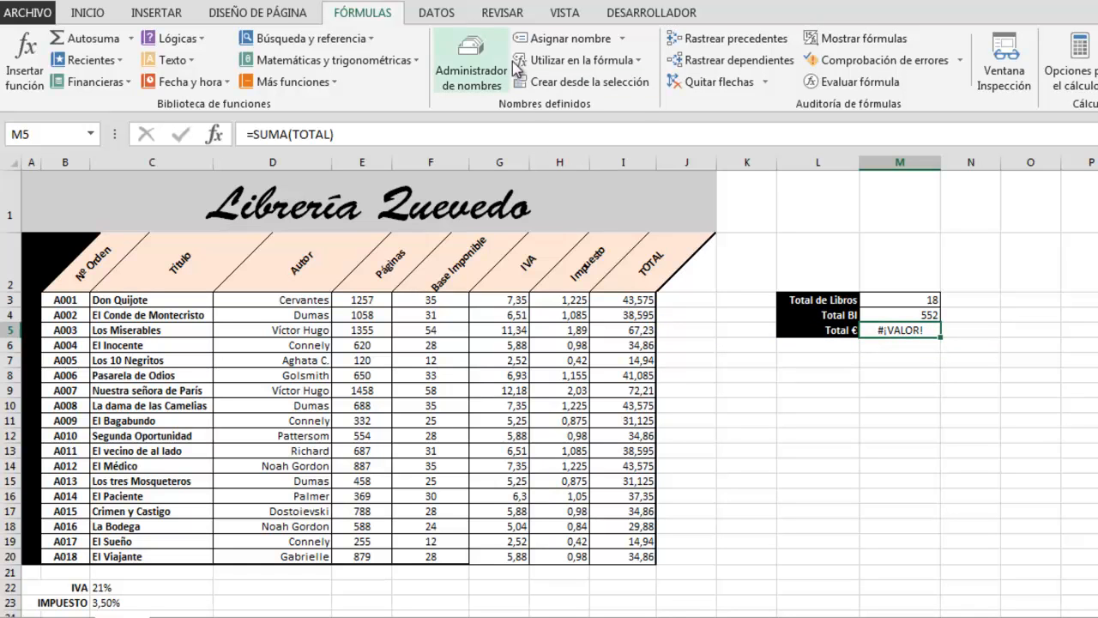
Step: Edit the Total € formula in M5, replacing its argument with the defined name totalprecio so it sums the TOTAL column
click(632, 62)
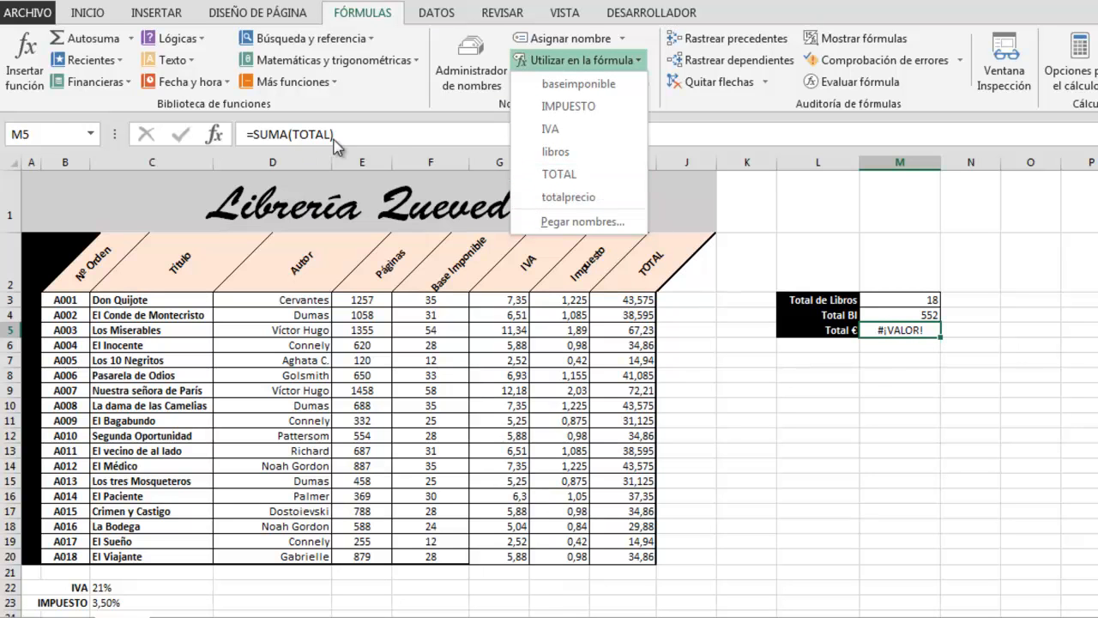
click(898, 334)
key(F2)
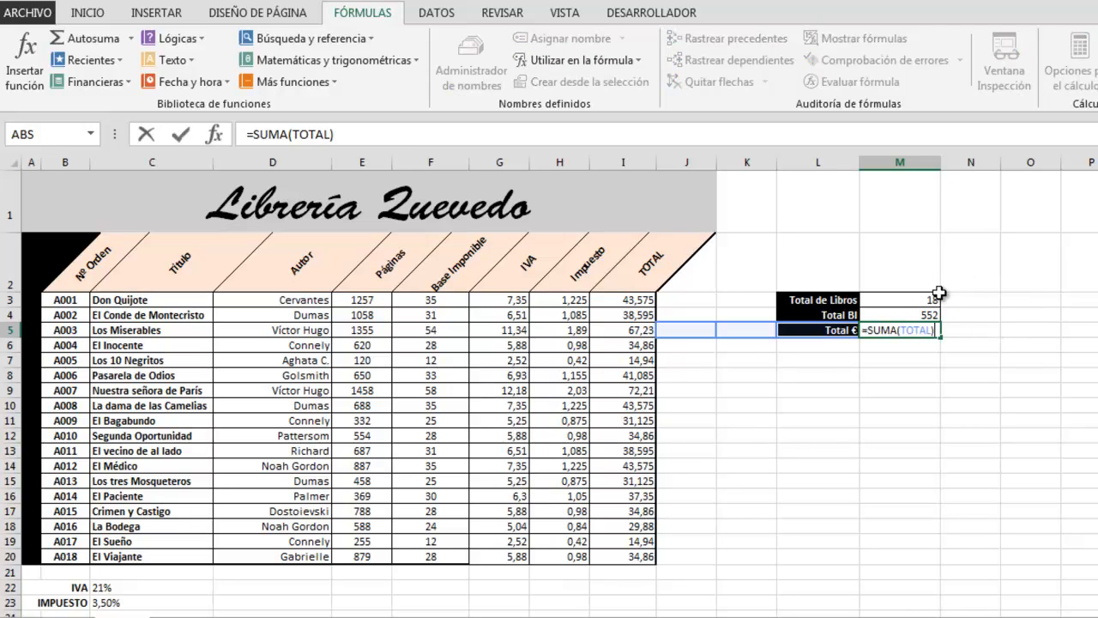
key(BackSpace)
key(BackSpace)
key(BackSpace)
key(BackSpace)
key(BackSpace)
key(BackSpace)
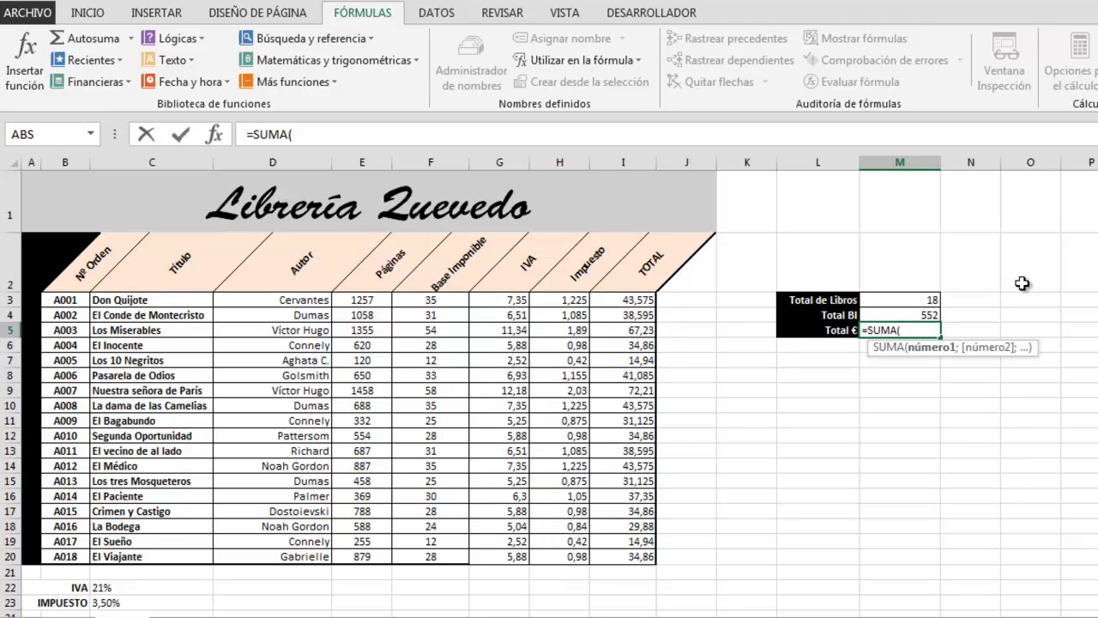
click(583, 63)
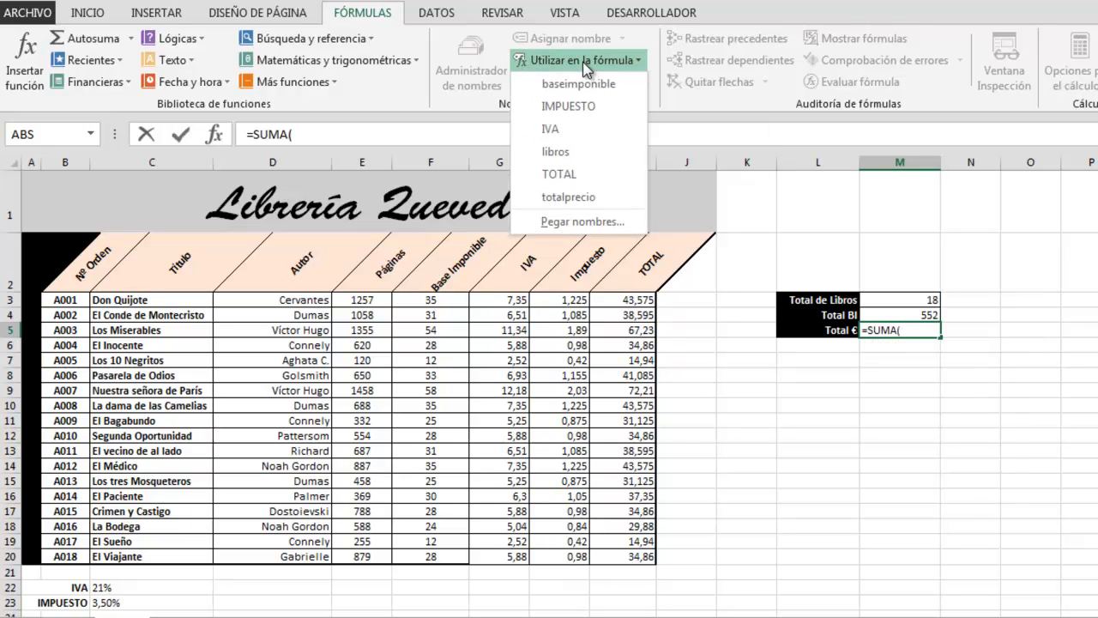
click(580, 200)
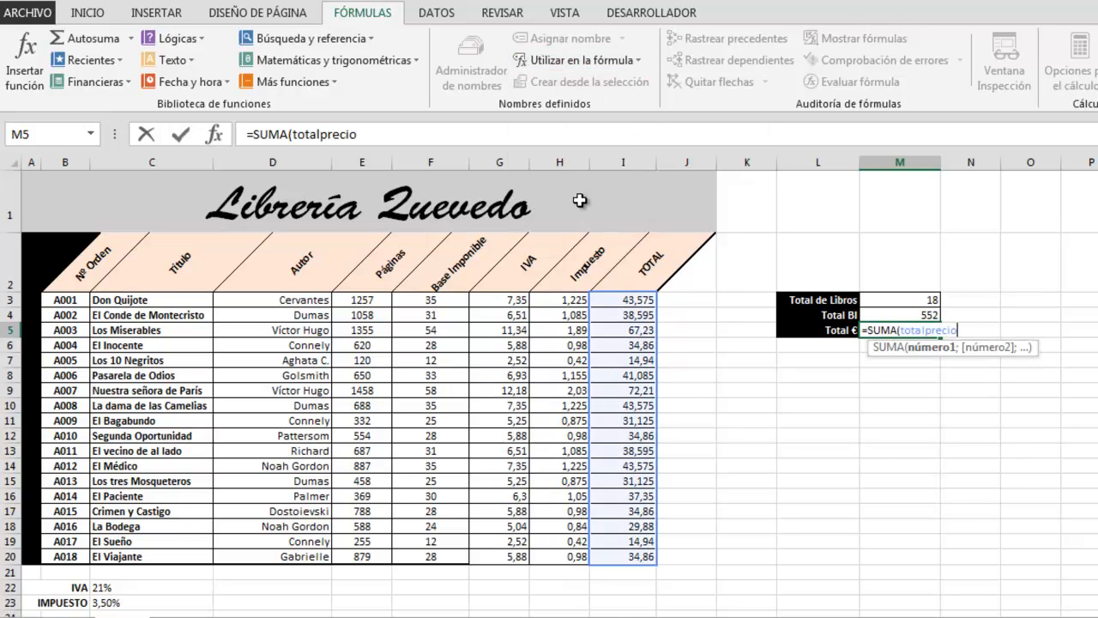
key(ctrl+Return)
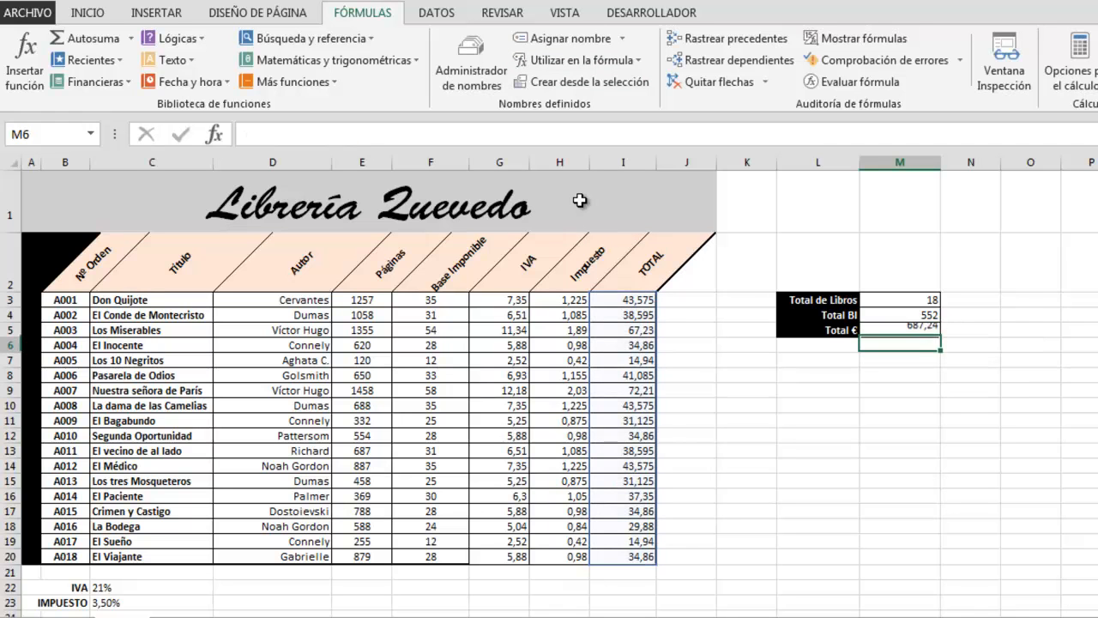